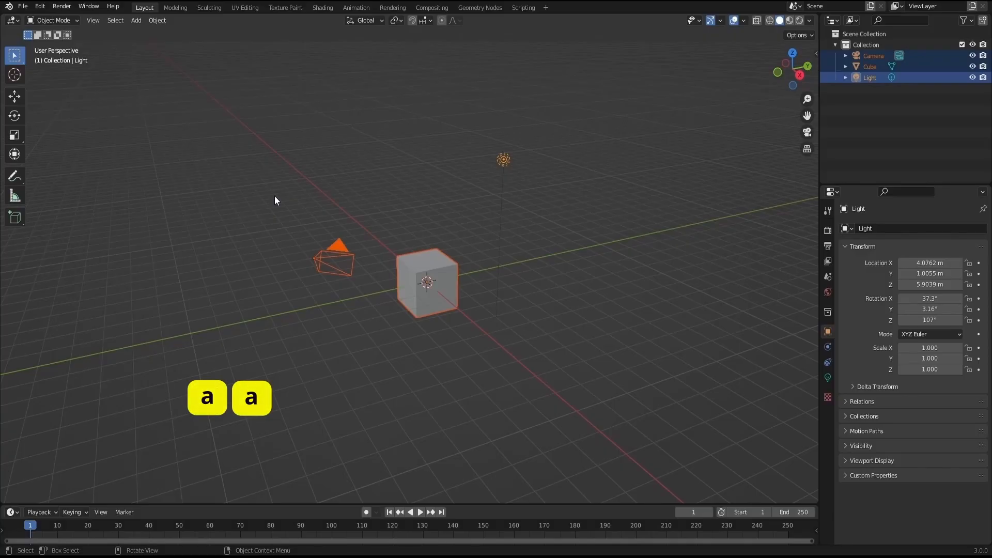
- Clear the selection, box-select the camera, cube and light together, and deselect them again
key("a")
key("a")
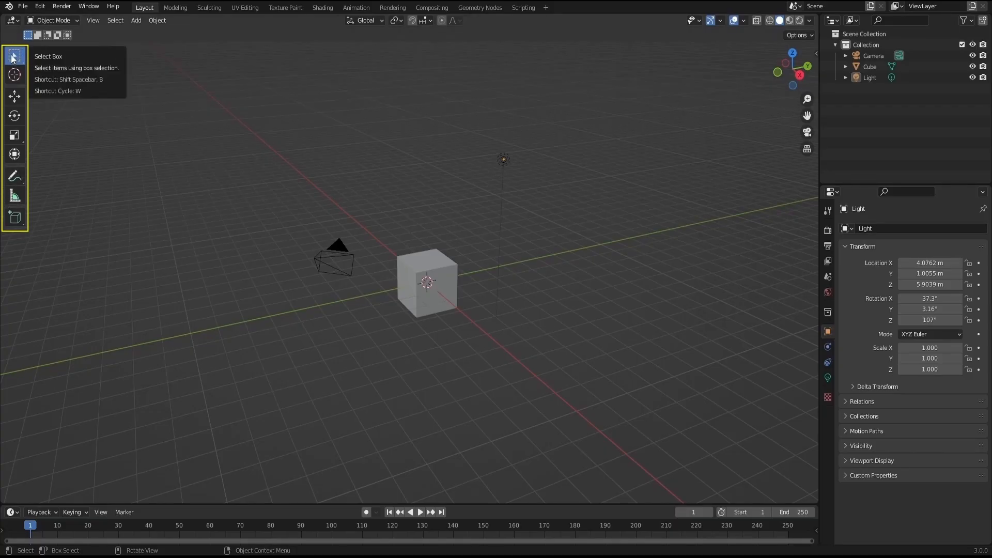
left_click_drag(250, 160, 558, 356)
left_click_drag(292, 137, 571, 325)
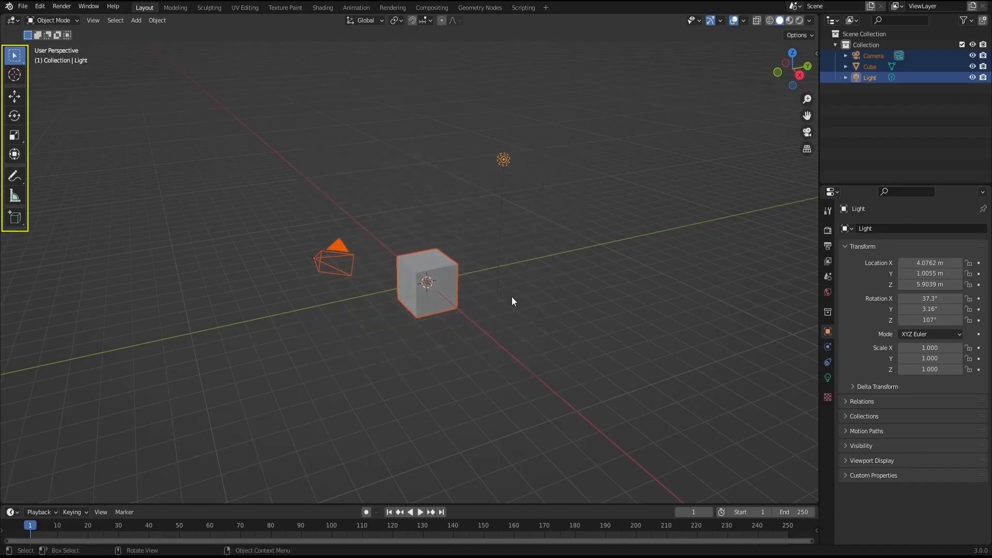
left_click(203, 192)
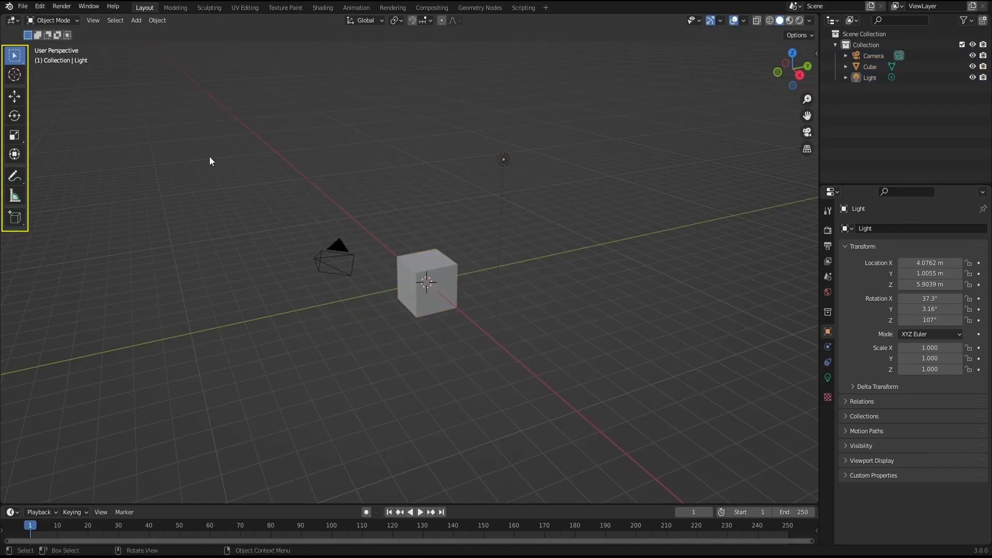
- Move the cube along the Z, Y and X handles to about X -0.34 m, Y 0.17 m, Z -0.04 m
left_click(14, 97)
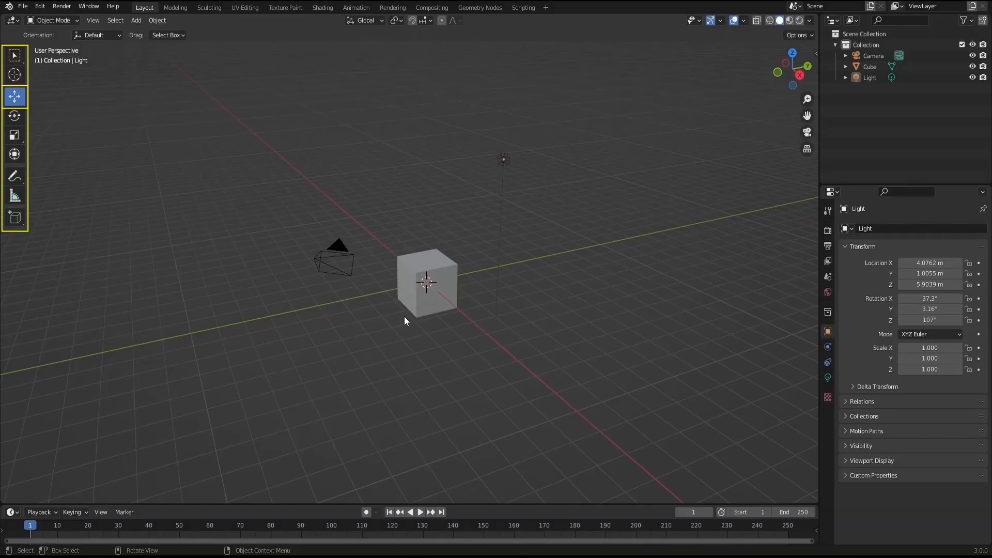
left_click(422, 260)
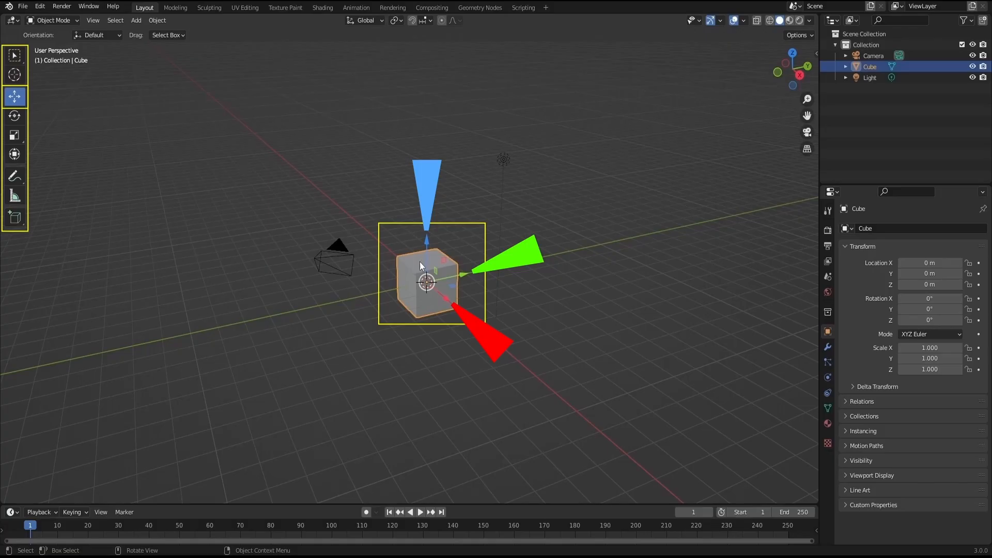
scroll(428, 254, "down", 1)
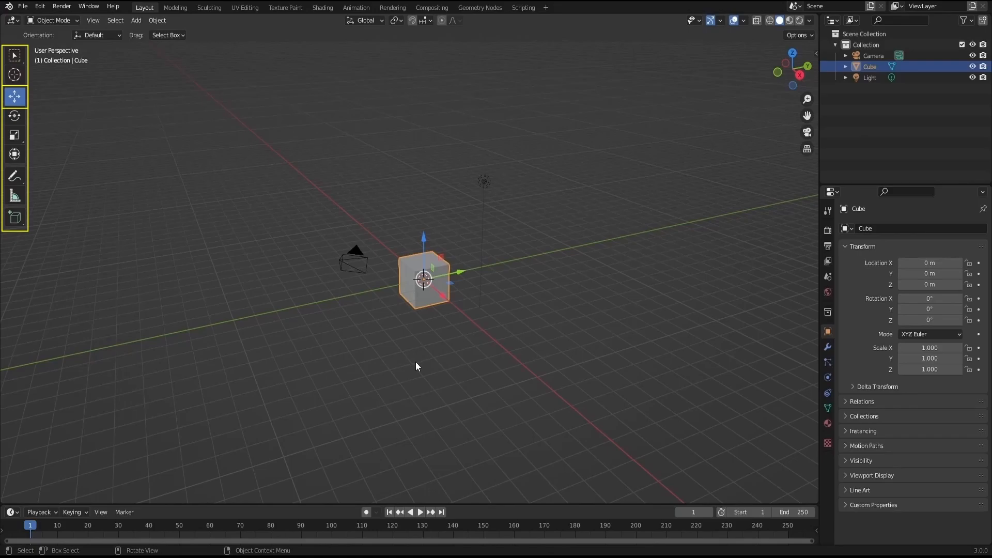
scroll(420, 362, "up", 1)
scroll(424, 362, "down", 1)
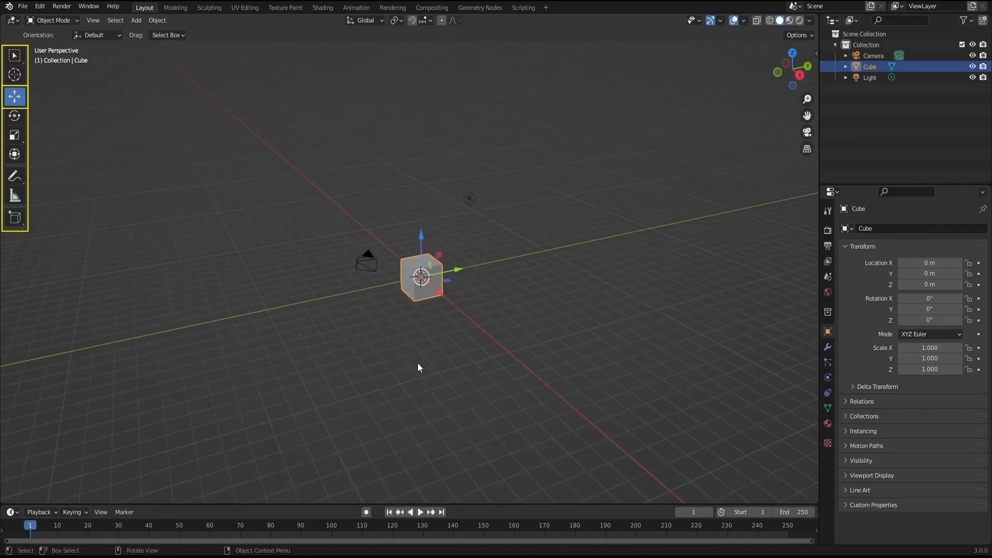
scroll(418, 363, "up", 2)
scroll(418, 364, "up", 6)
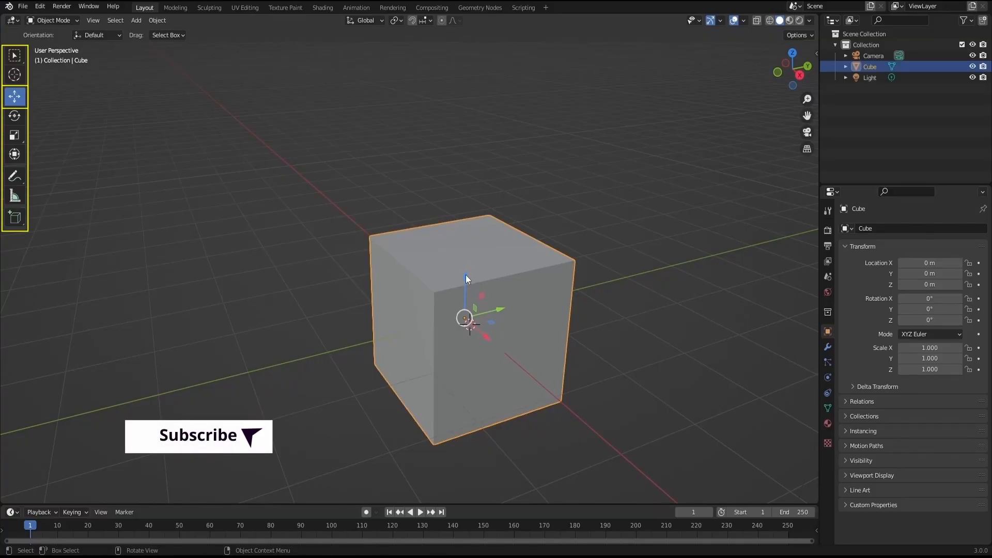
left_click_drag(466, 275, 479, 259)
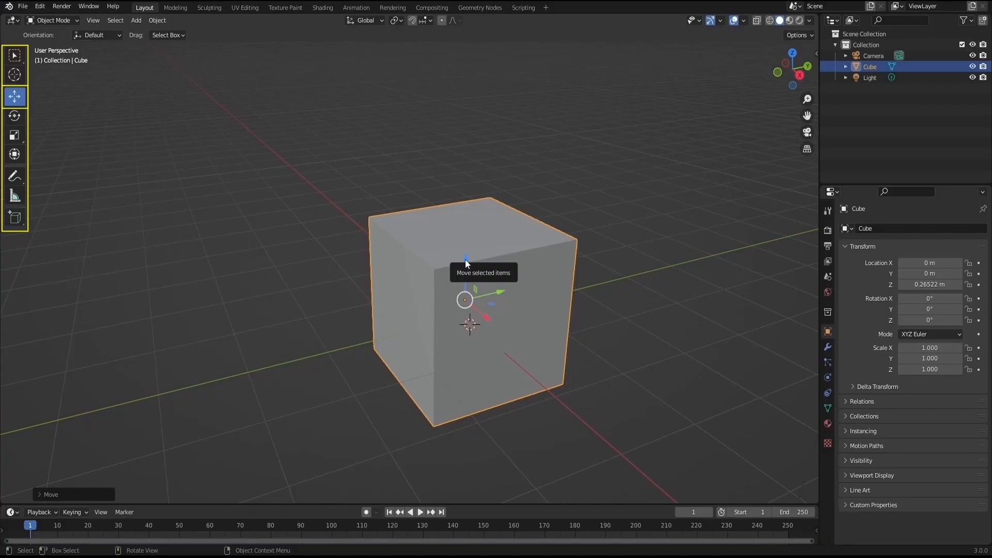
mouse_move(465, 264)
left_mouse_down()
mouse_move(348, 259)
mouse_move(536, 268)
mouse_move(443, 259)
mouse_move(522, 264)
mouse_move(456, 258)
mouse_move(451, 161)
mouse_move(454, 249)
mouse_move(467, 142)
mouse_move(471, 331)
mouse_move(476, 102)
mouse_move(480, 352)
mouse_move(471, 191)
mouse_move(467, 261)
left_mouse_up()
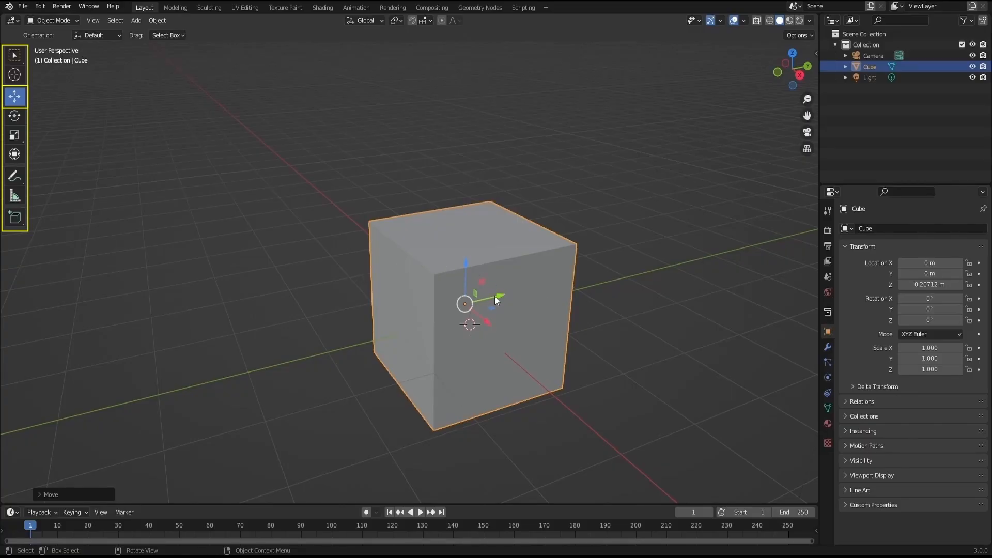
left_click_drag(499, 299, 479, 283)
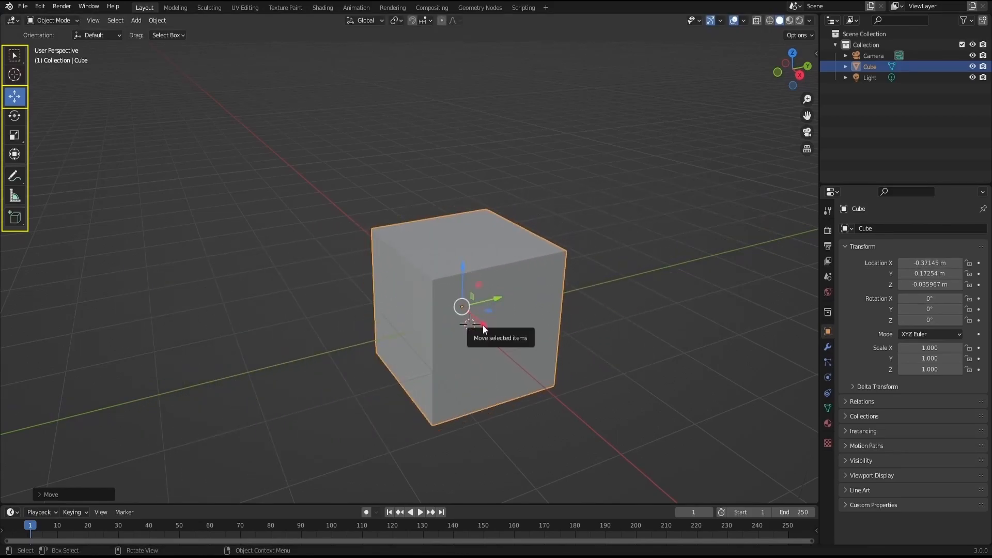
mouse_move(482, 324)
left_mouse_down()
mouse_move(529, 366)
mouse_move(348, 216)
mouse_move(503, 357)
mouse_move(537, 365)
mouse_move(533, 380)
mouse_move(615, 390)
mouse_move(387, 216)
mouse_move(469, 325)
mouse_move(484, 331)
left_mouse_up()
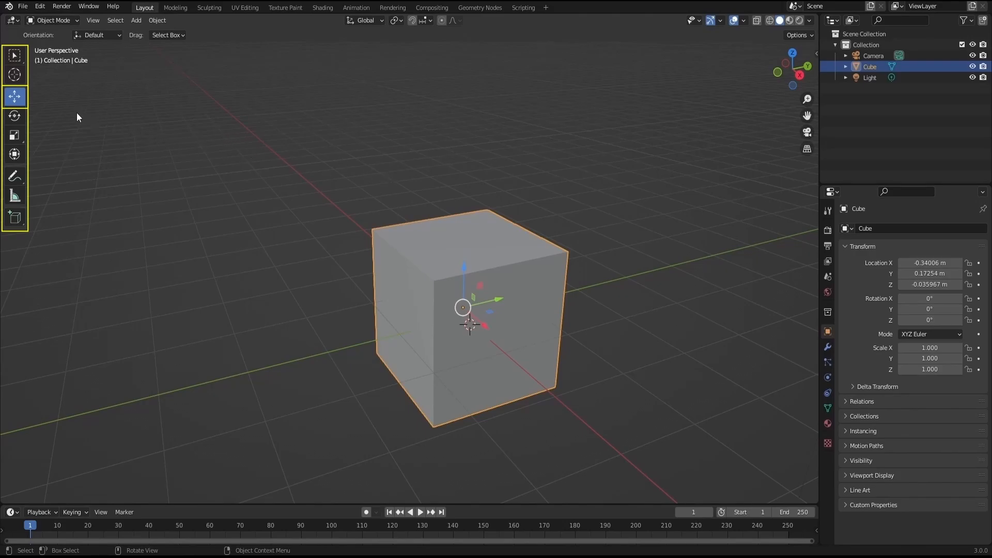
- Rotate the cube about its Z axis to about 254° using the Rotate tool
left_click(15, 117)
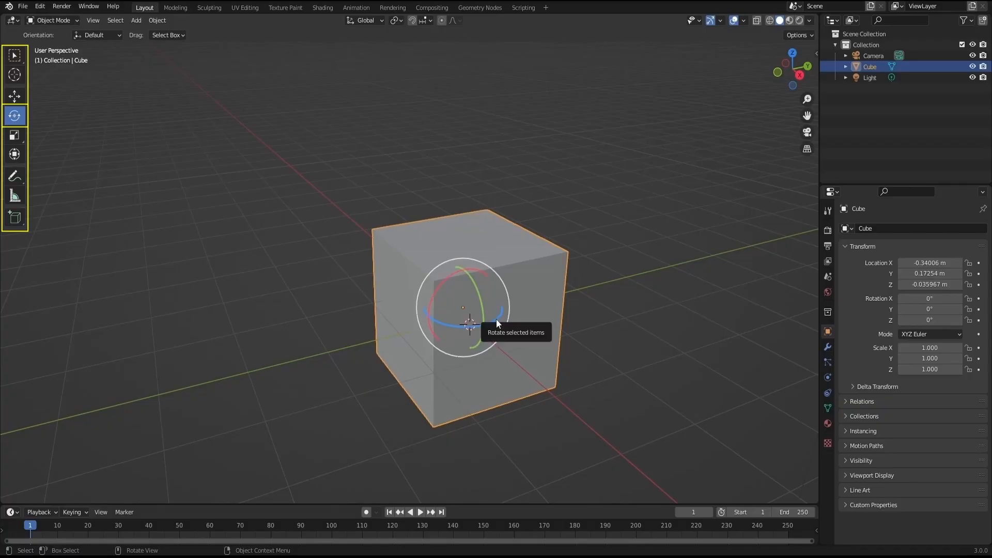
left_click_drag(496, 319, 479, 292)
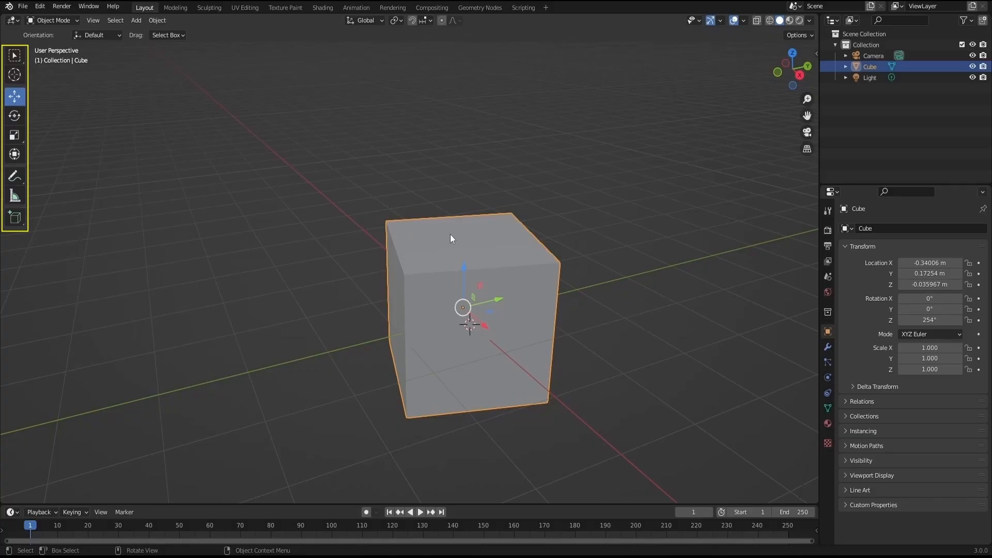
- Scale the cube along the Z, Y and X handles to about 1.49, 1.86 and 1.71 in X, Y and Z
left_click(16, 136)
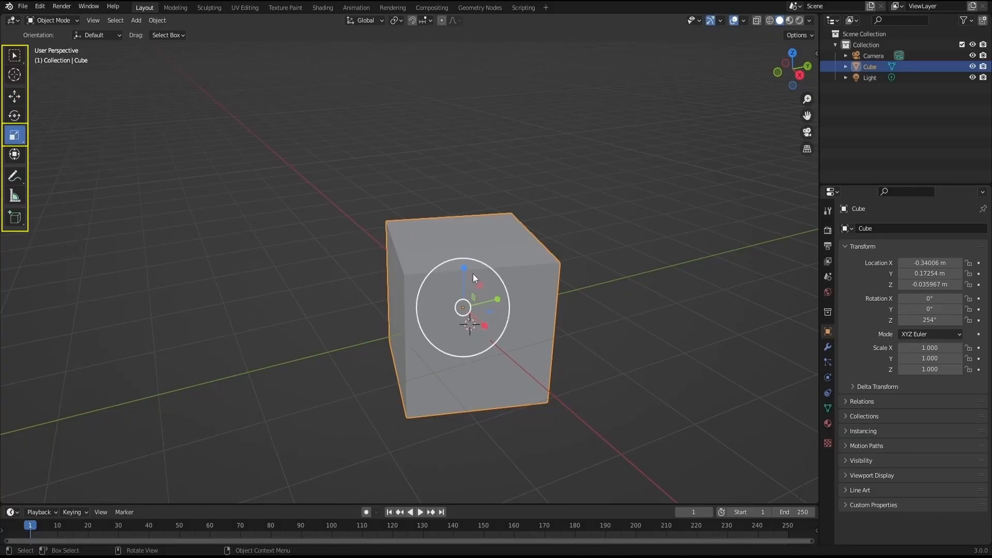
left_click_drag(464, 269, 453, 238)
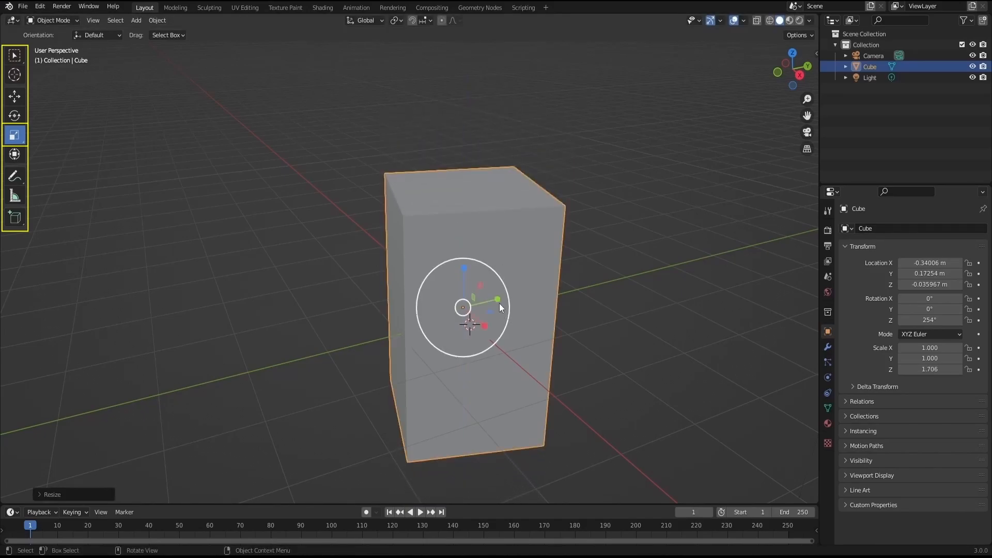
mouse_move(498, 300)
left_mouse_down()
mouse_move(535, 293)
mouse_move(515, 290)
mouse_move(515, 299)
left_mouse_up()
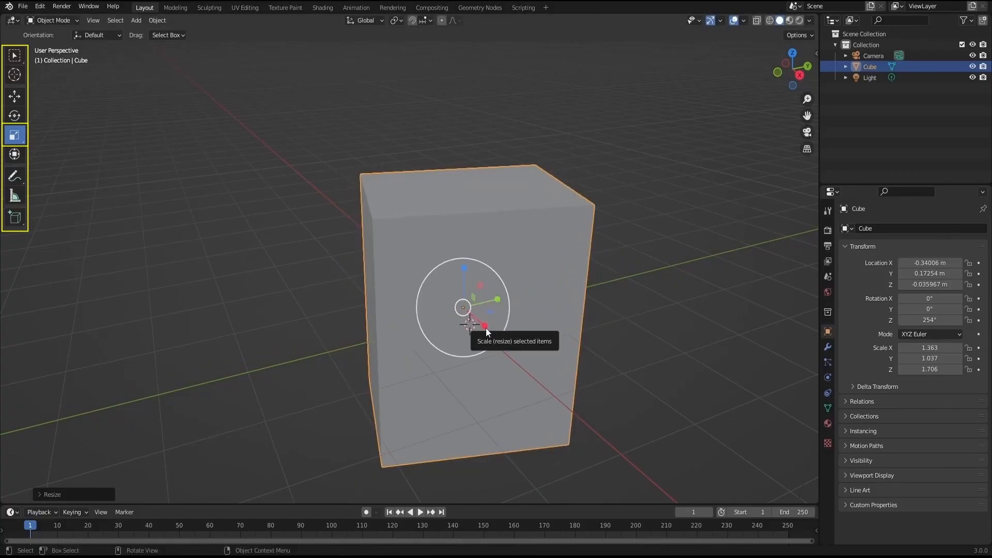
left_click_drag(486, 328, 507, 350)
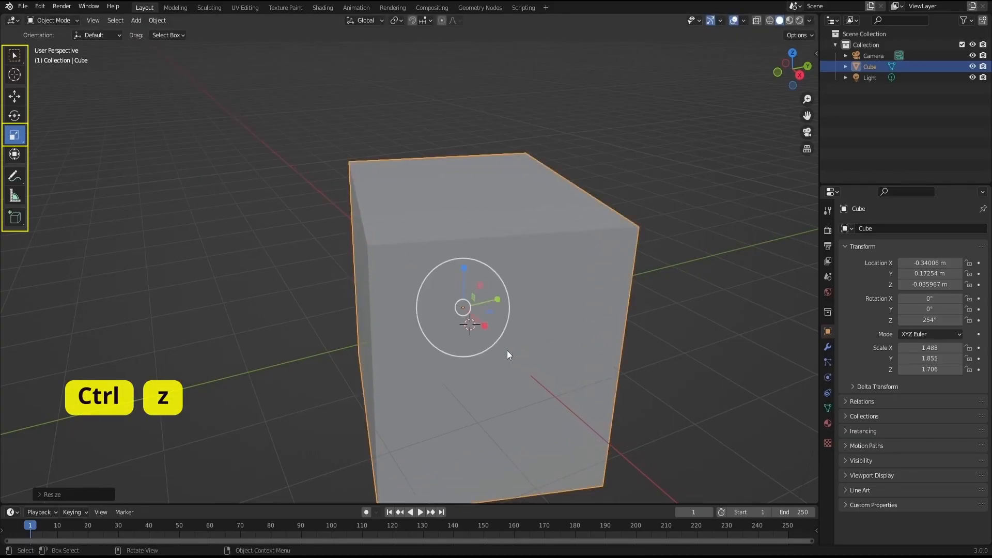
- Undo the three scale changes on the cube and clear the selection
key("ctrl+z")
key("ctrl+z")
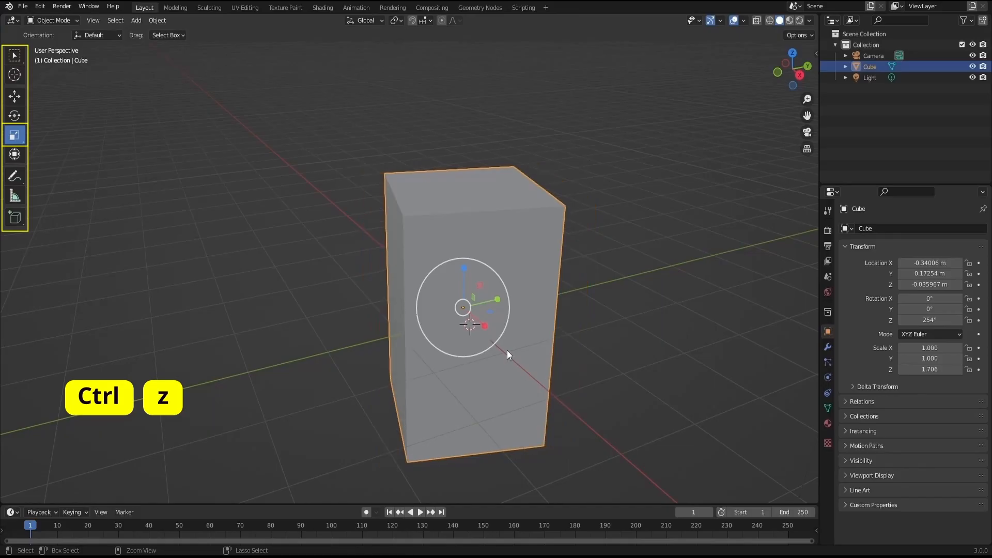
key("ctrl+z")
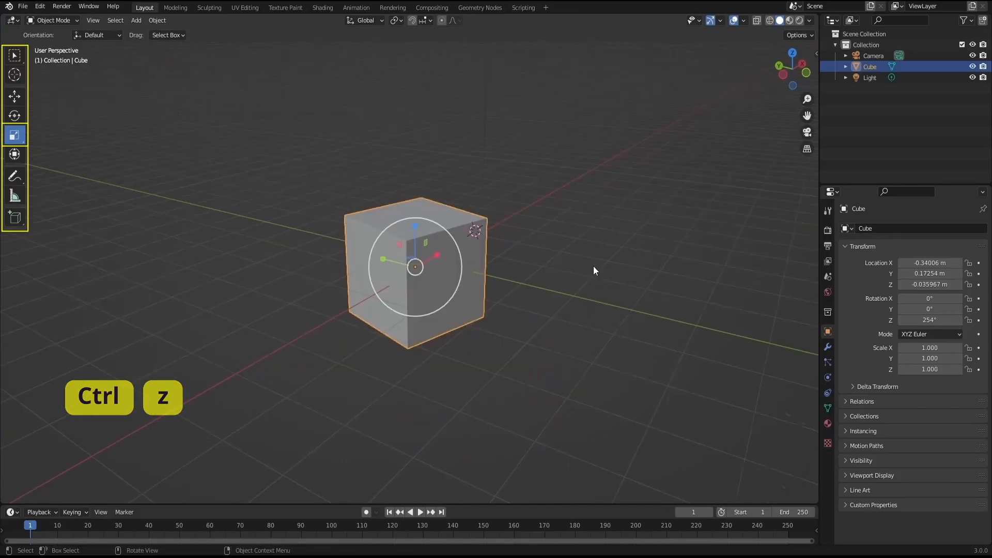
scroll(593, 268, "down", 5)
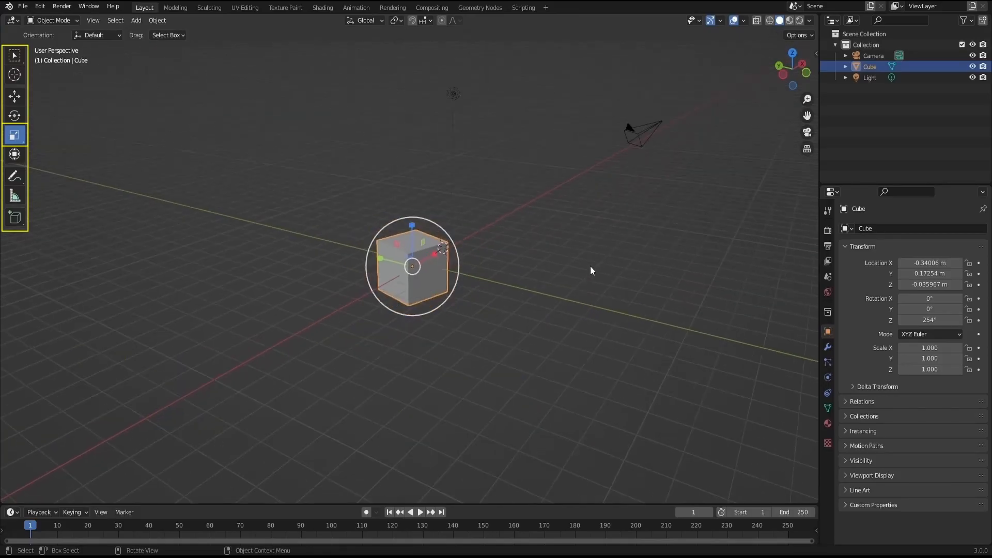
middle_click_drag(574, 267, 393, 254)
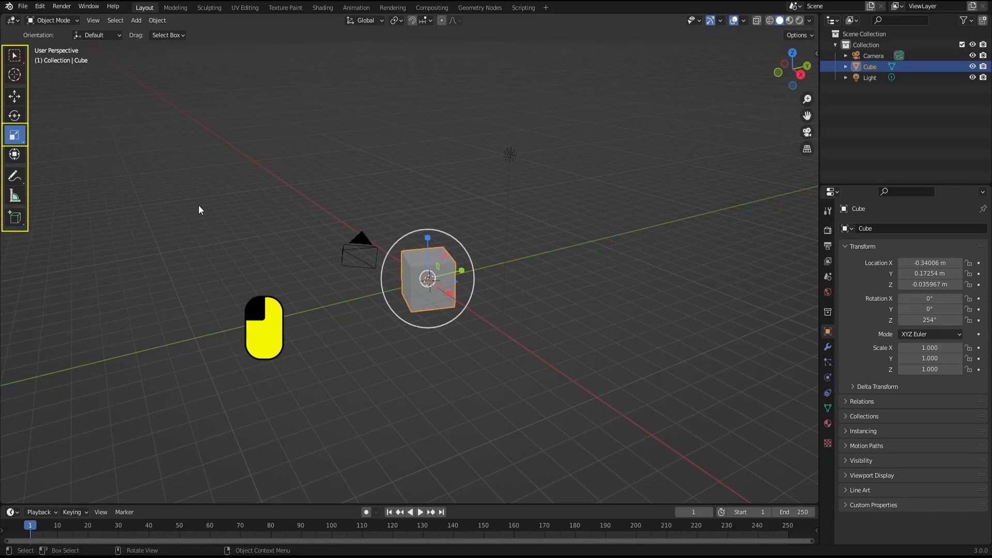
left_click(253, 242)
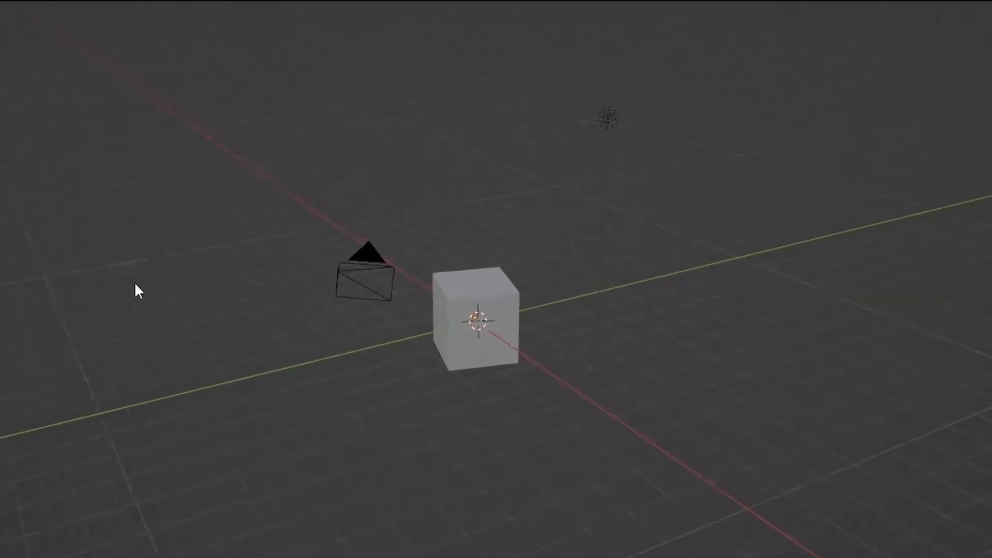
- Select the cube, move it freely to a spot high above the grid origin, and undo the move
middle_click_drag(134, 284, 195, 239)
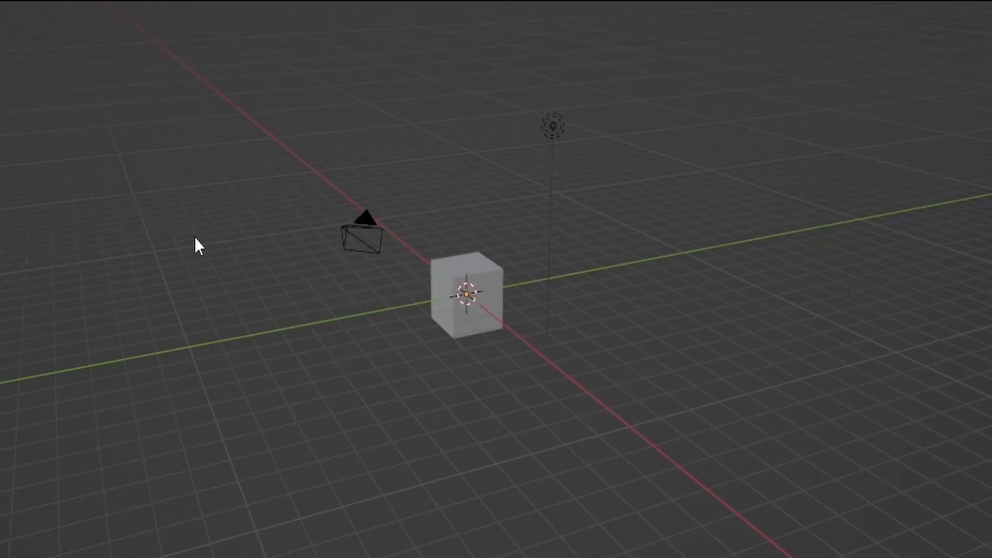
left_click(446, 294)
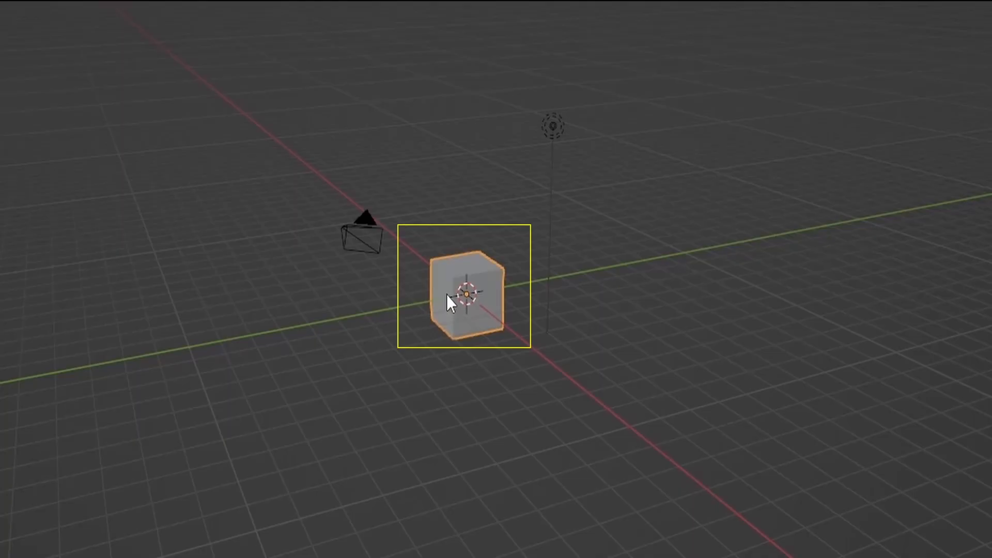
key("g")
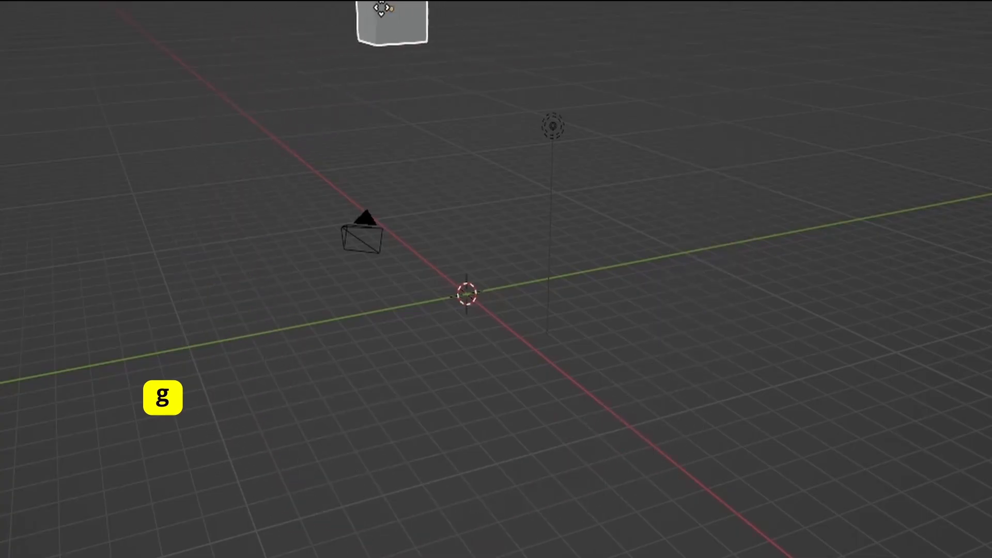
left_click(469, 41)
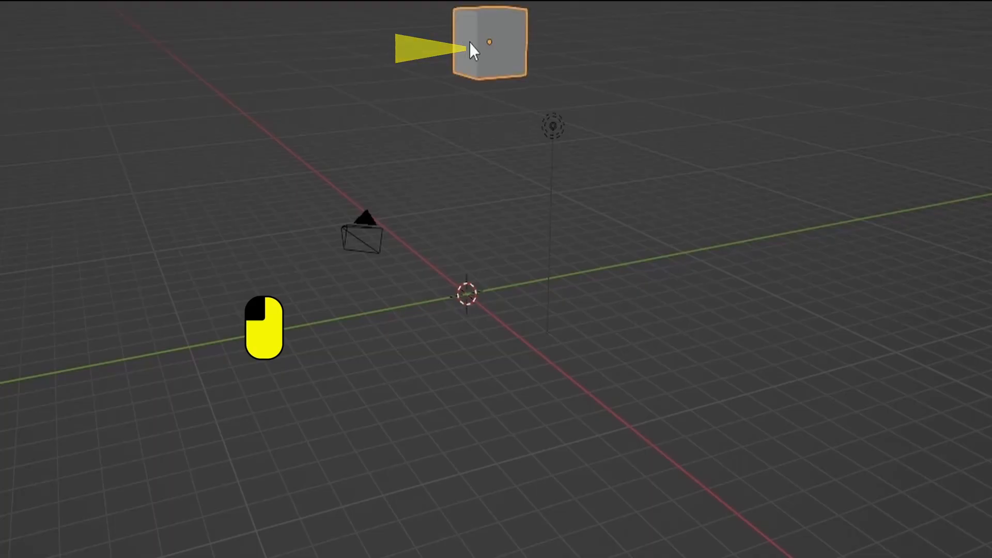
key("ctrl+z")
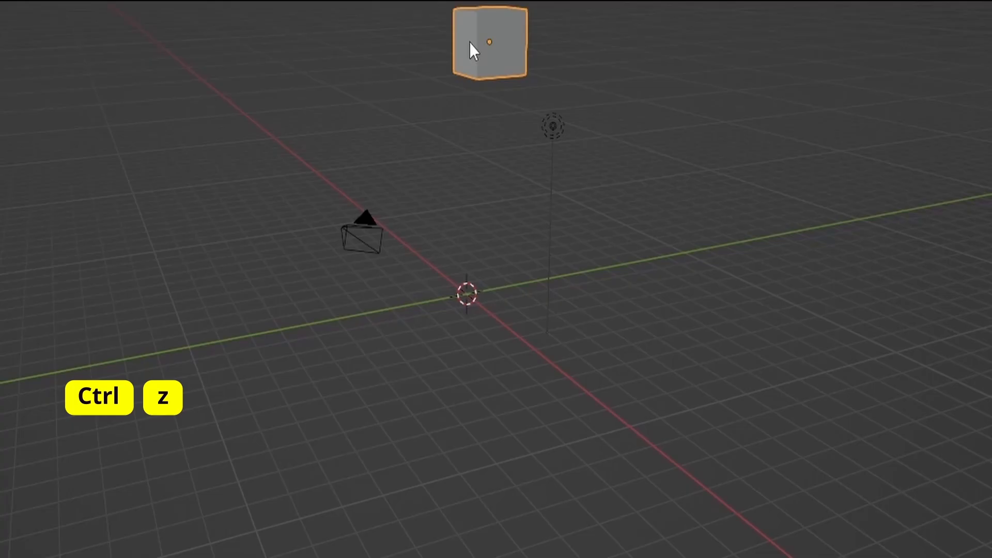
key("ctrl+z")
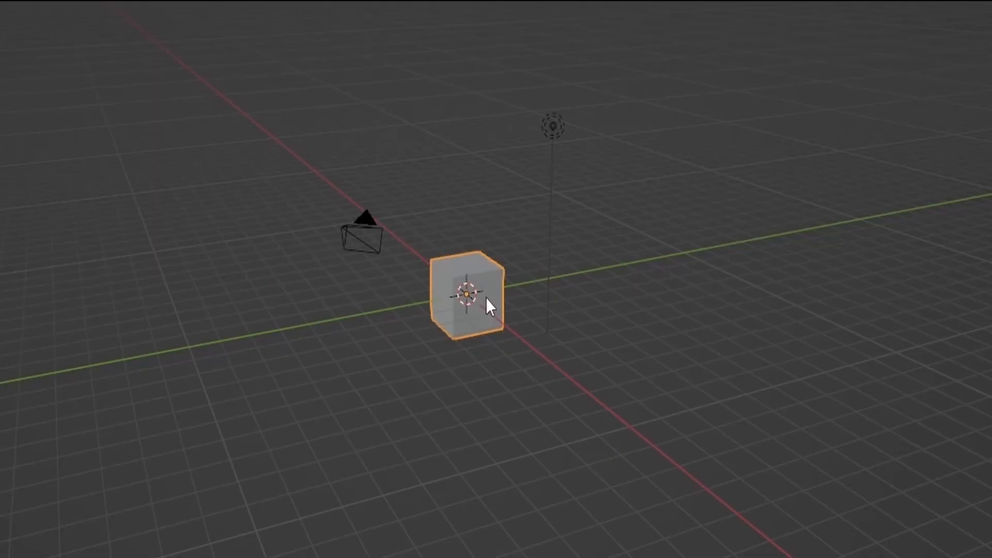
- Move the cube slightly, constrained to the X axis, keeping it close to the origin
key("g")
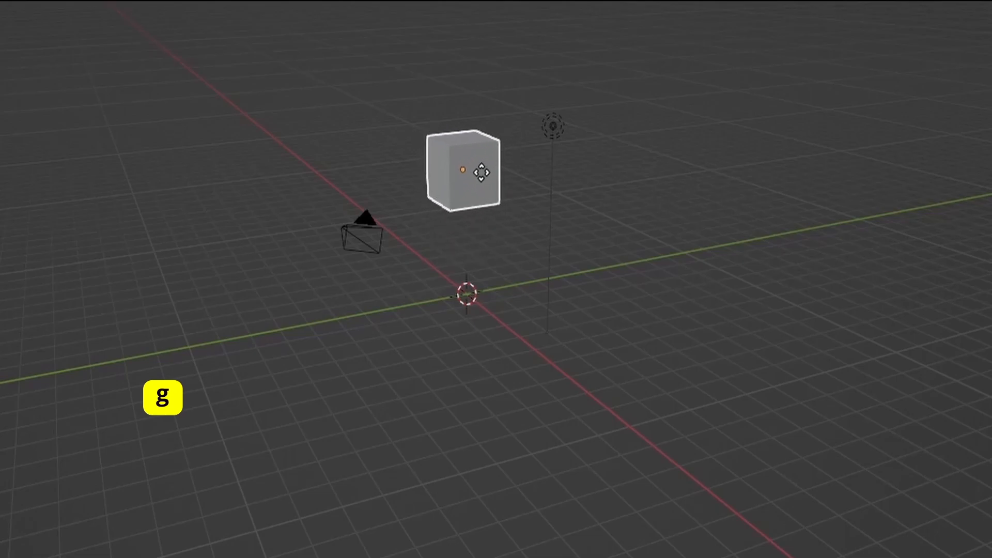
key("x")
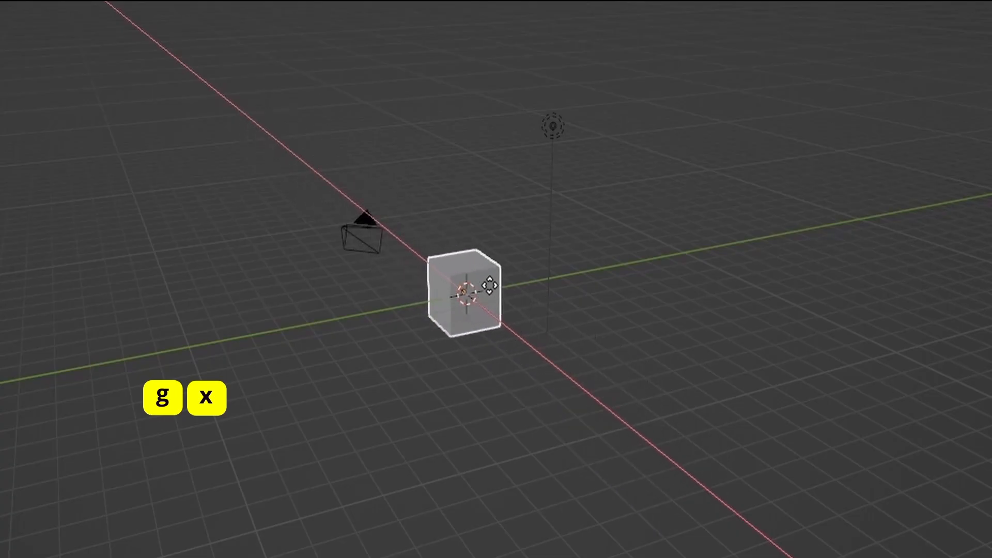
left_click(490, 287)
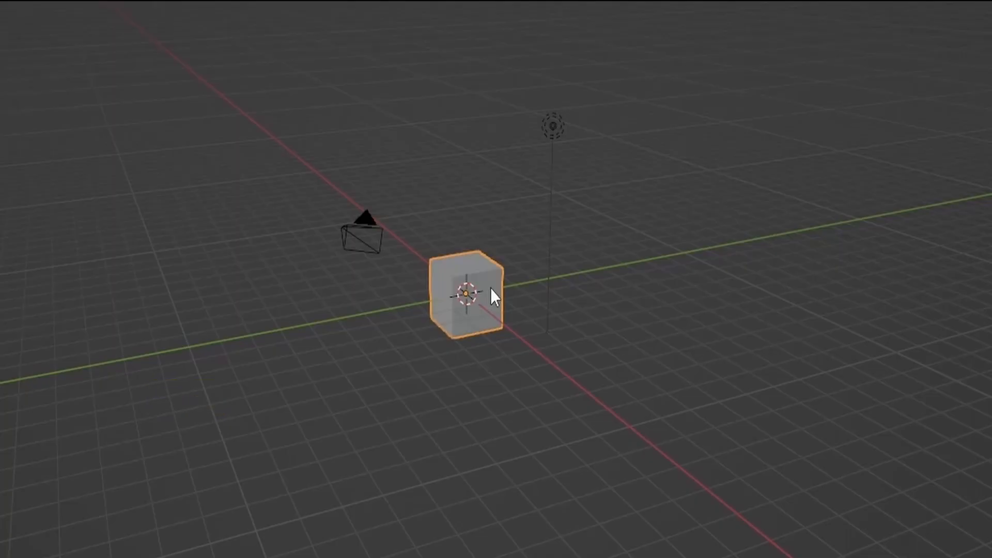
- Move the cube constrained to the Y axis, placing it close to the origin
key("g")
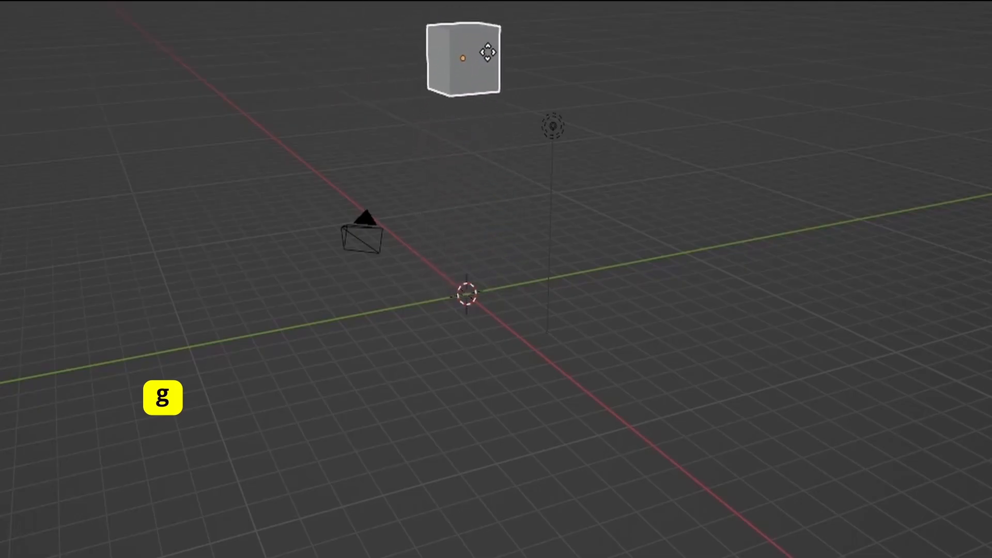
key("y")
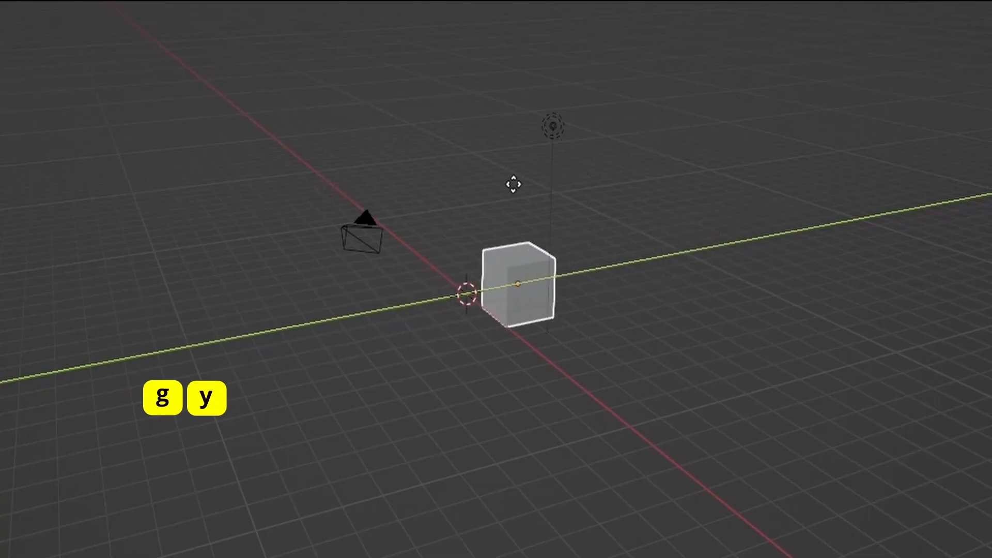
left_click(478, 199)
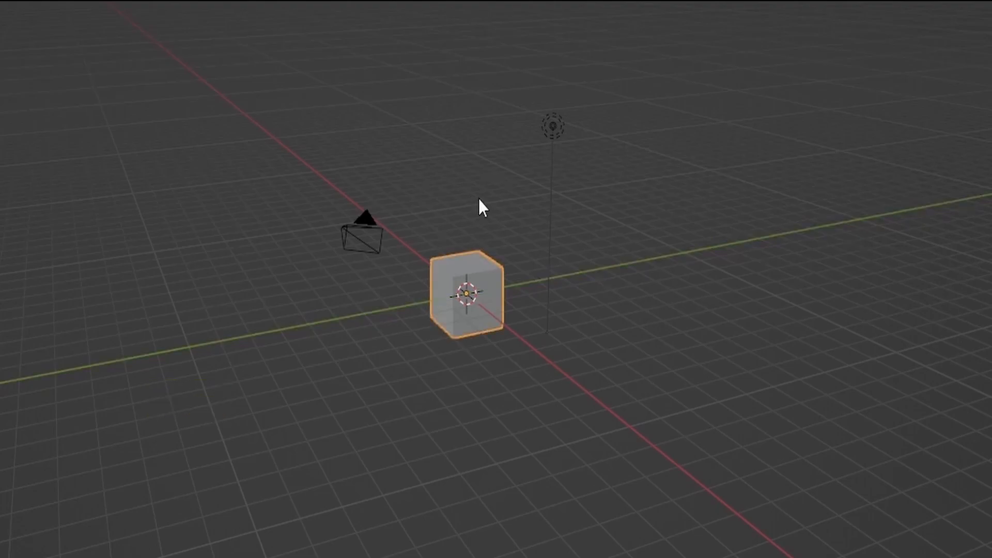
- Move the cube constrained to Z, switching to X, to Y and back to Z, and place it at the grid origin
key("g")
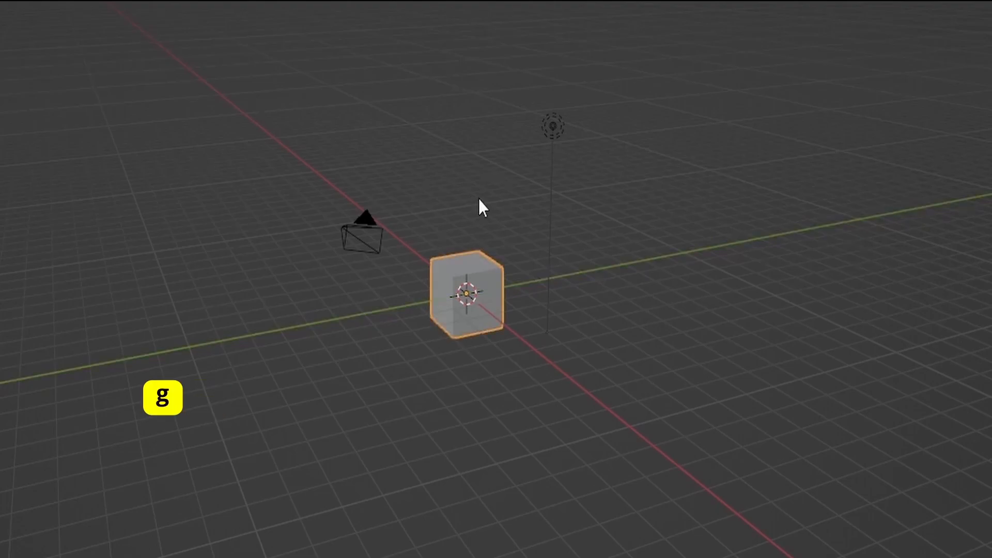
key("g")
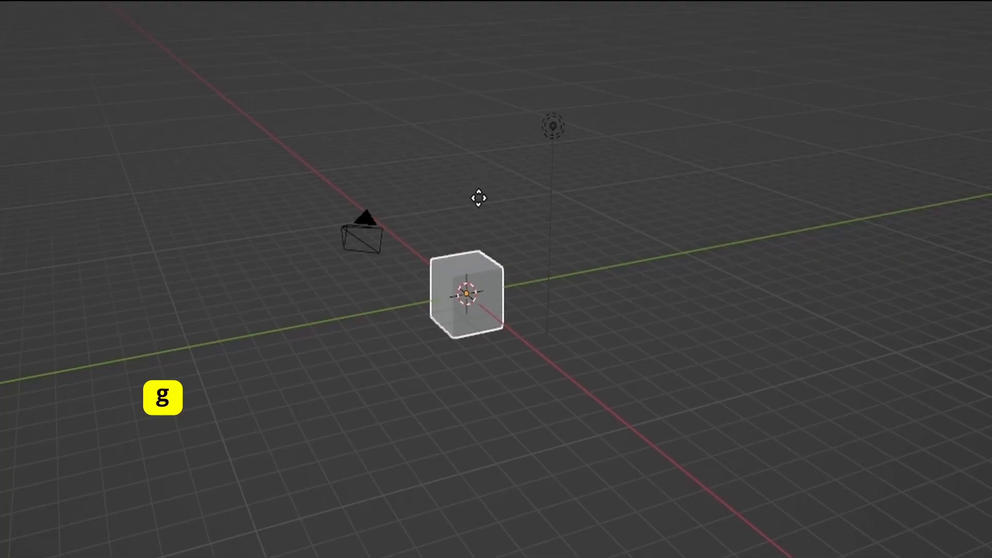
key("z")
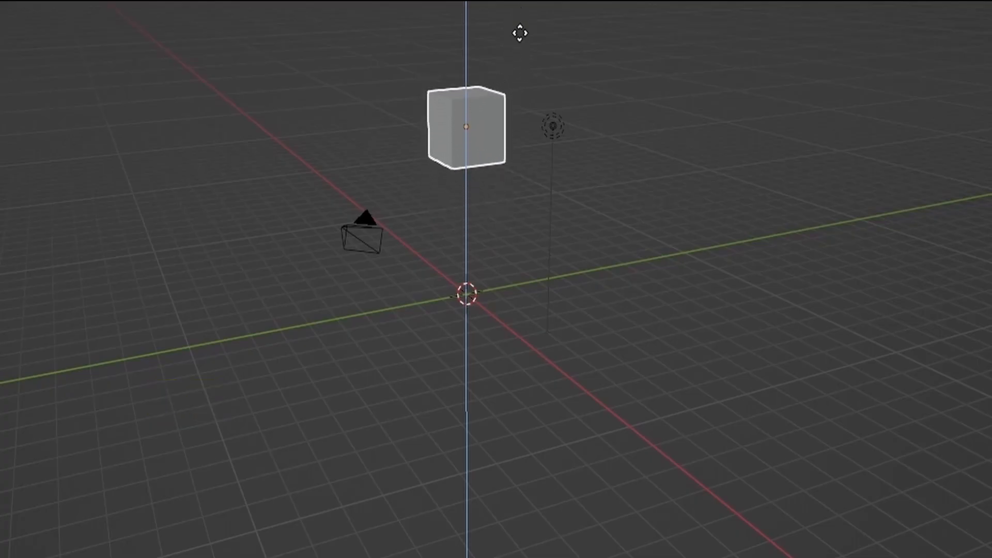
key("g")
key("x")
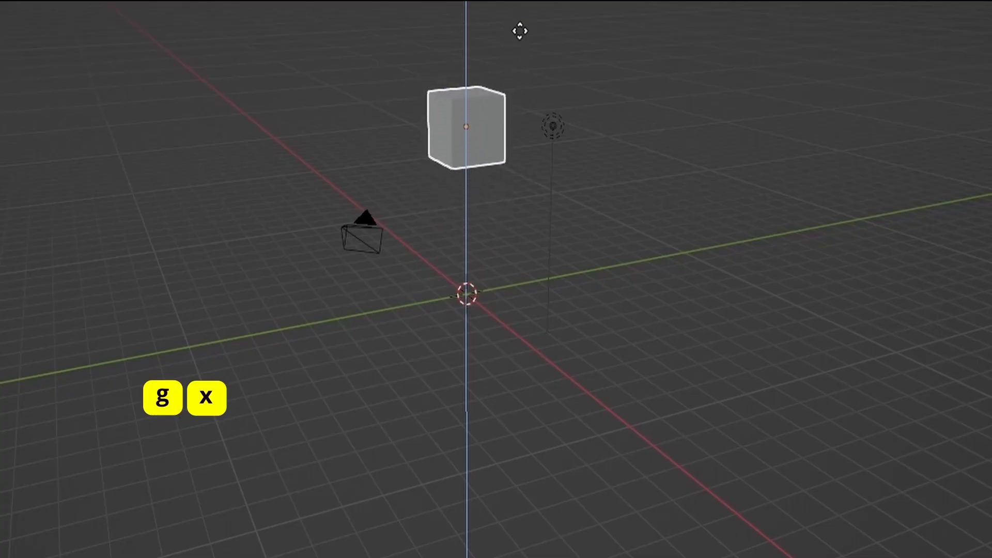
key("x")
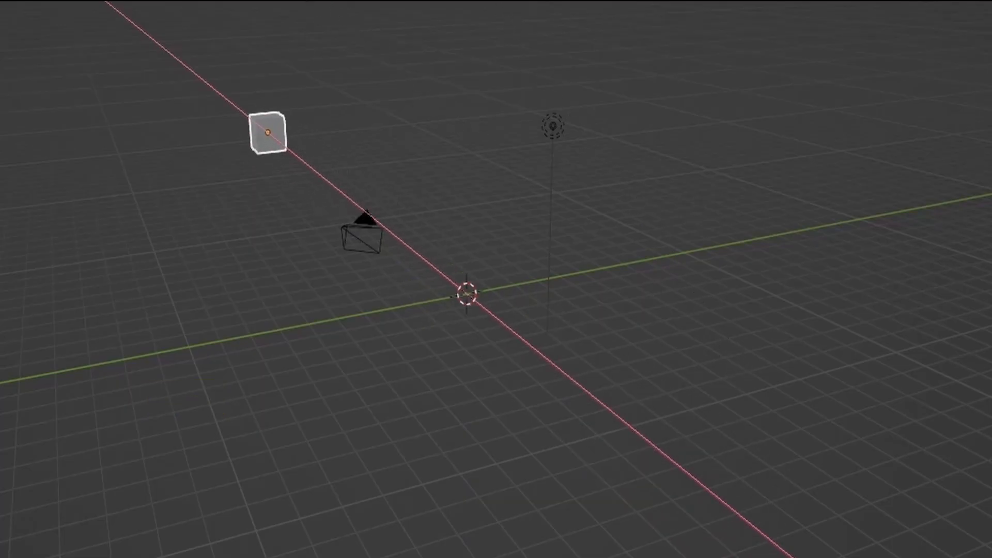
key("g")
key("y")
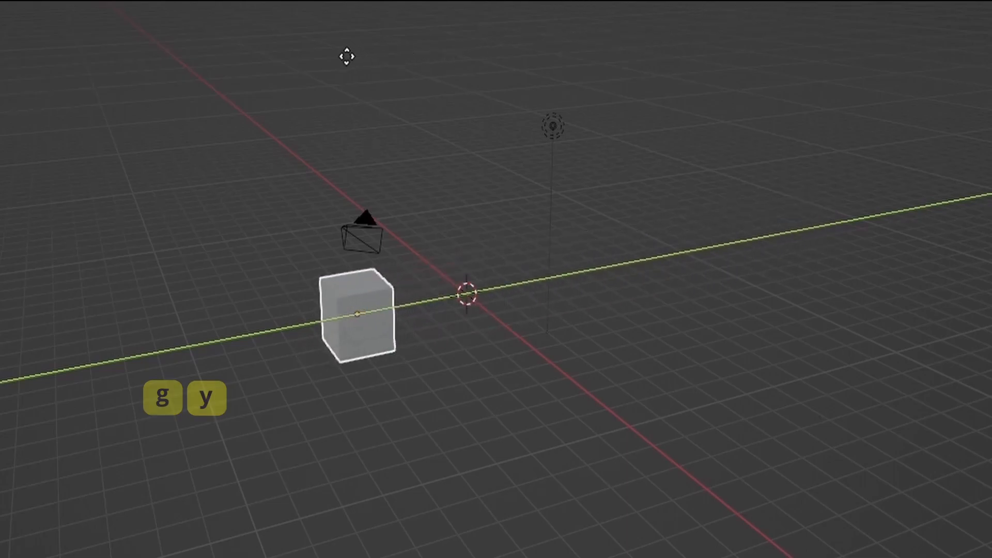
key("g")
key("z")
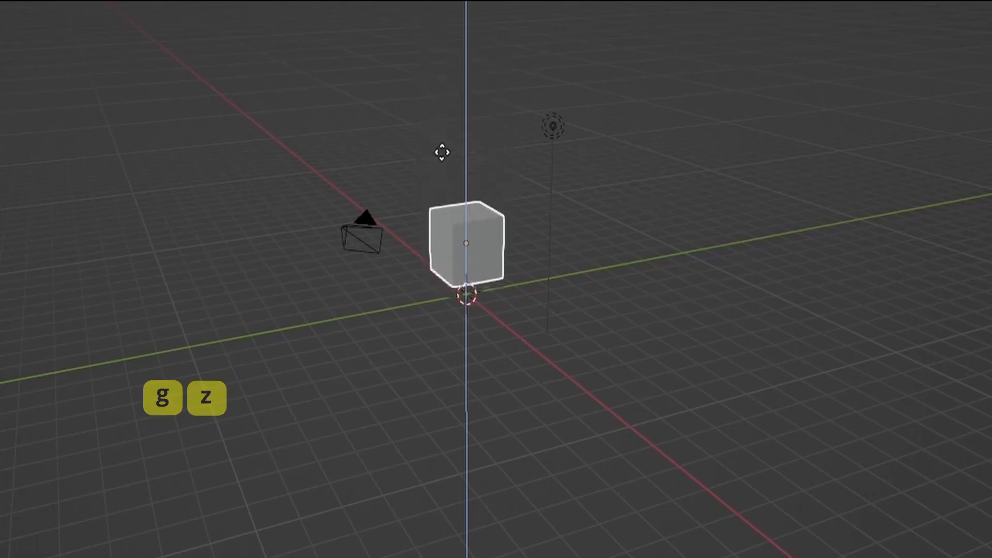
left_click(444, 198)
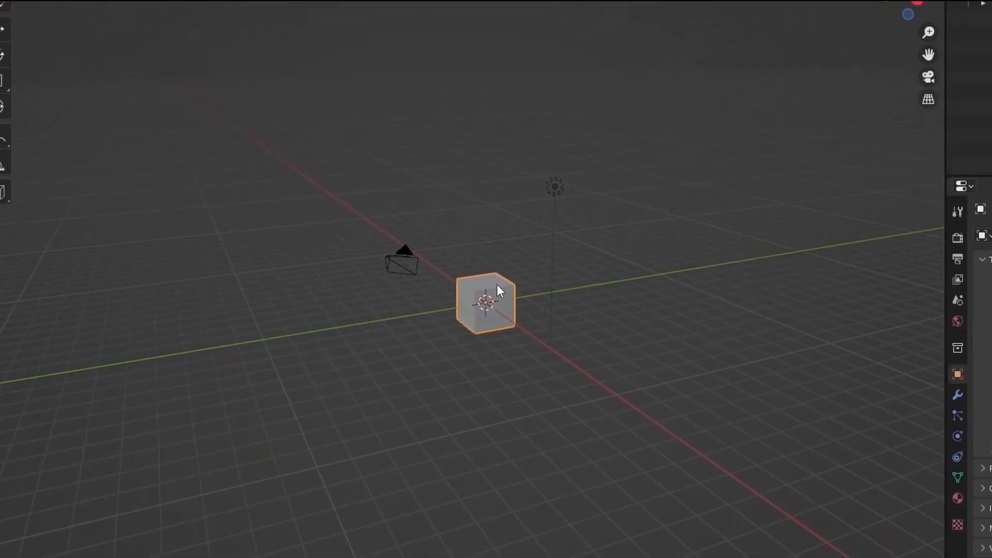
- Move the cube constrained to the X axis, placing it well away from the origin on the side opposite the camera
key("g")
key("x")
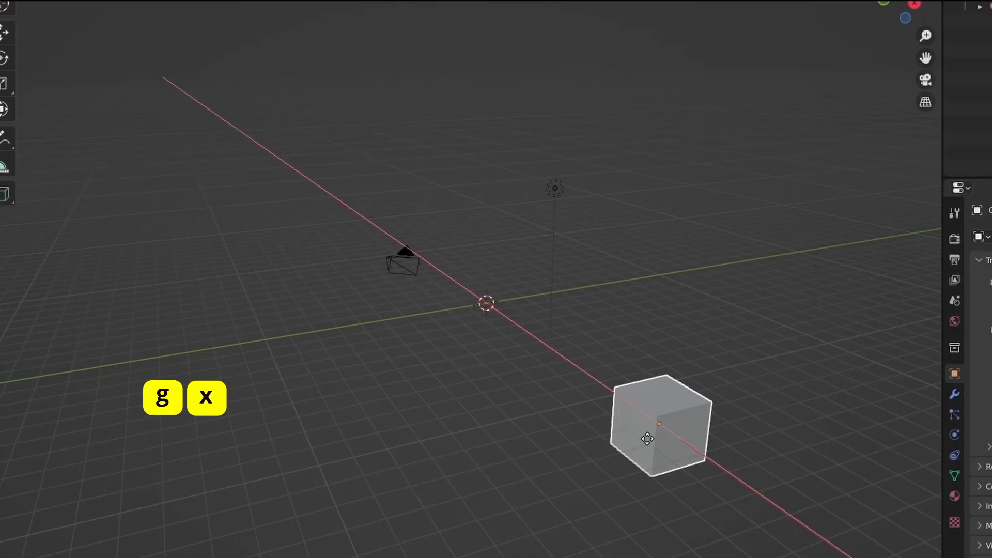
left_click(647, 438)
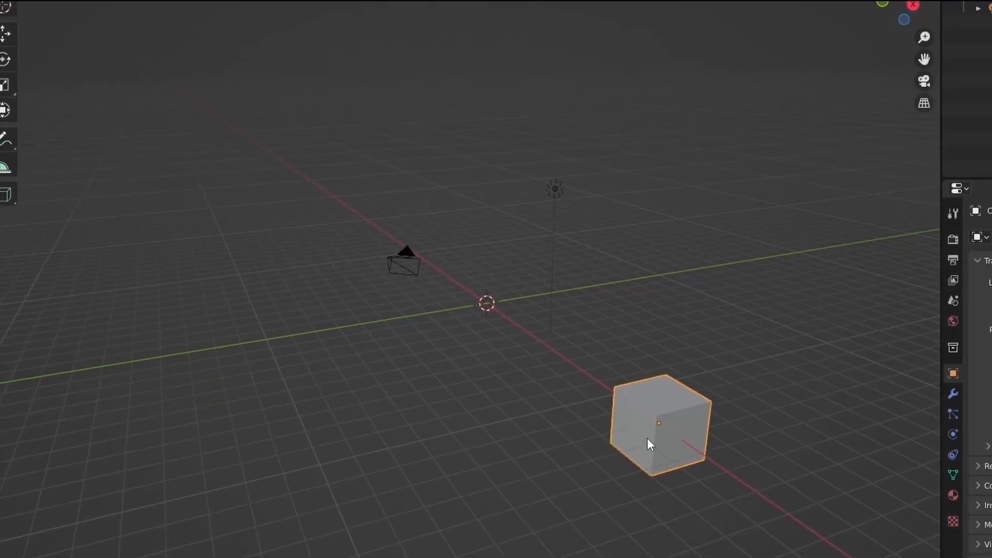
- Move the cube constrained to the Y axis, placing it well clear of the red X axis line
key("g")
key("y")
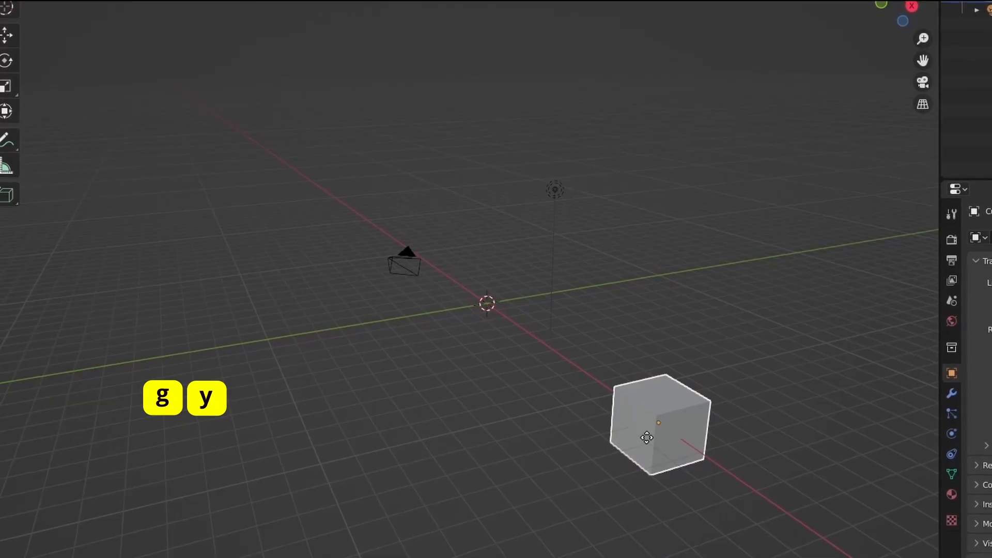
key("y")
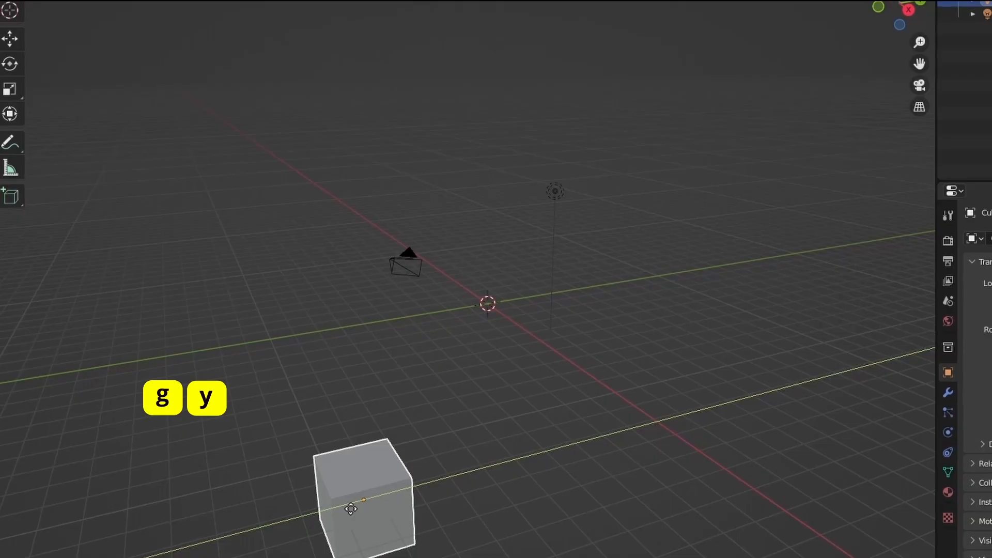
left_click(351, 509)
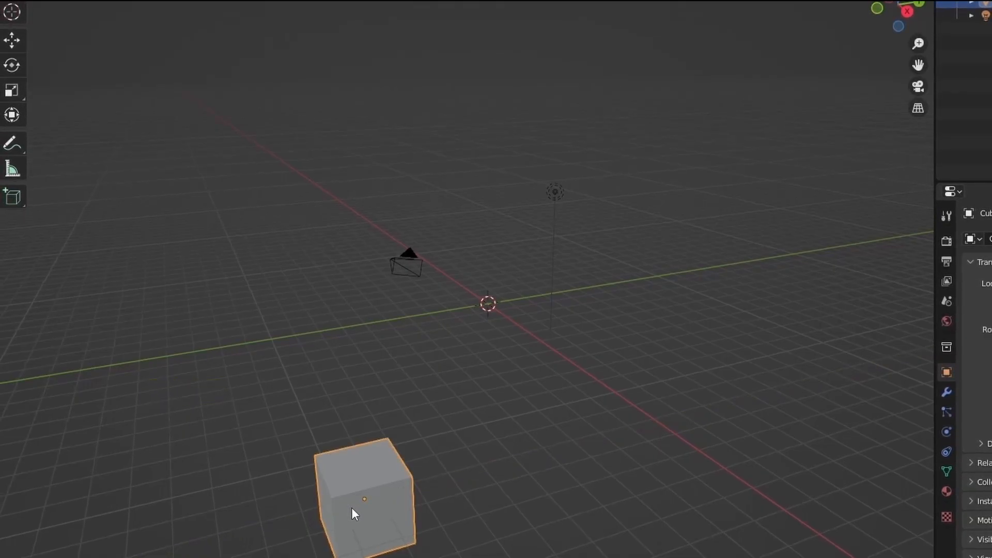
- Raise the cube constrained to the Z axis, placing it high above the grid
key("g")
key("z")
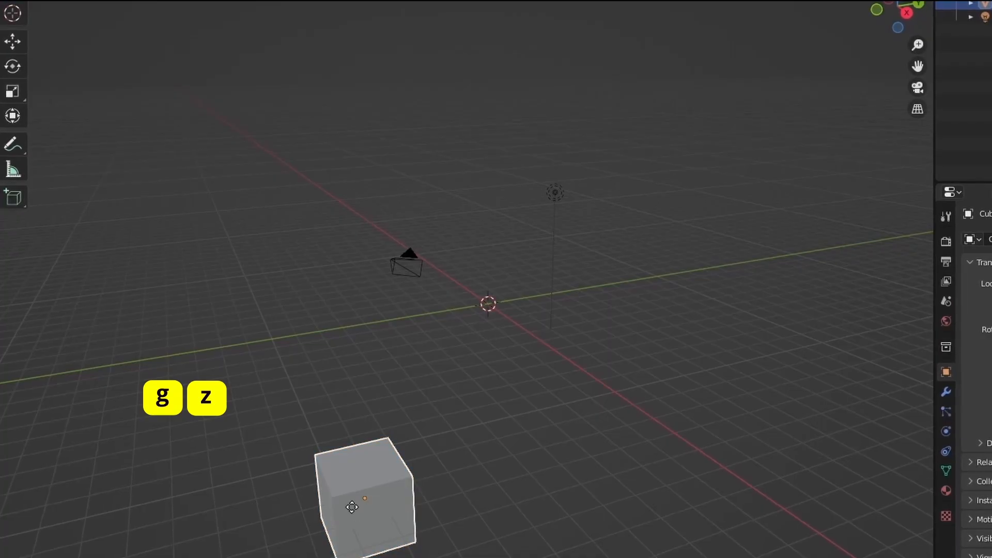
key("z")
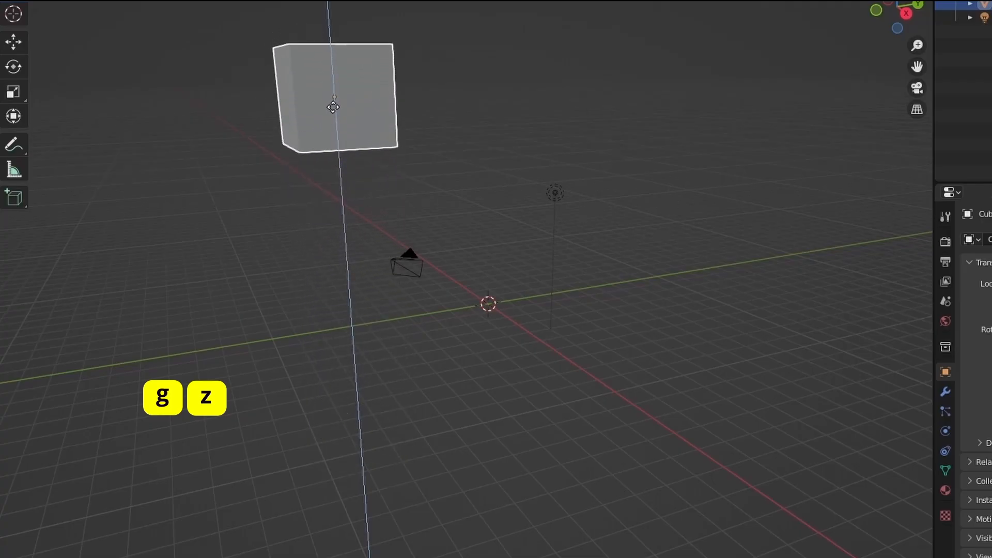
left_click(333, 94)
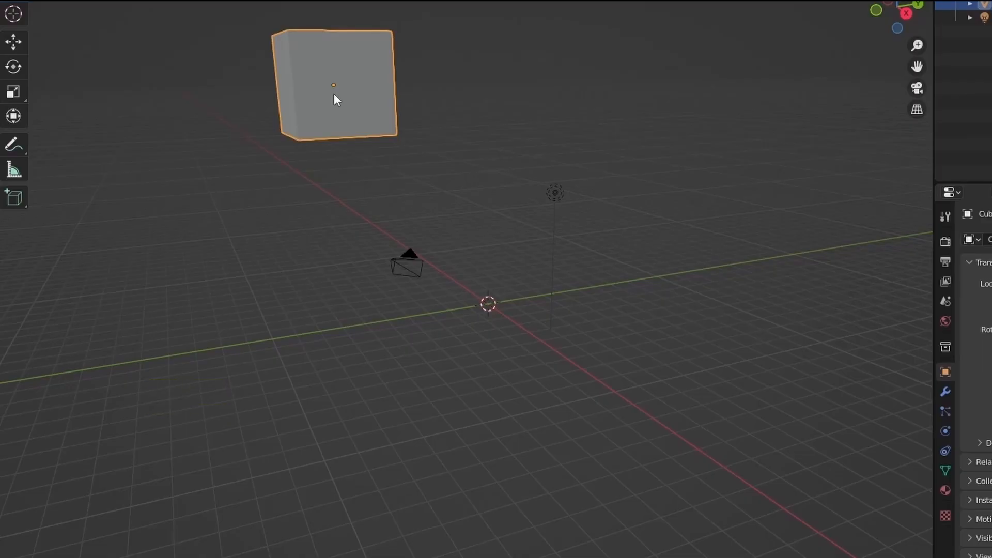
- Undo the Z, Y and X moves of the cube back to the origin
key("ctrl+z")
key("ctrl+z")
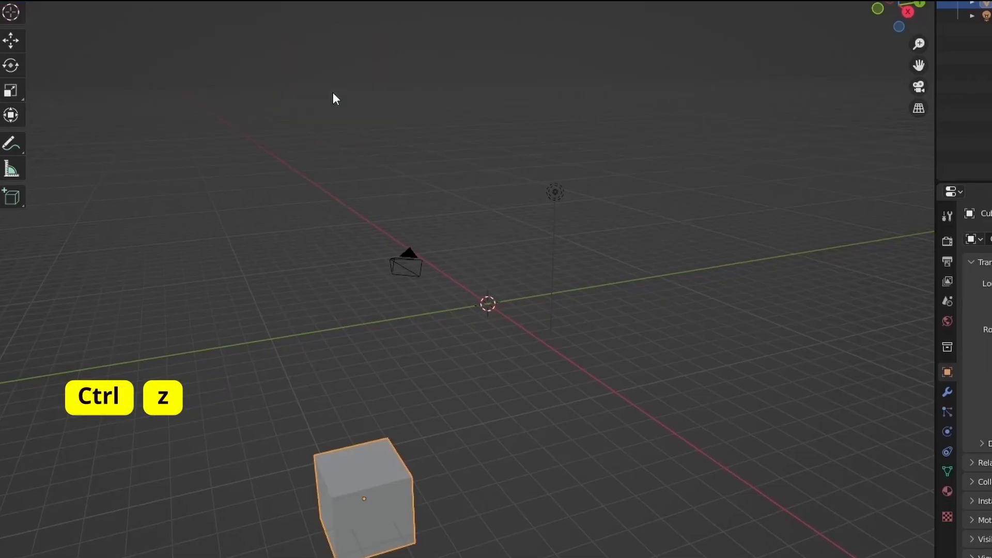
key("ctrl+z")
key("ctrl+z")
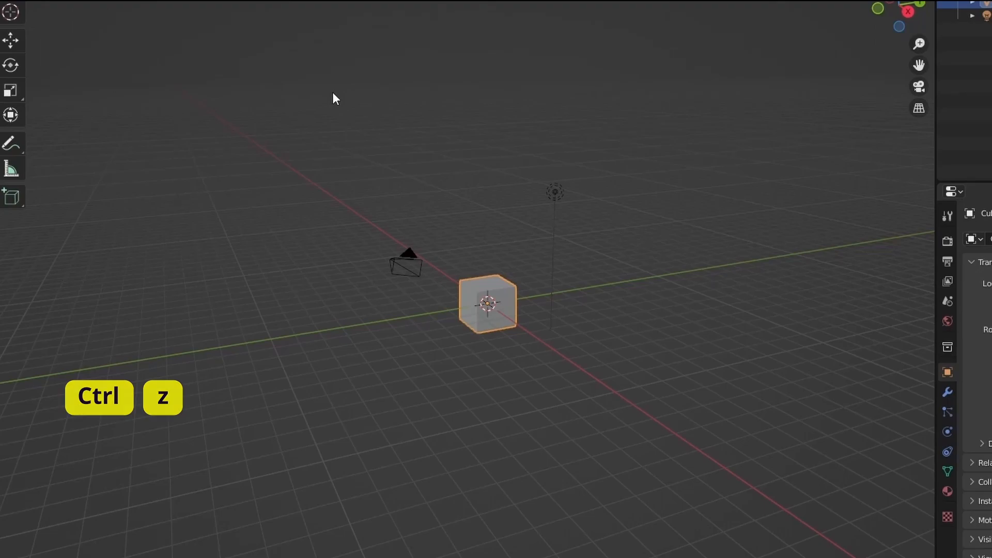
key("s")
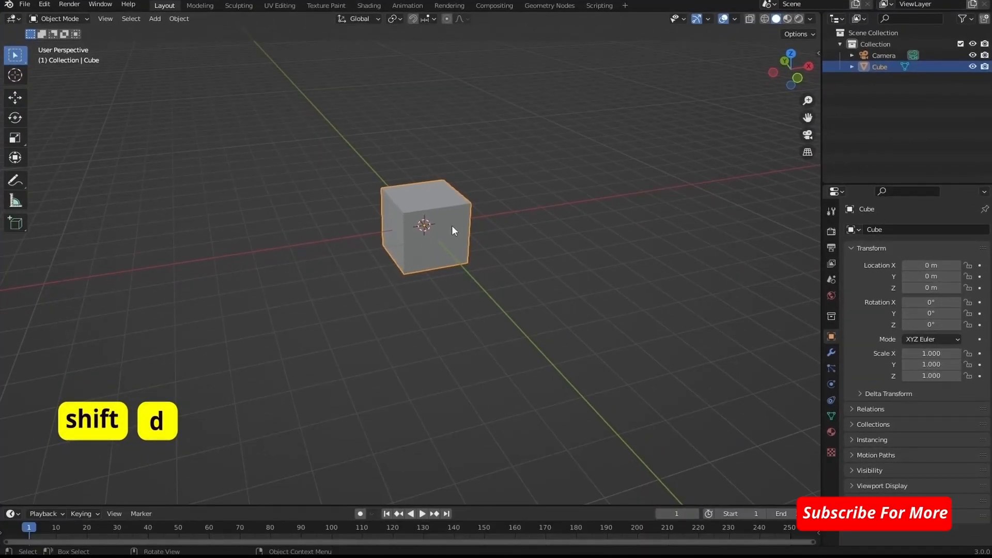
- Duplicate the cube and place the copy above the original, about 1.9 m higher
key("shift+d")
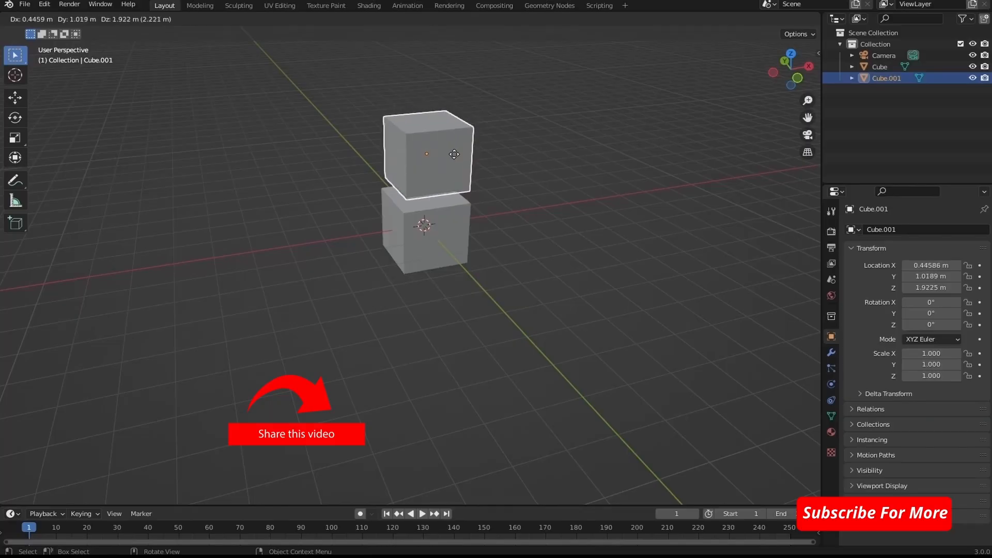
left_click(454, 155)
- Move the upper cube along the Y axis to about 0.01 m so it lines up with the lower cube
scroll(524, 184, "up", 4)
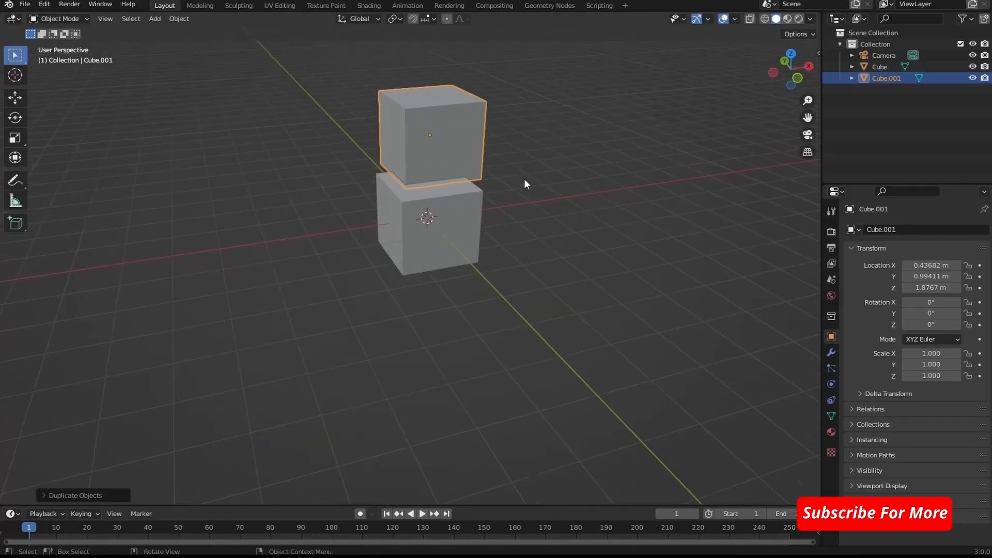
middle_click_drag(580, 166, 628, 177)
scroll(620, 174, "down", 3)
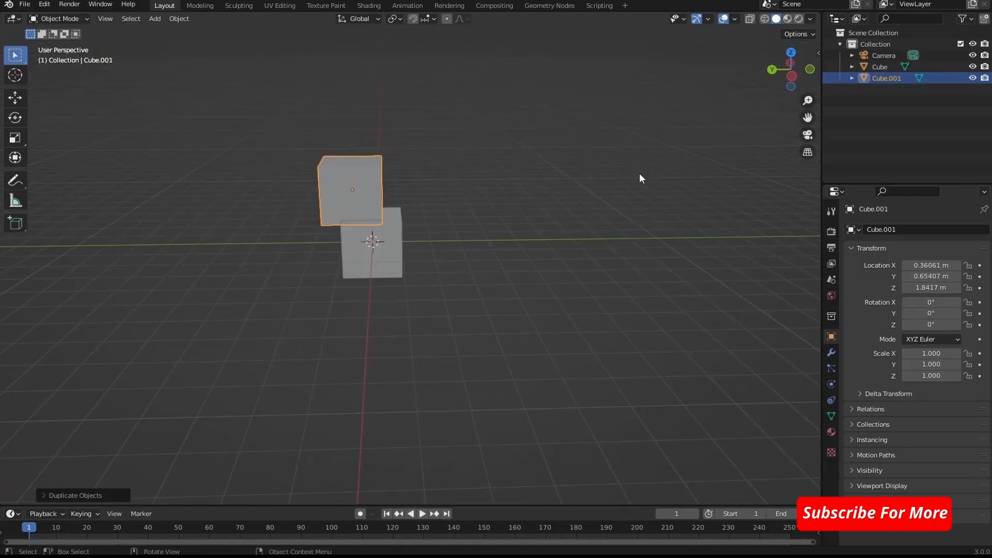
key("g")
key("y")
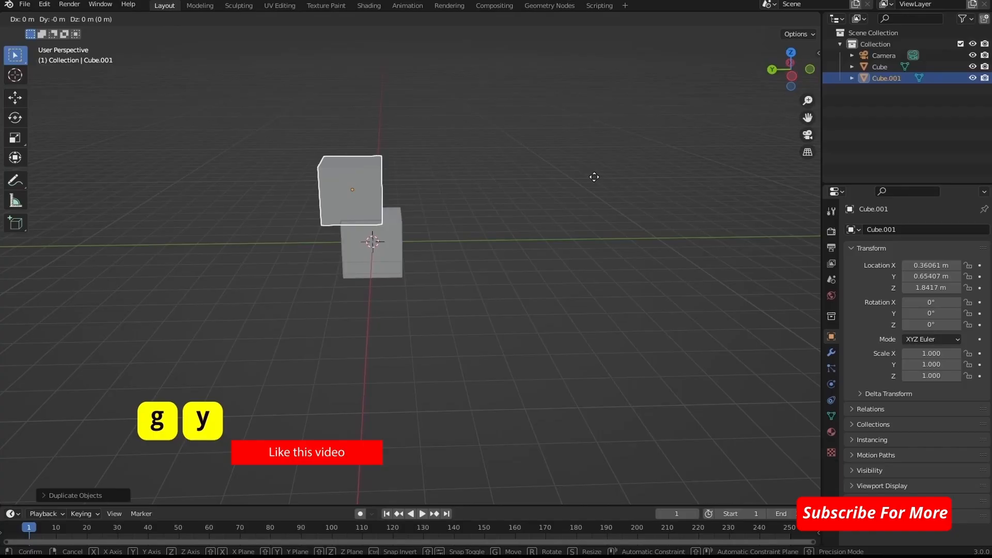
key("y")
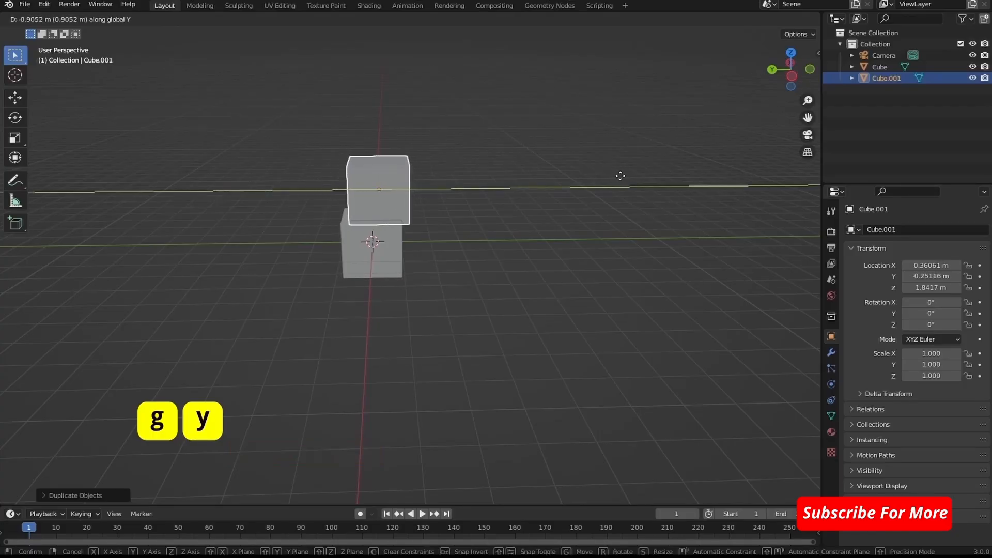
left_click(613, 175)
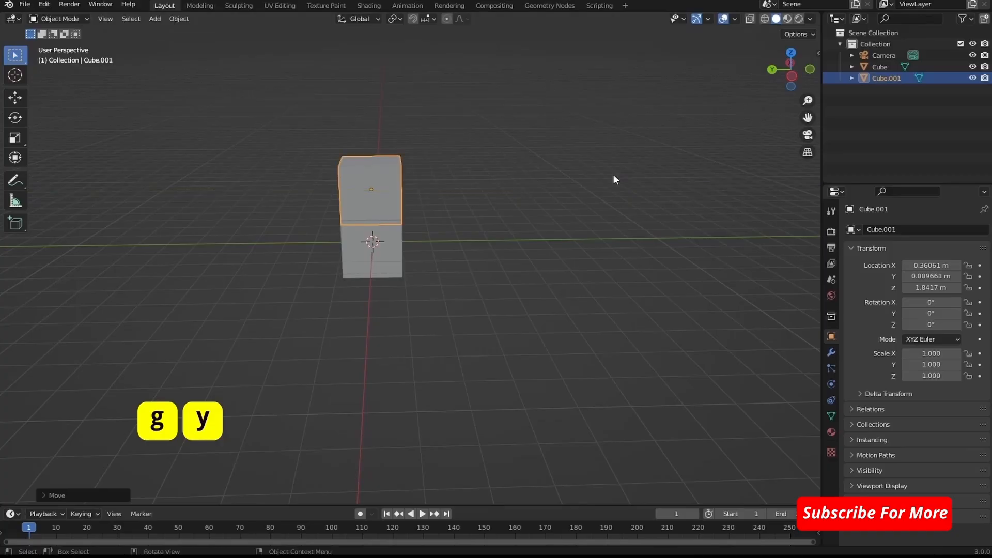
- Reselect the upper cube and move it along the X axis to about 0.02 m, centred over the lower cube
left_click(532, 168)
middle_click_drag(532, 167, 494, 191)
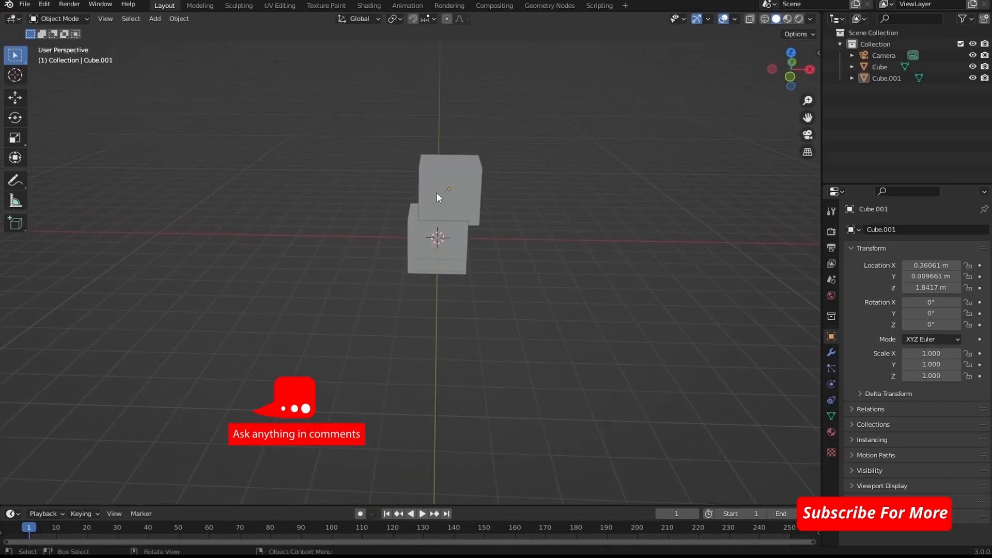
left_click(470, 186)
key("g")
key("x")
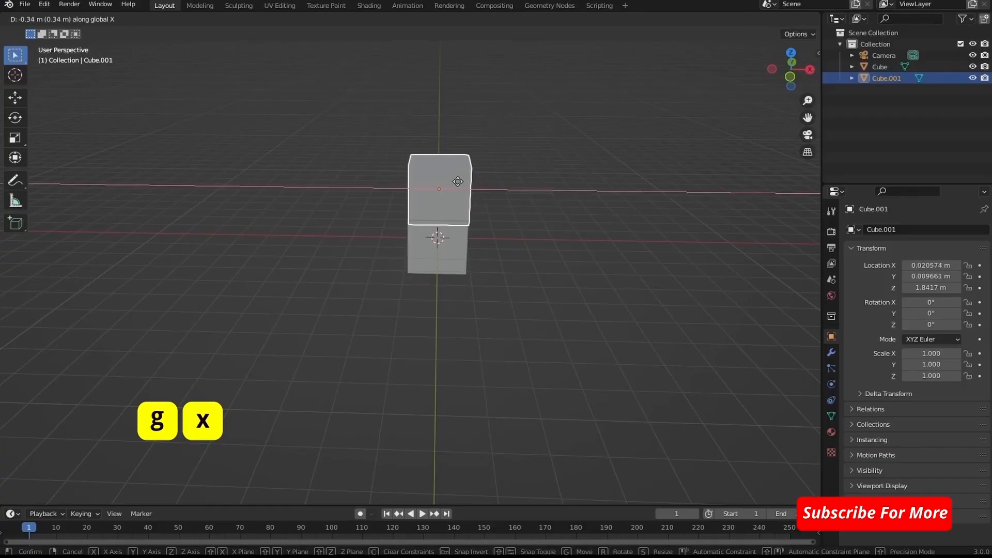
left_click(457, 181)
- Scale the upper cube down uniformly to about 0.83 and clear the selection
middle_click_drag(568, 215, 550, 180)
key("s")
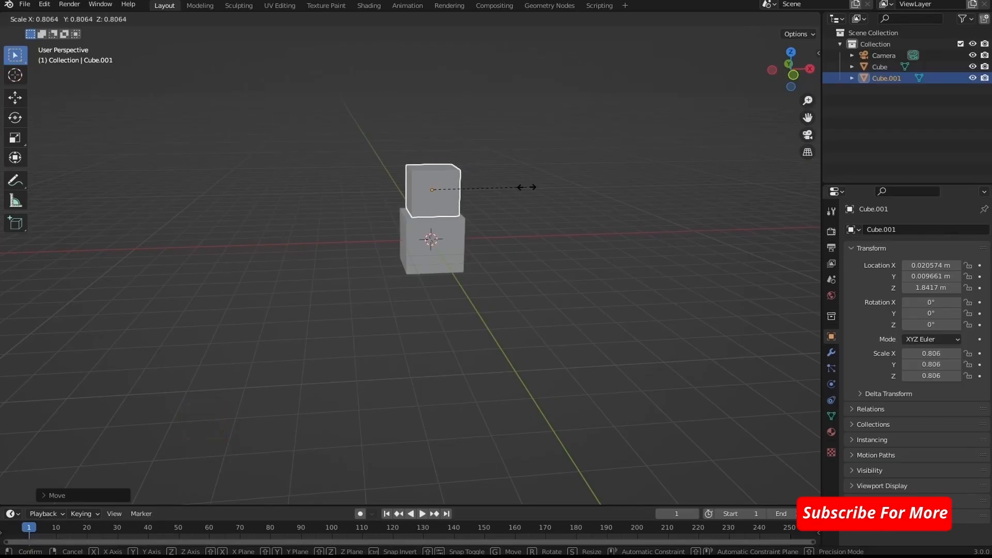
left_click(527, 188)
left_click(528, 188)
mouse_move(528, 188)
middle_mouse_down()
mouse_move(557, 203)
mouse_move(540, 178)
middle_mouse_up()
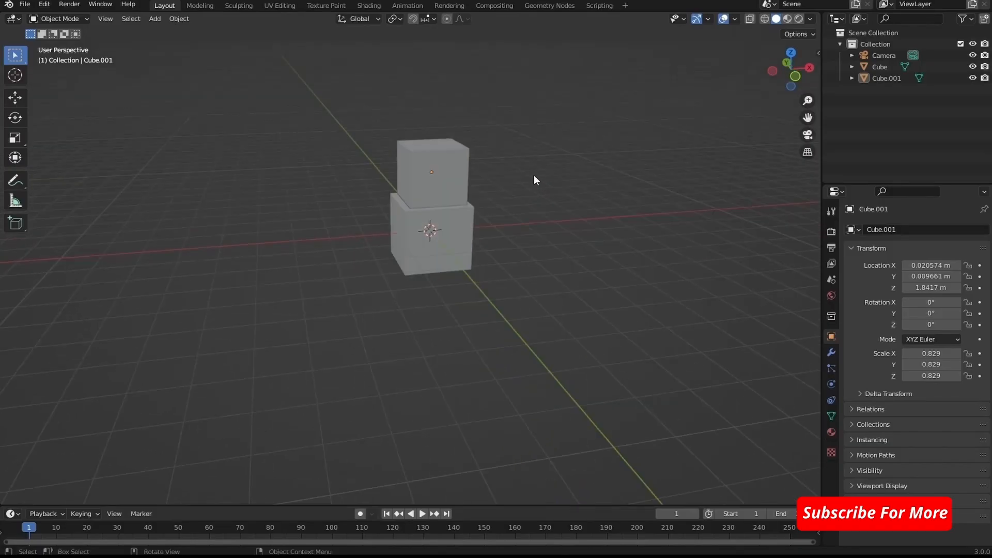
- Duplicate the upper cube, place the copy above the stack at about 3.39 m in Z, and scale it to about 0.52
left_click(451, 165)
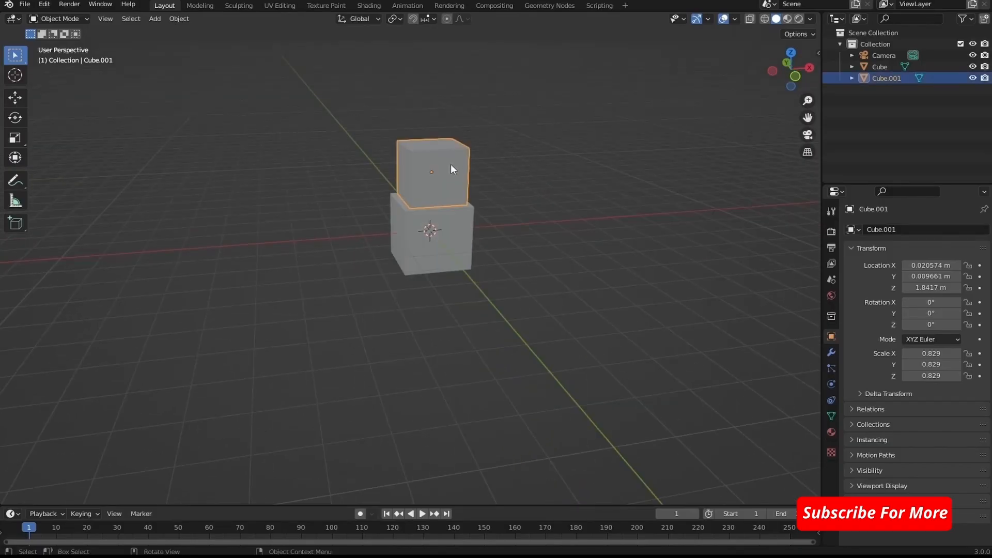
key("shift+d")
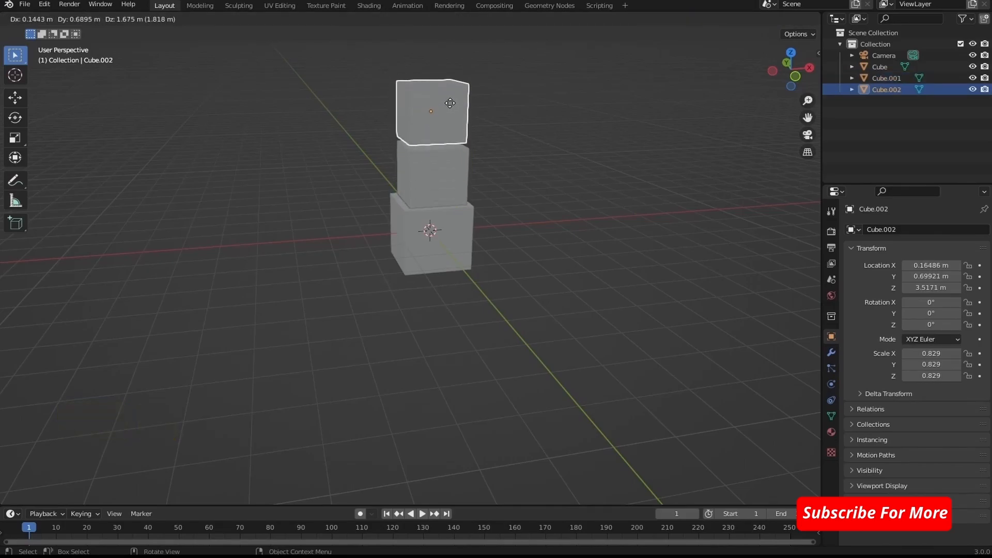
left_click(450, 108)
key("s")
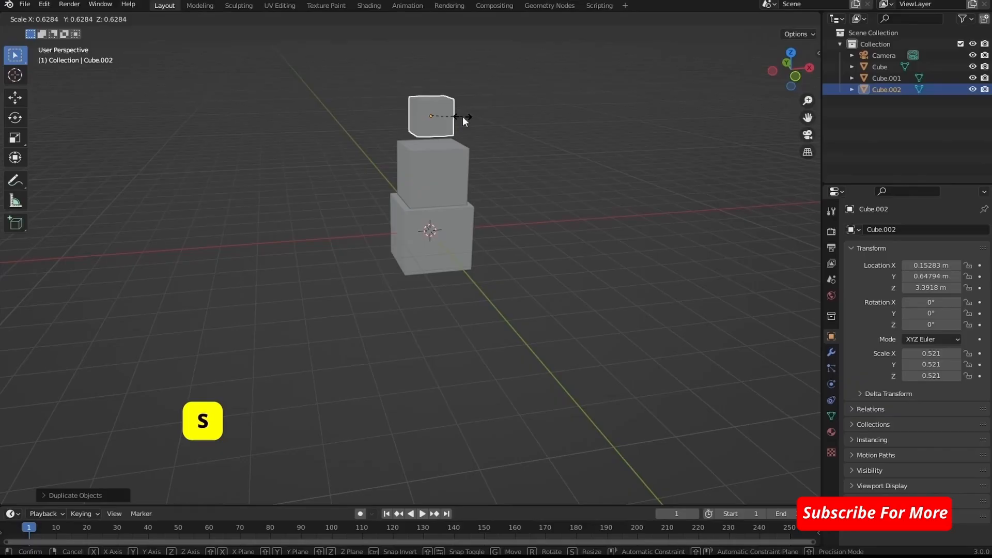
left_click(463, 117)
- Move the smallest cube freely onto the centre of the stack, at about Y 0.01 m and Z 3.22 m
middle_click_drag(498, 125, 616, 116)
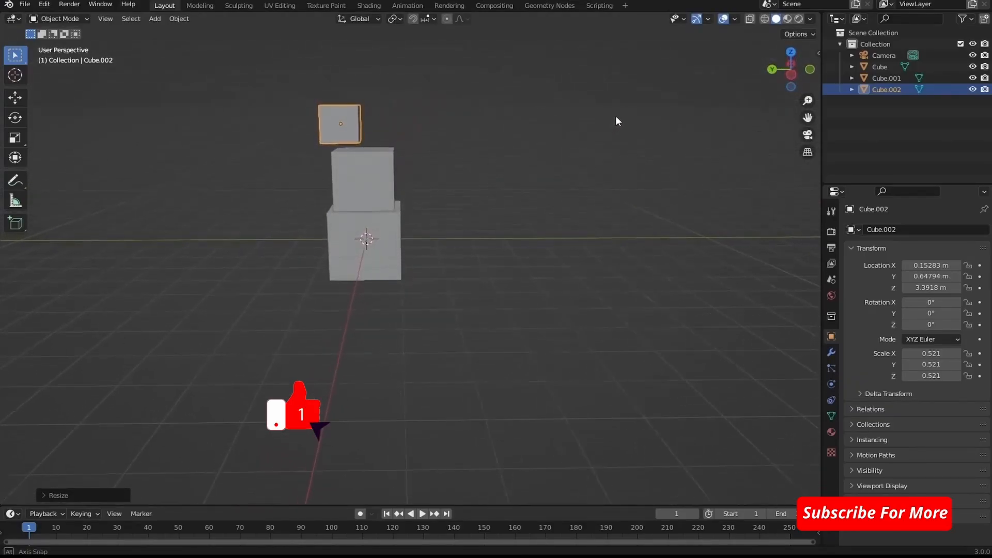
key("g")
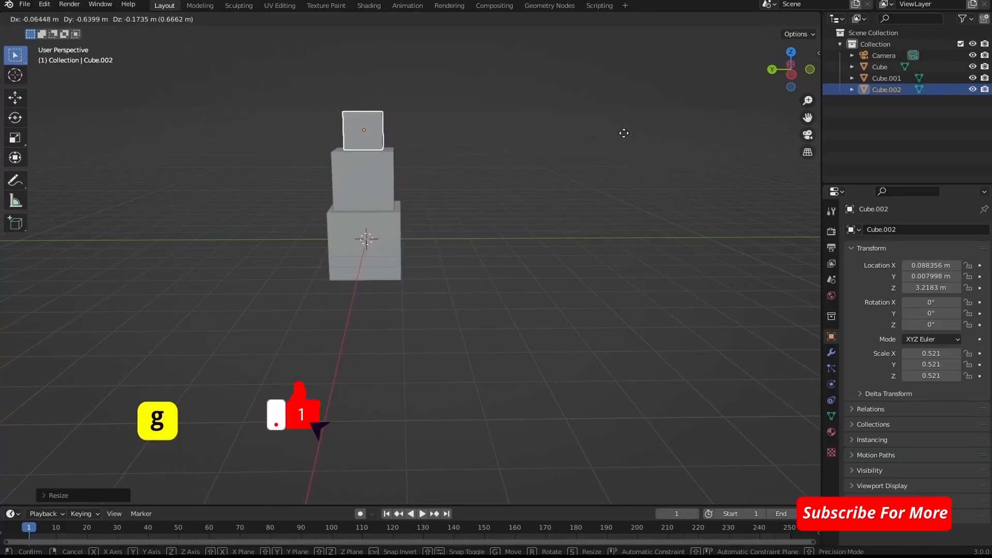
left_click(624, 133)
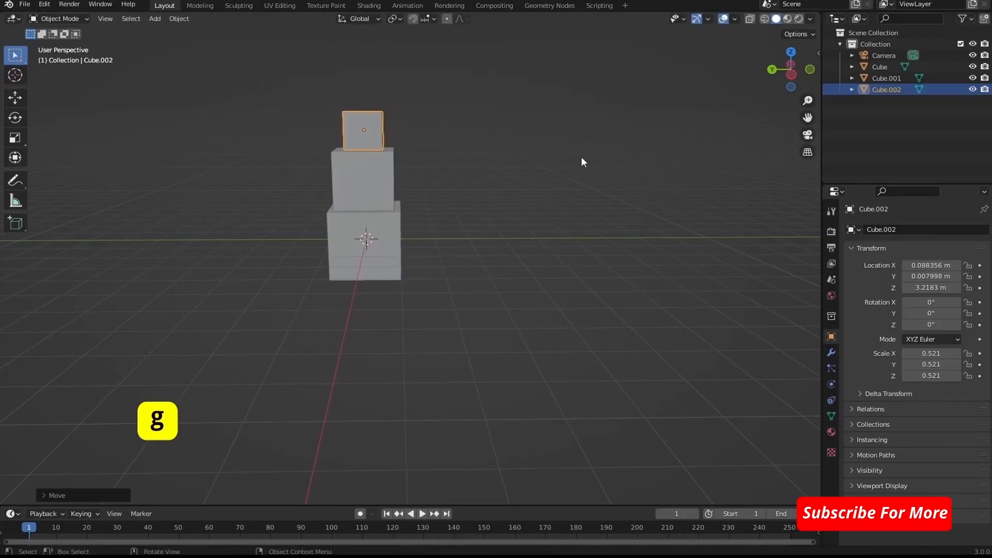
- Move the top cube onto the centre of the stack at about X -0.02 m, Y 0.005 m, and clear the selection
middle_click_drag(581, 156, 443, 237)
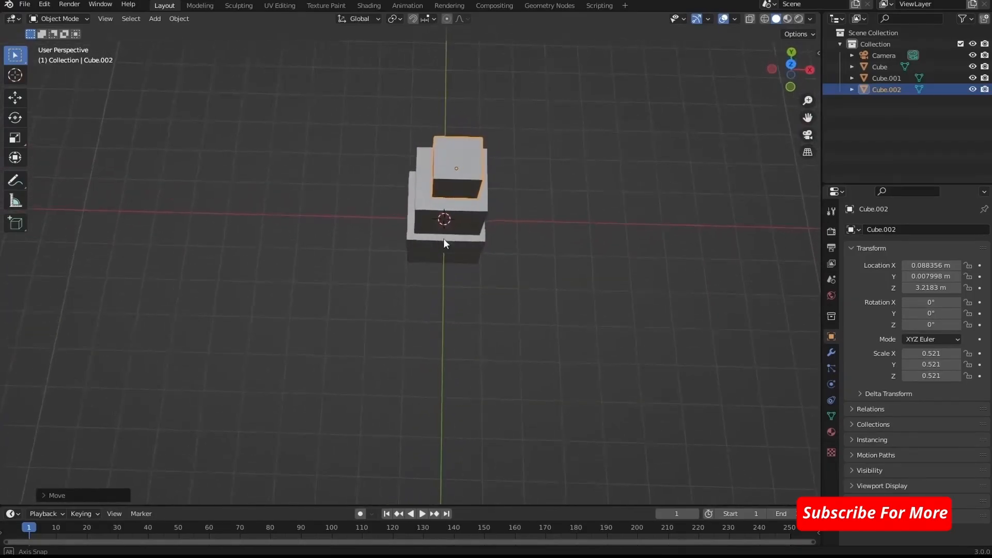
key("g")
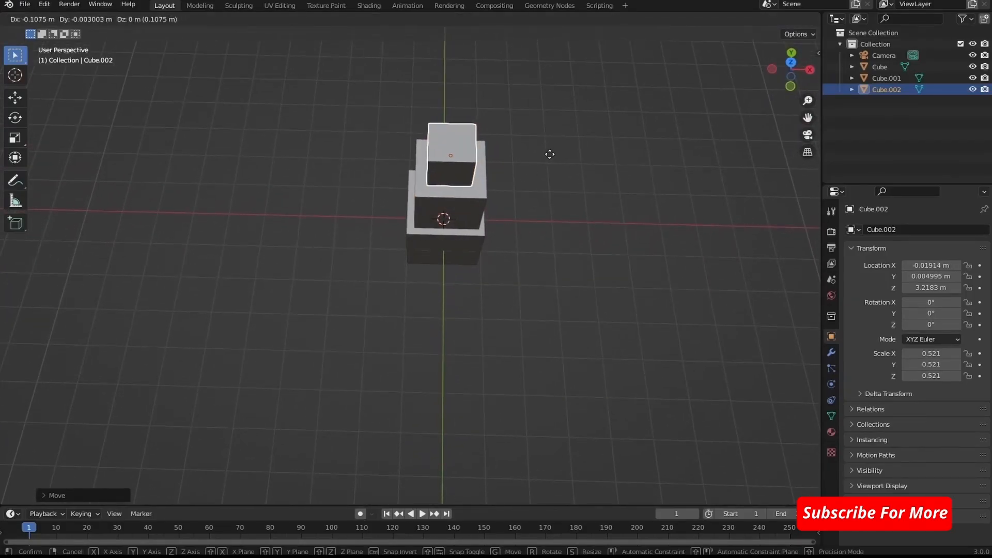
left_click(549, 154)
mouse_move(575, 166)
middle_mouse_down()
mouse_move(620, 204)
mouse_move(644, 195)
mouse_move(598, 133)
mouse_move(578, 178)
middle_mouse_up()
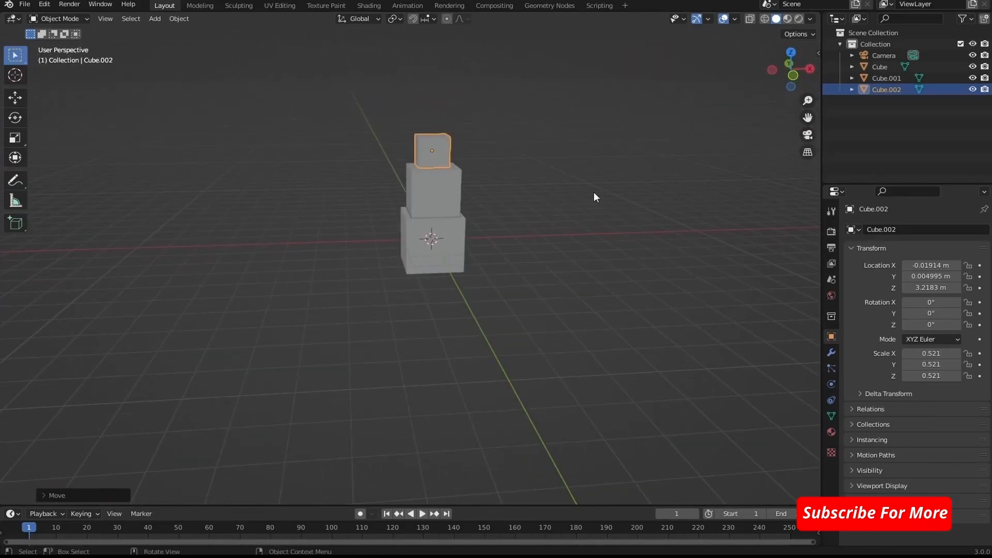
left_click(593, 191)
- Duplicate the top cube, place the copy beside it at about X 1.54 m, and scale it uniformly to about 0.089
scroll(562, 202, "up", 6)
middle_click_drag(609, 206, 644, 175)
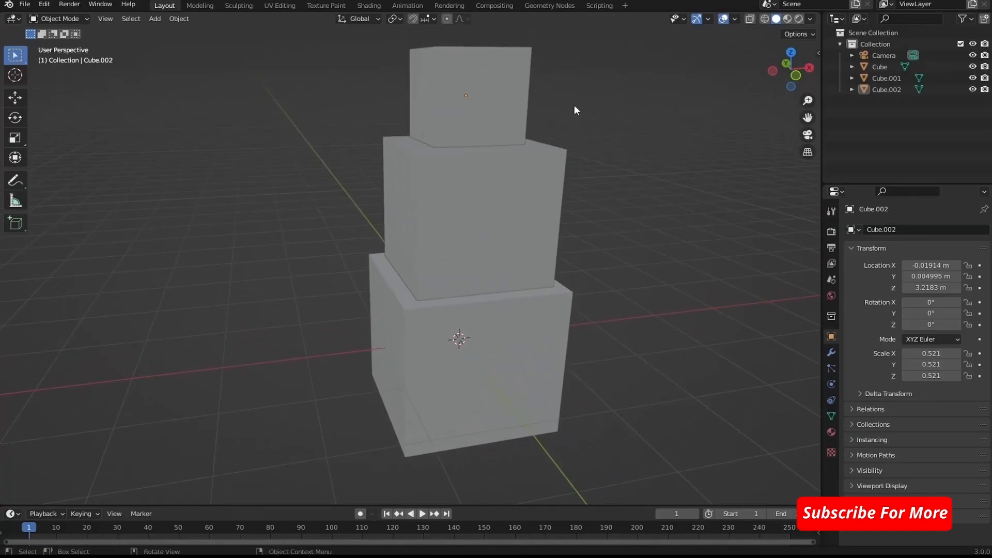
left_click(494, 84)
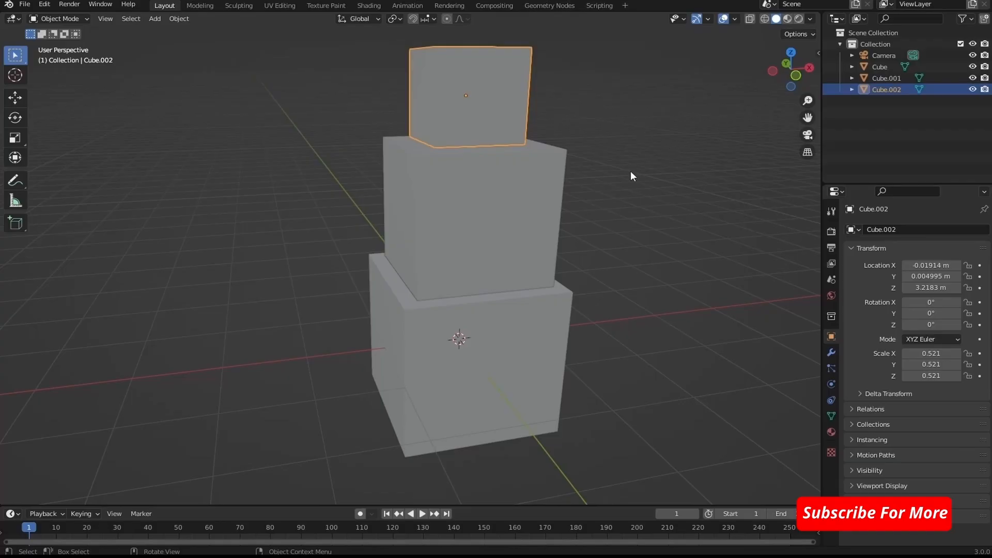
key("shift")
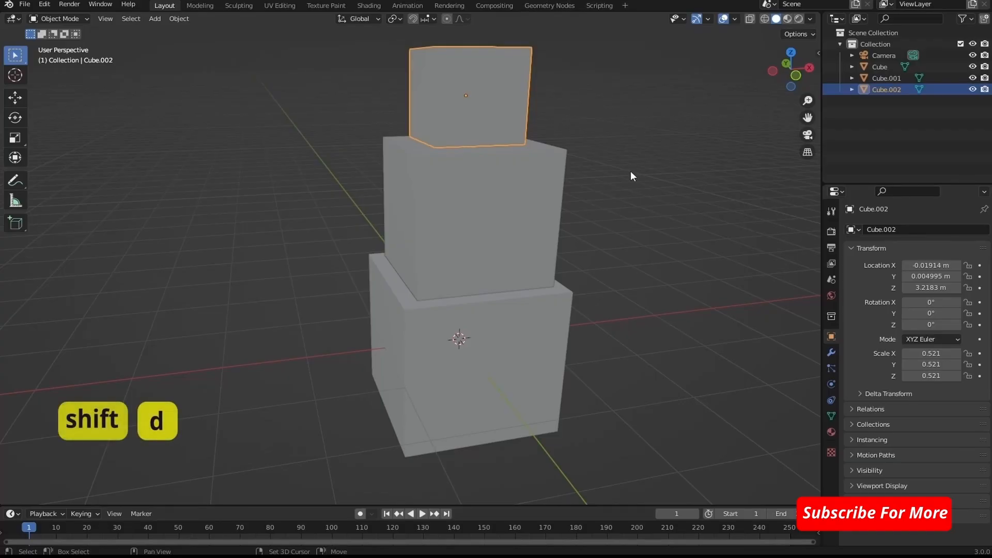
key("shift+d")
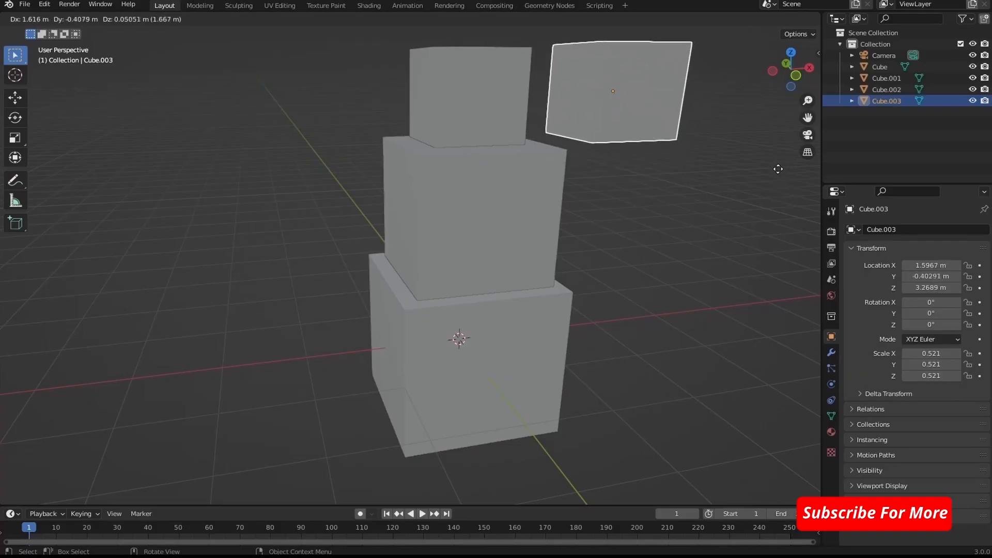
key("s")
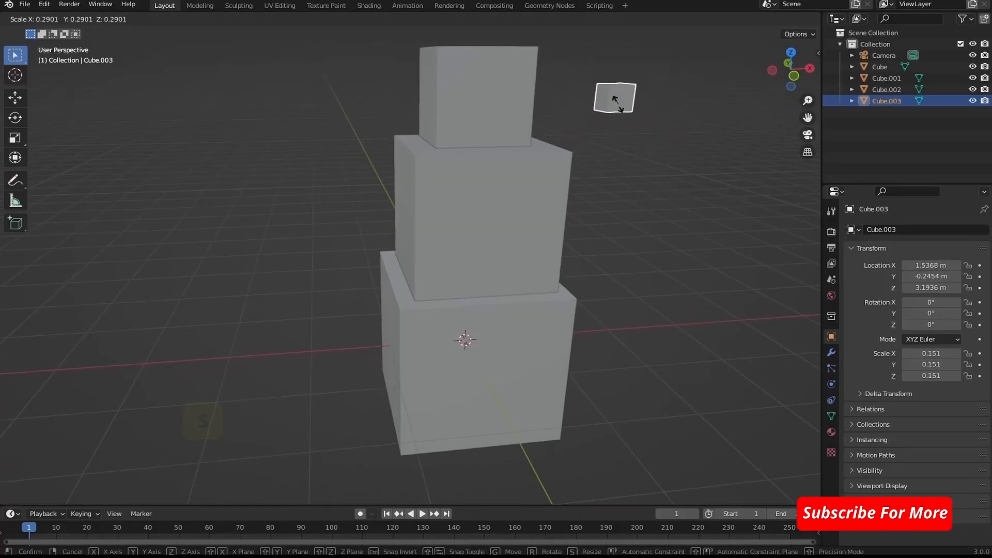
left_click(614, 98)
- Move the tiny cube to the front of the top cube, at about X -0.01 m, Y -0.51 m, Z 3.48 m
middle_click_drag(615, 98, 632, 192)
key("g")
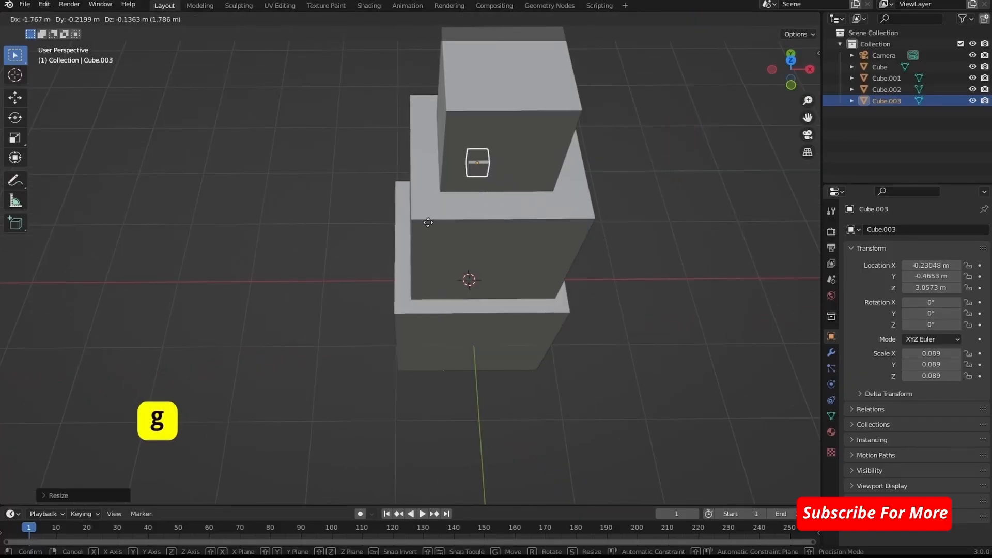
left_click(429, 228)
middle_click_drag(633, 222, 727, 167)
key("g")
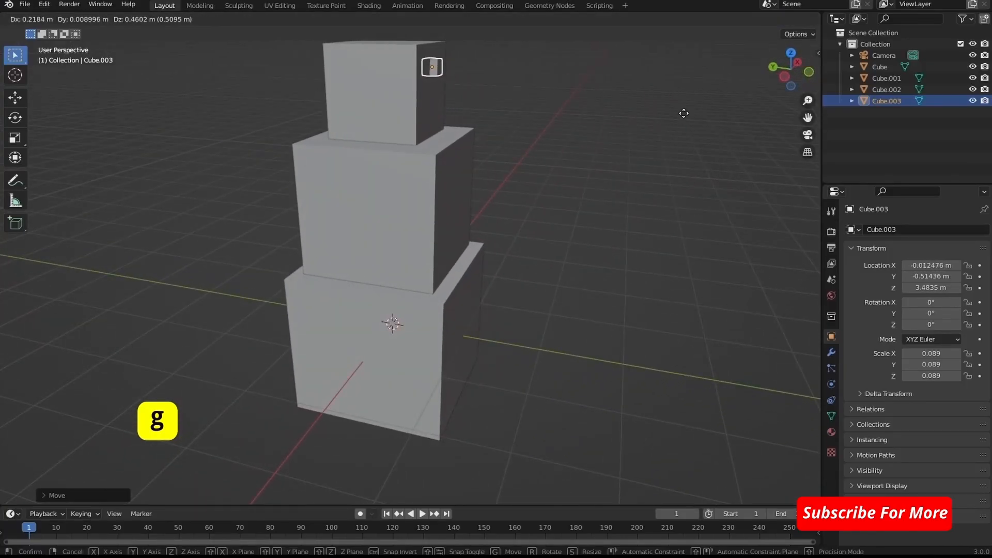
left_click(684, 114)
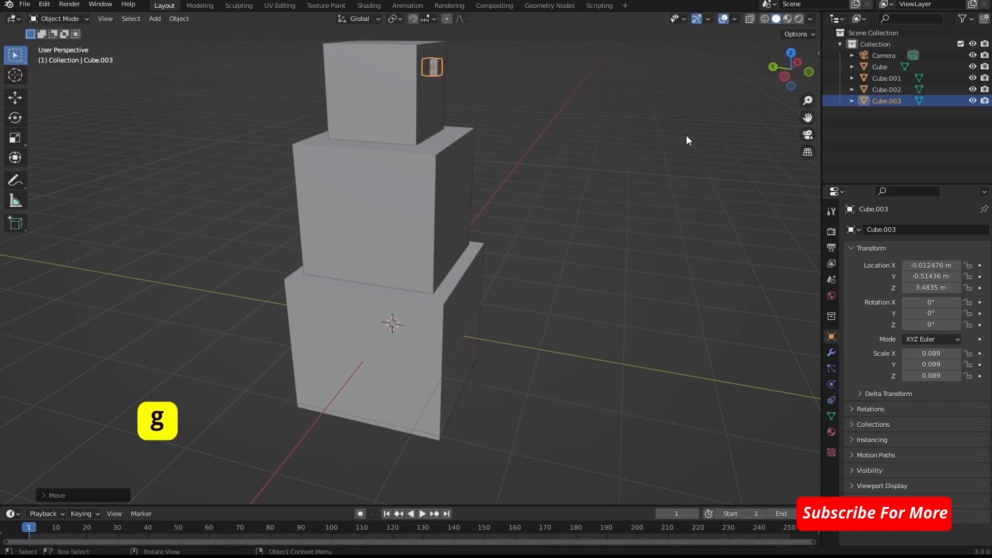
- Position the tiny cube as an eye on the top cube's front face, at about X -0.28 m, Y -0.58 m, Z 3.50 m
middle_click_drag(686, 135, 731, 156)
key("g")
left_click(566, 144)
key("g")
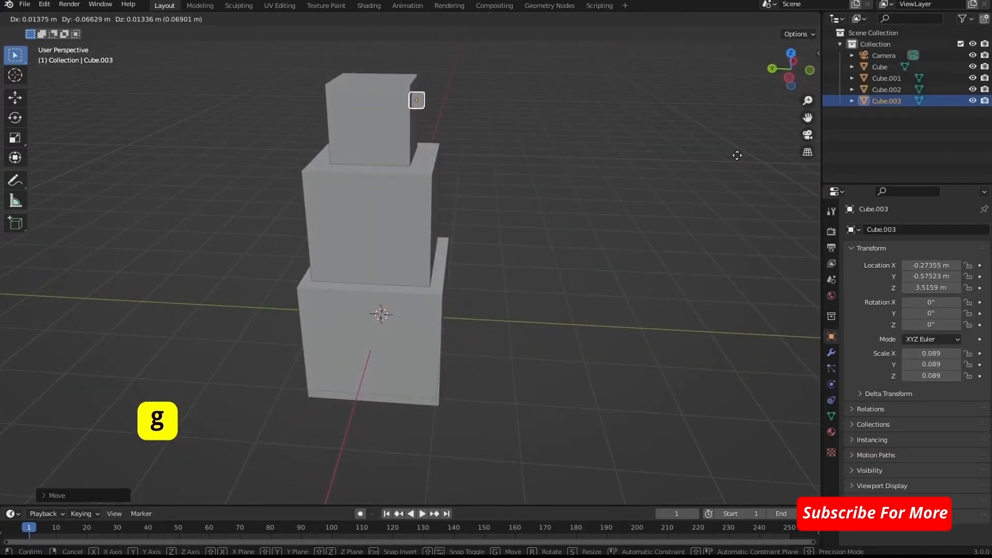
left_click(737, 156)
- Duplicate the eye cube across the face to about X 0.25 m at the same height and depth, and clear the selection
middle_click_drag(736, 156, 599, 148)
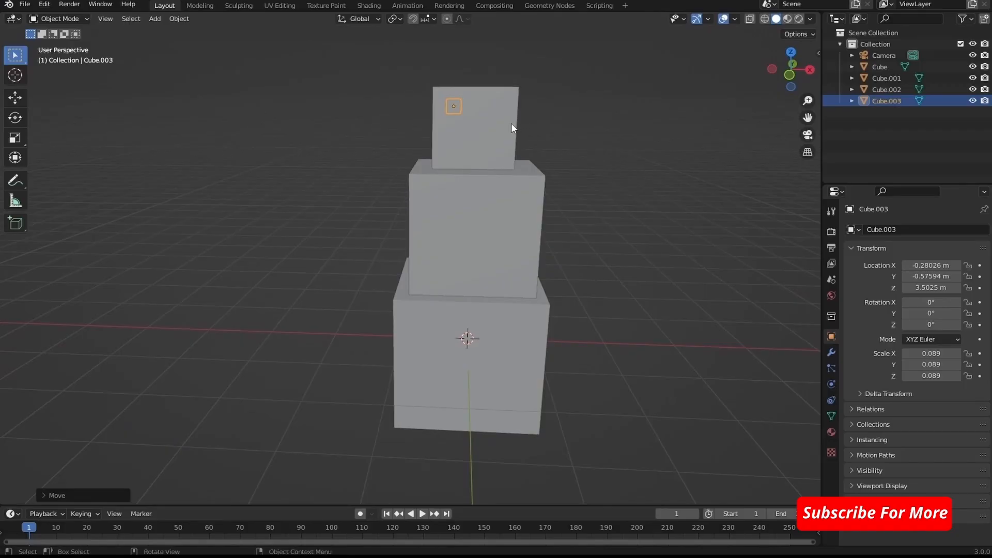
key("shift+d")
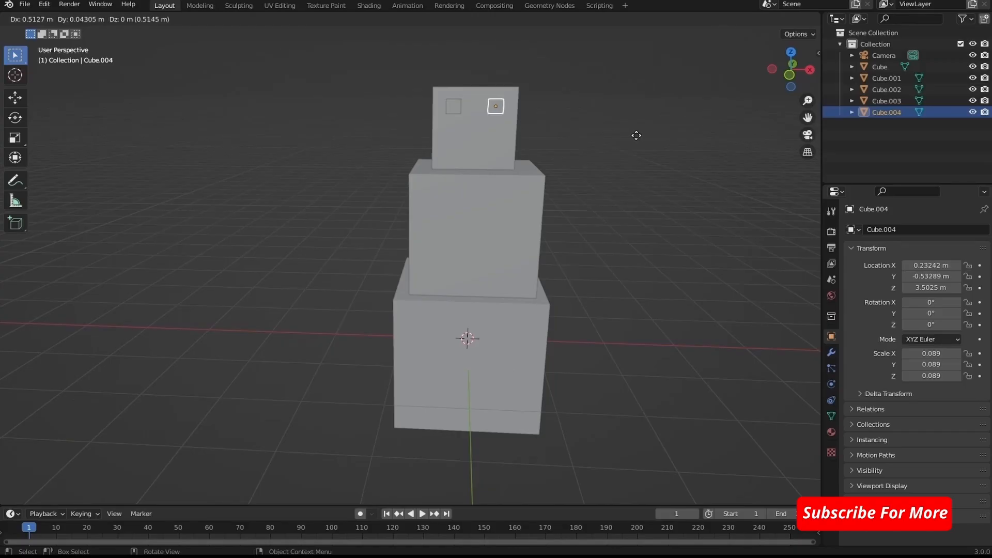
left_click(636, 136)
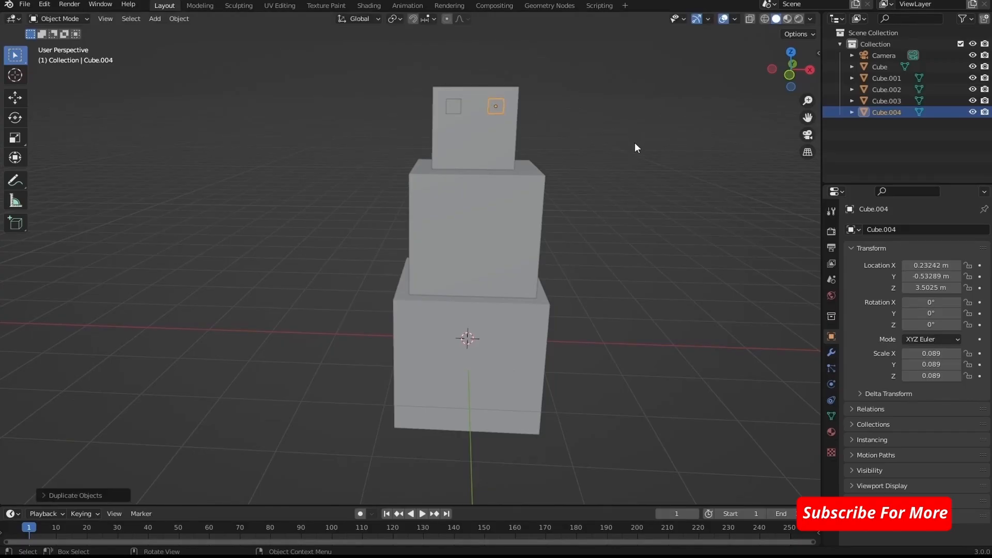
left_click(596, 154)
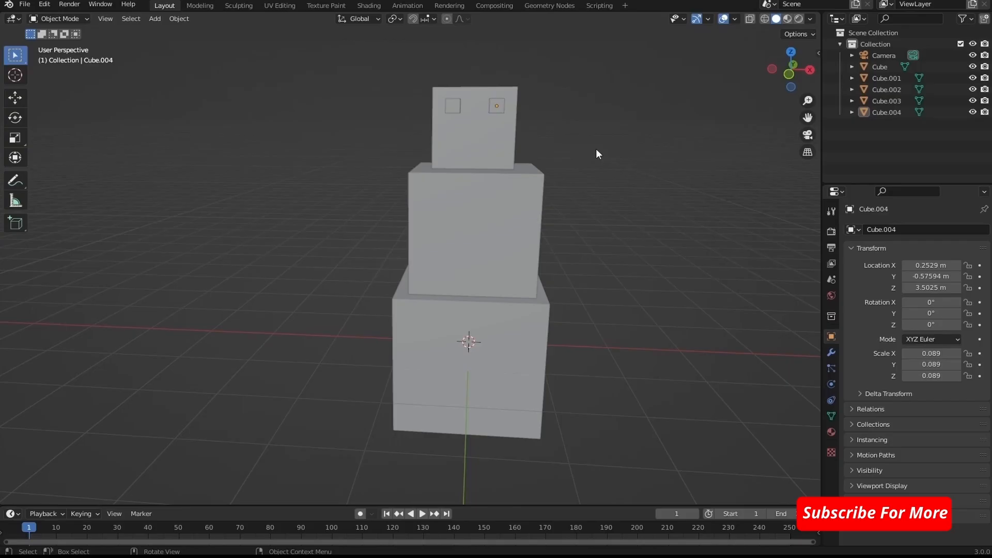
- Duplicate the first eye and place the copy between and below the eyes, at about X 0 m, Y -0.63 m, Z 3.20 m
left_click(454, 106)
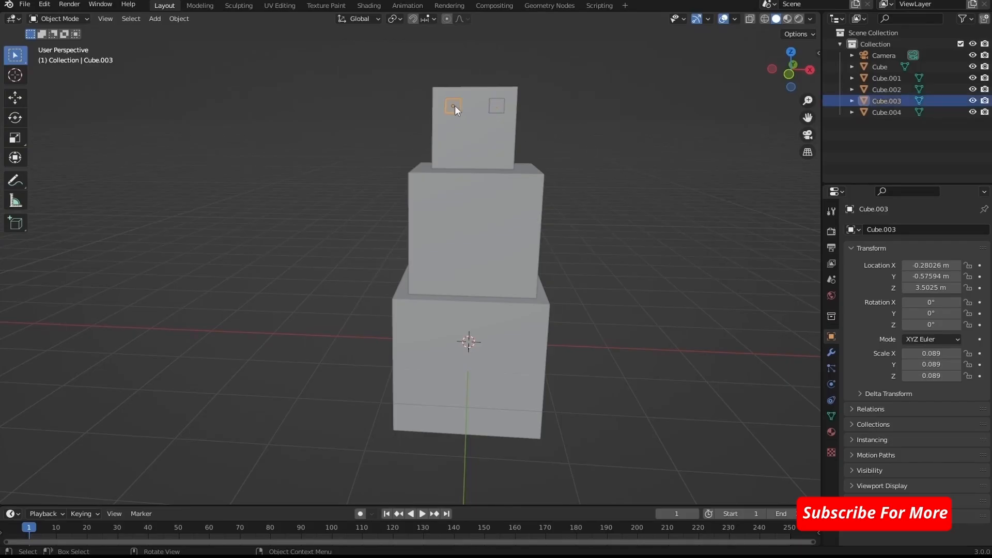
key("shift+d")
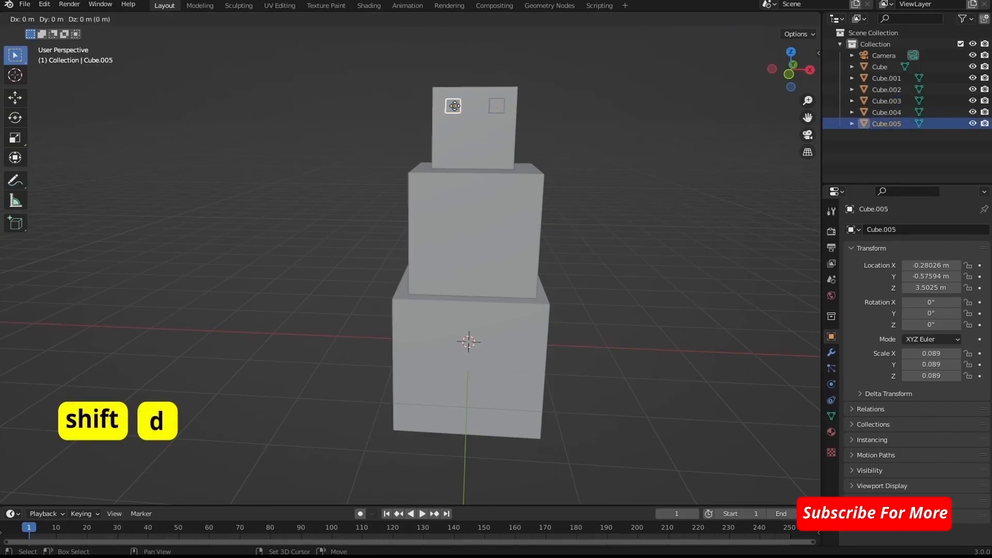
left_click(475, 130)
- Stretch the nose cube along the Y axis to a scale of about 0.449 and clear the selection
middle_click_drag(591, 154, 709, 165)
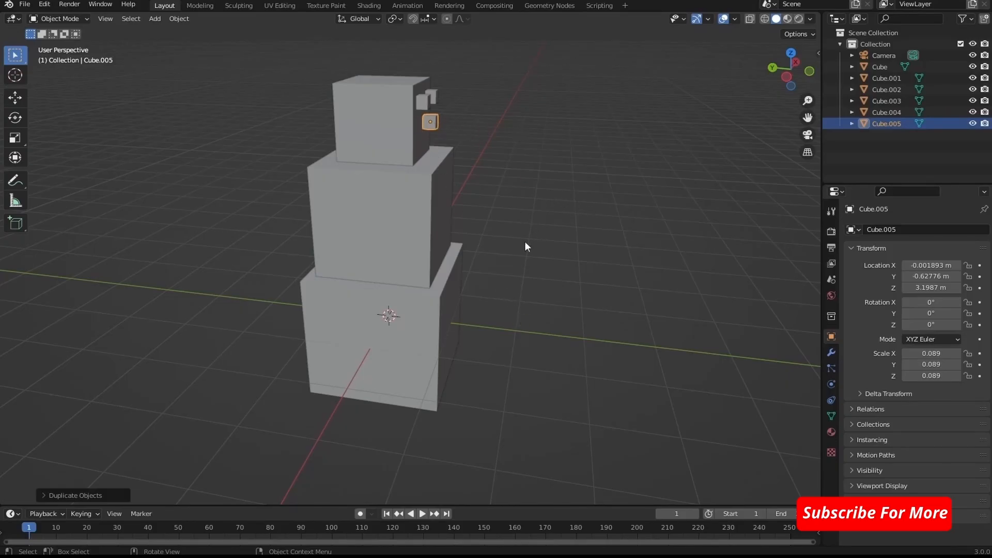
key("s")
key("y")
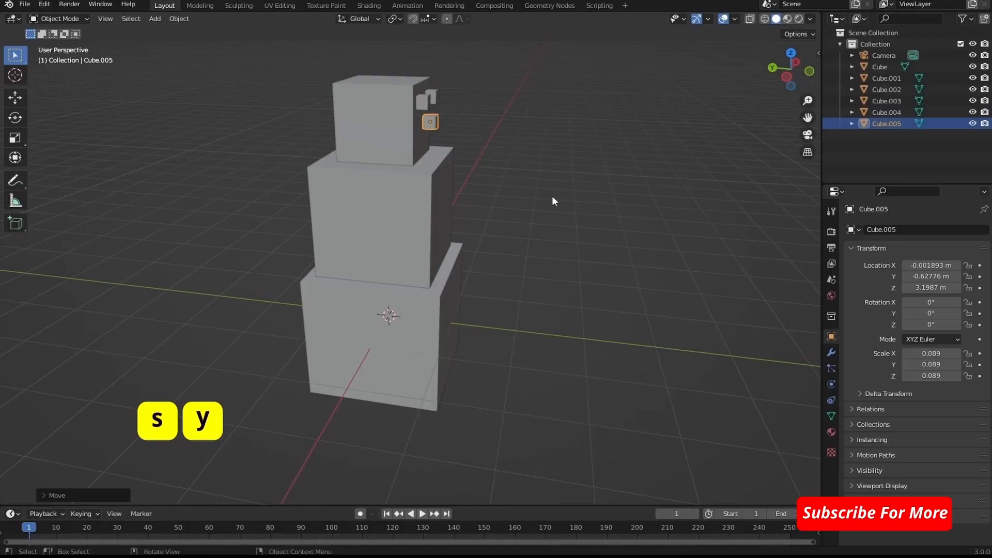
key("s")
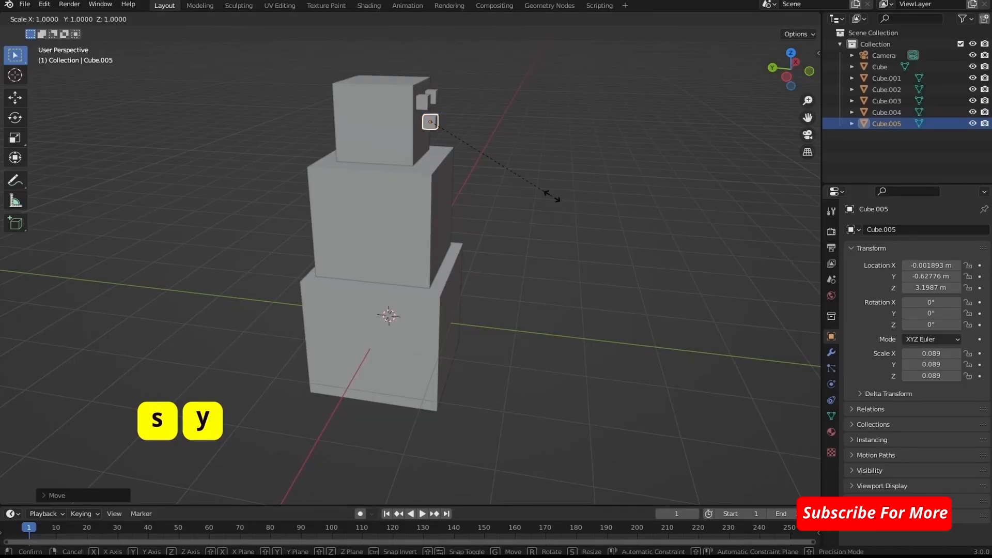
key("y")
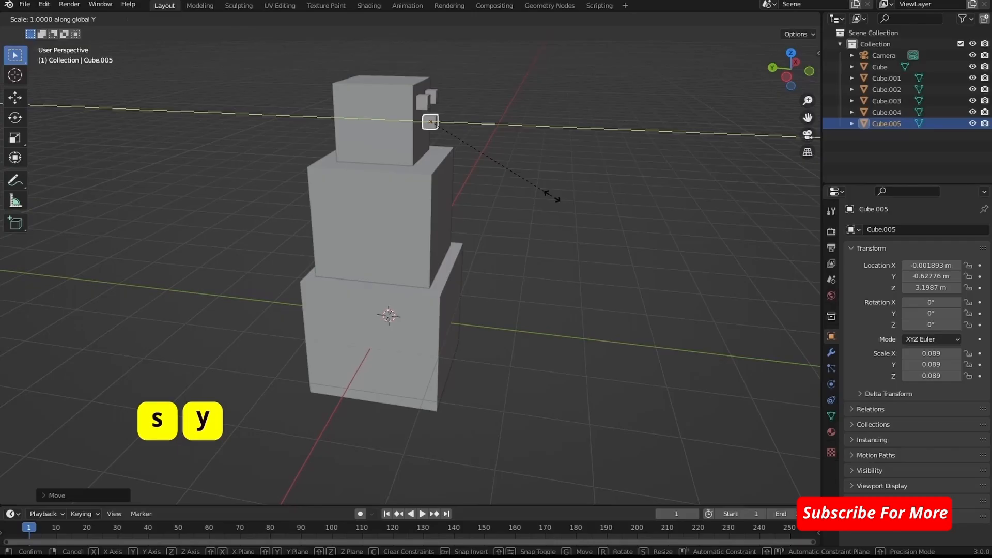
left_click(604, 197)
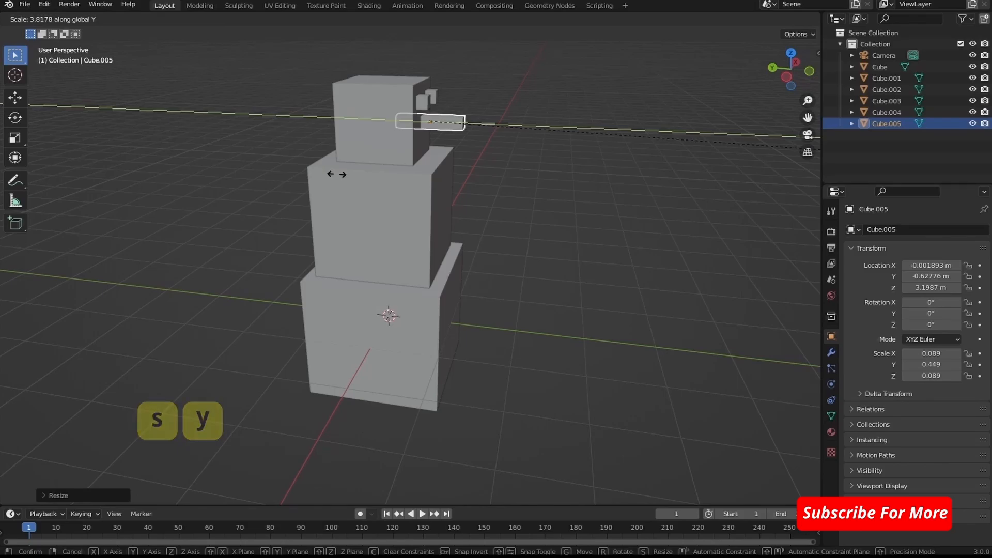
left_click(337, 174)
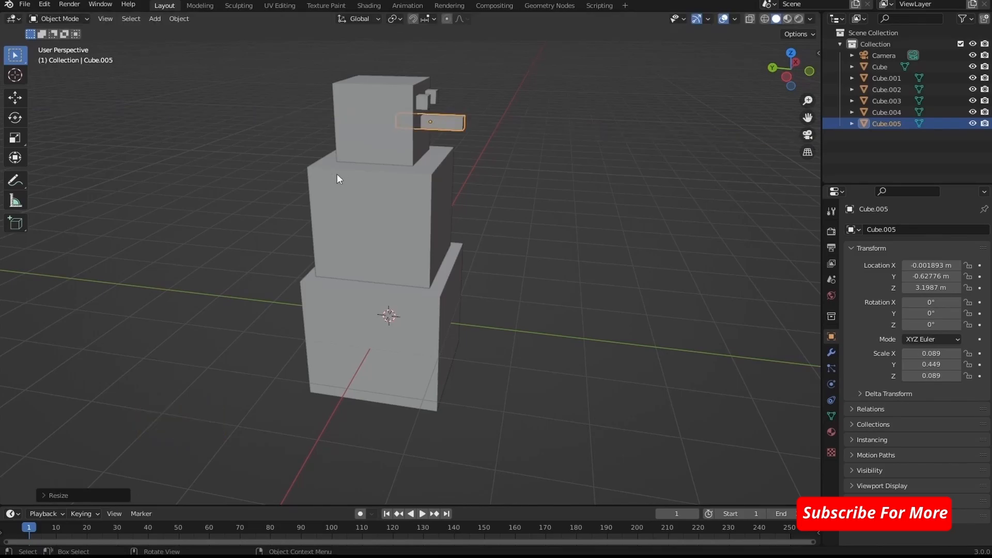
left_click(558, 171)
- Duplicate the first eye and place the copy below the nose, at about X -0.27 m, Y -0.89 m, Z 2.99 m
middle_click_drag(537, 177, 487, 142)
left_click(458, 108)
key("shift+d")
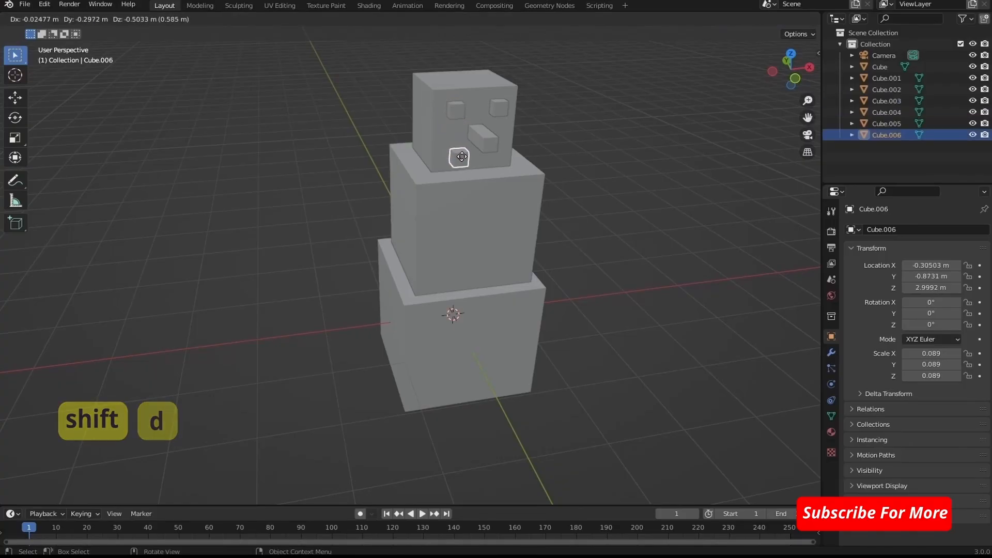
left_click(464, 157)
- Stretch the new cube below the nose along the X axis to a scale of about 0.289 as a mouth bar
middle_click_drag(507, 163, 532, 150)
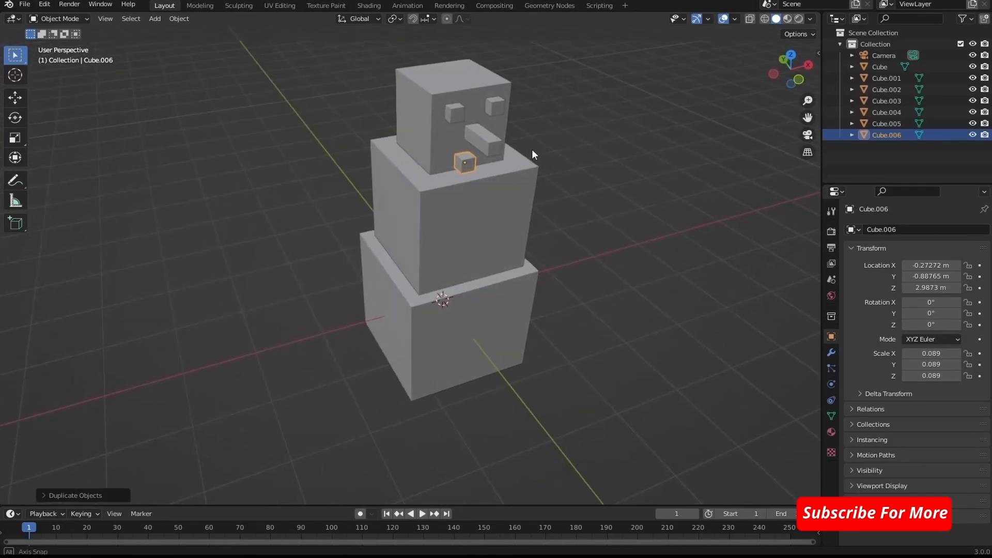
key("s")
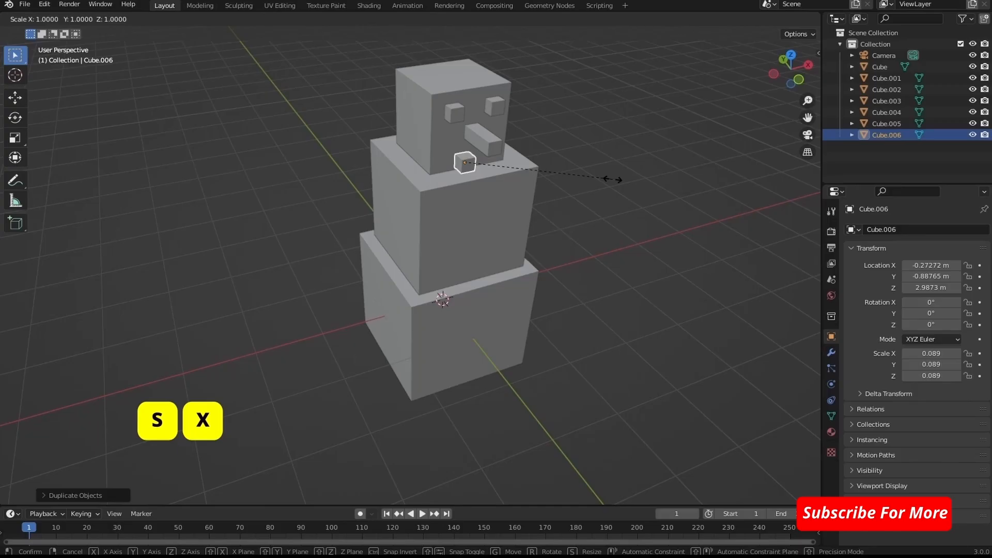
key("x")
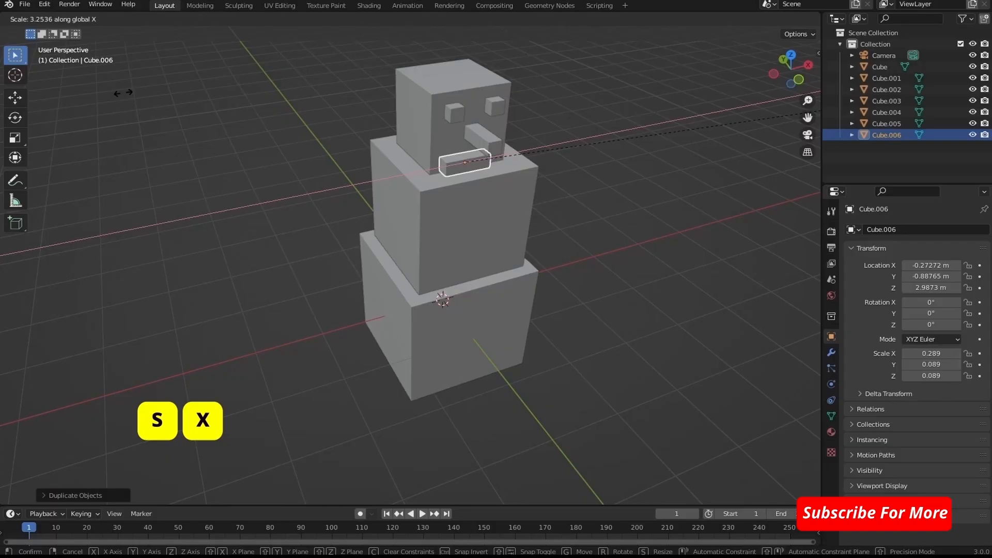
left_click(124, 95)
middle_click_drag(484, 201, 614, 203)
key("g")
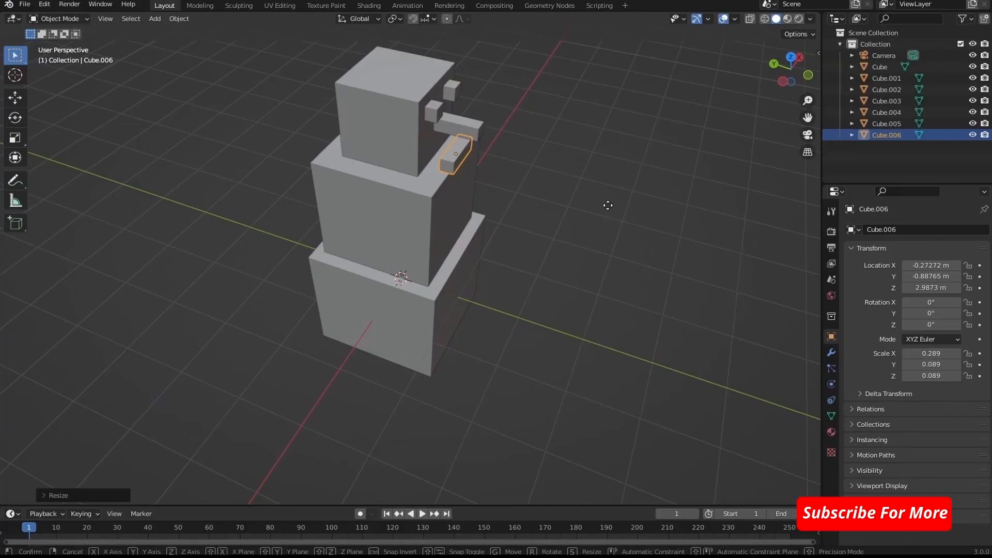
left_click(610, 204)
key("ctrl+z")
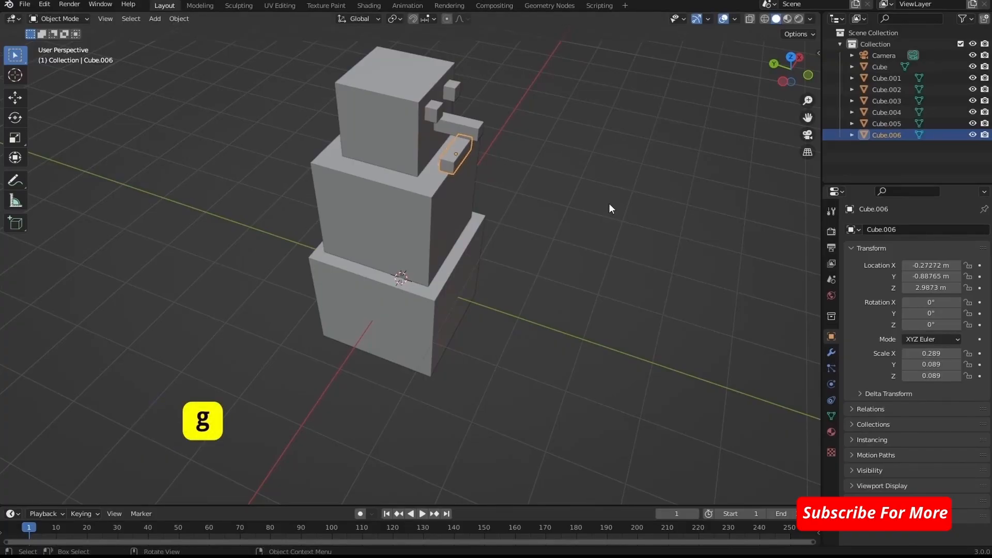
- Move the mouth bar centrally beneath the nose, at about X 0 m, Y -0.67 m, Z 2.91 m
key("g")
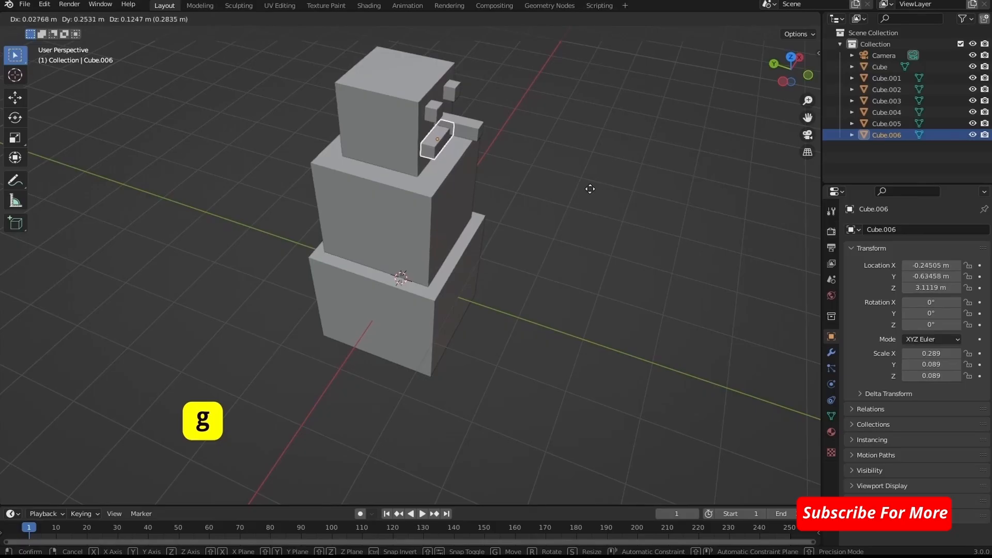
left_click(591, 188)
middle_click_drag(591, 188, 558, 145)
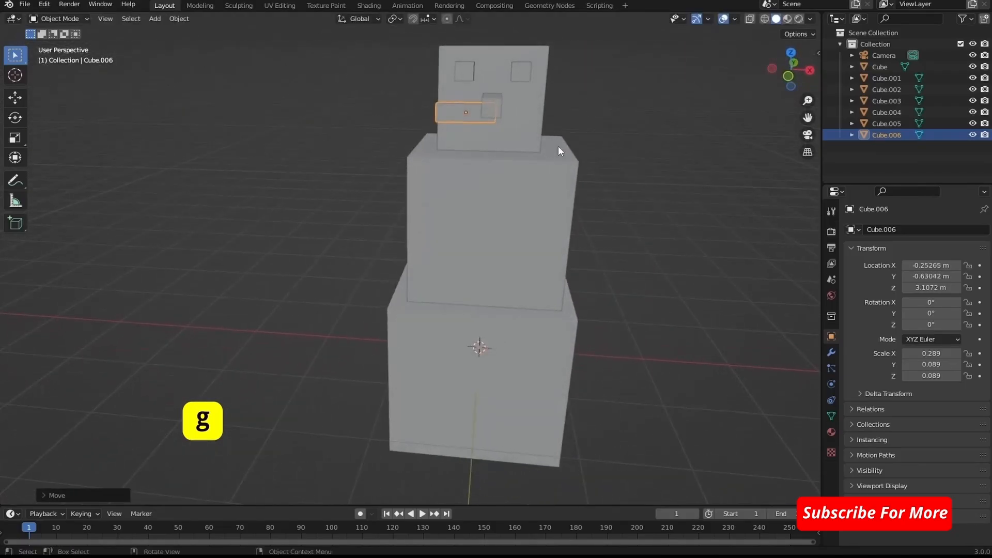
key("g")
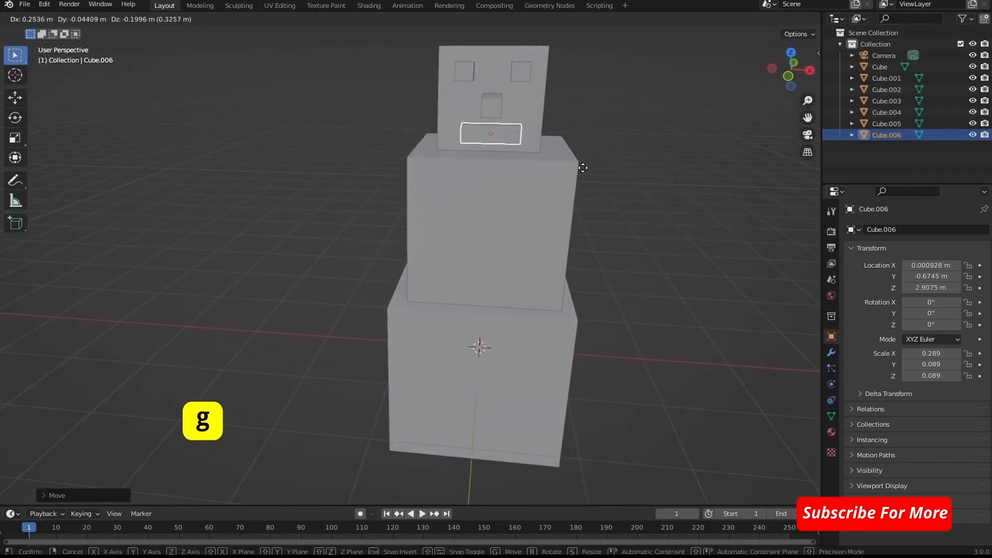
left_click(582, 167)
- Set the mouth bar against the face at about Y -0.58 m, Z 2.93 m, and clear the selection
middle_click_drag(646, 178, 682, 169)
key("g")
left_click(552, 187)
scroll(677, 166, "down", 5)
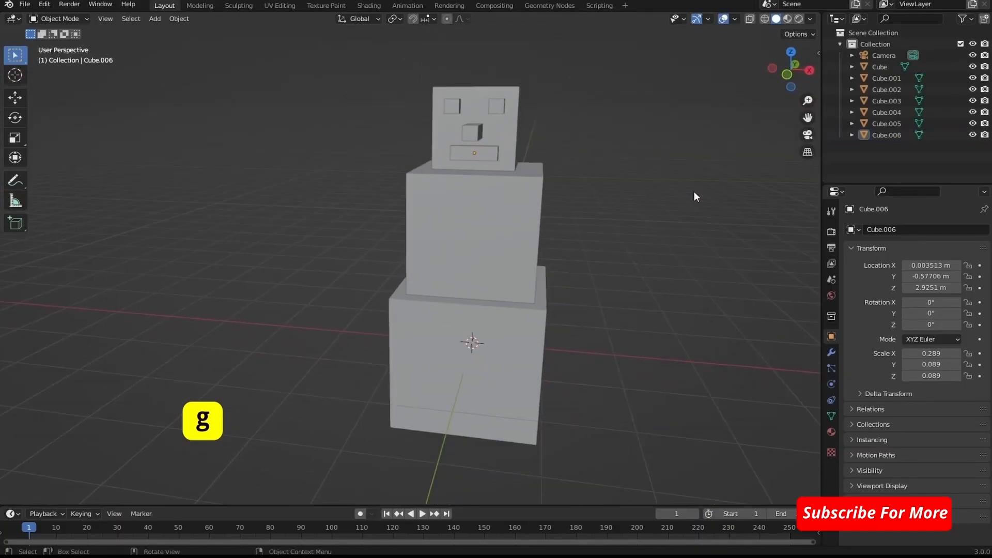
scroll(711, 195, "down", 3)
mouse_move(660, 230)
middle_mouse_down()
mouse_move(665, 215)
mouse_move(663, 236)
mouse_move(671, 220)
mouse_move(647, 226)
mouse_move(651, 237)
mouse_move(644, 222)
mouse_move(662, 221)
mouse_move(653, 221)
middle_mouse_up()
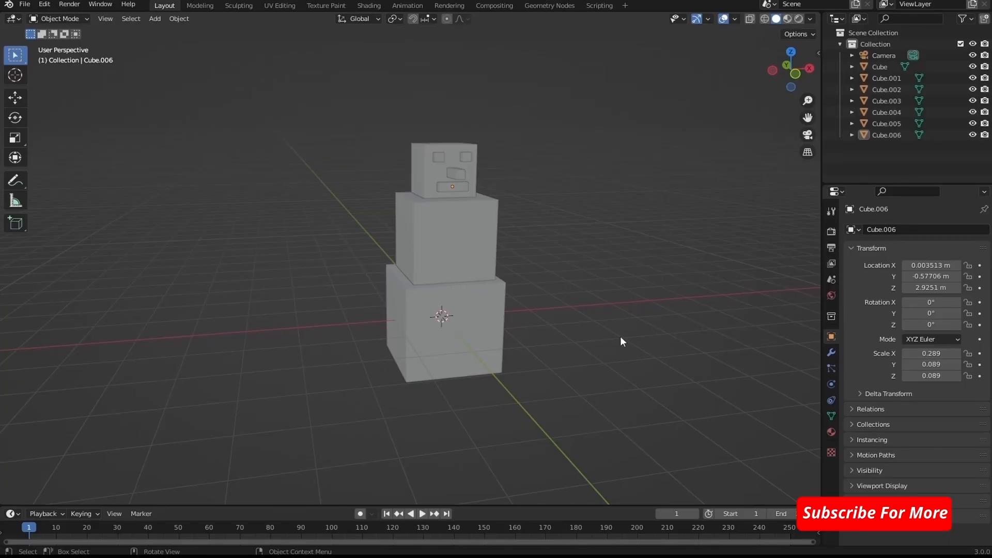
- Select the snowman's base, middle body, head, both eyes, nose and mouth in turn to match each part with its object name
left_click(484, 322)
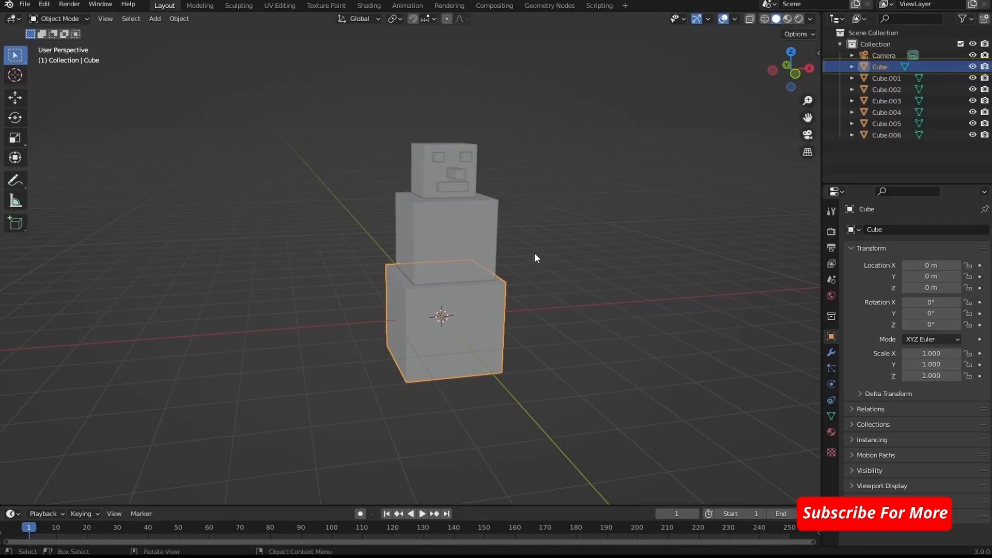
left_click(446, 236)
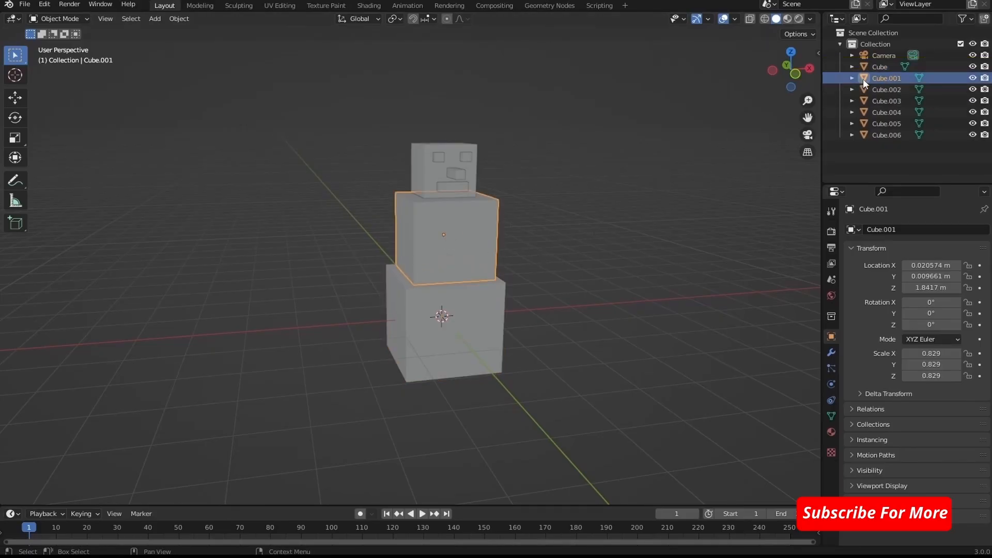
left_click(424, 181)
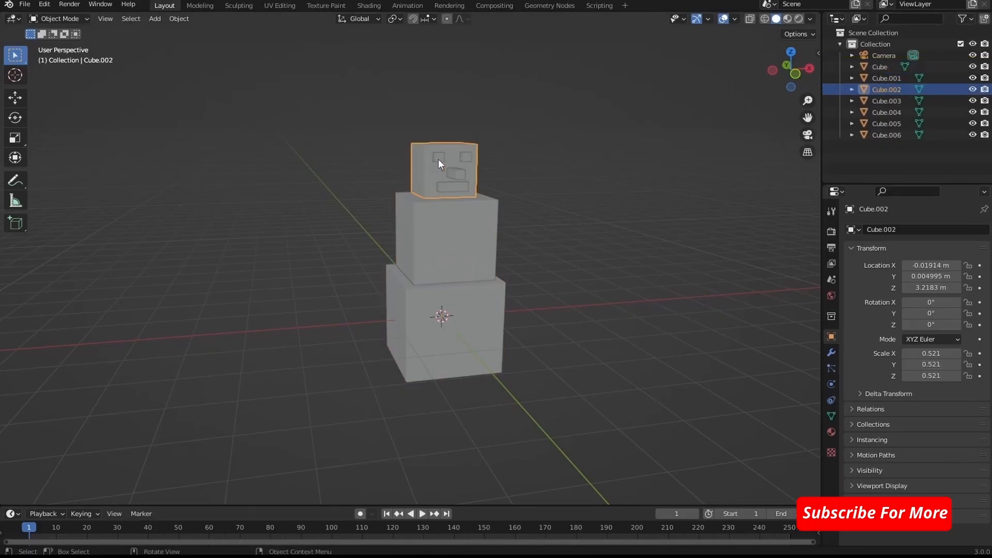
left_click(438, 159)
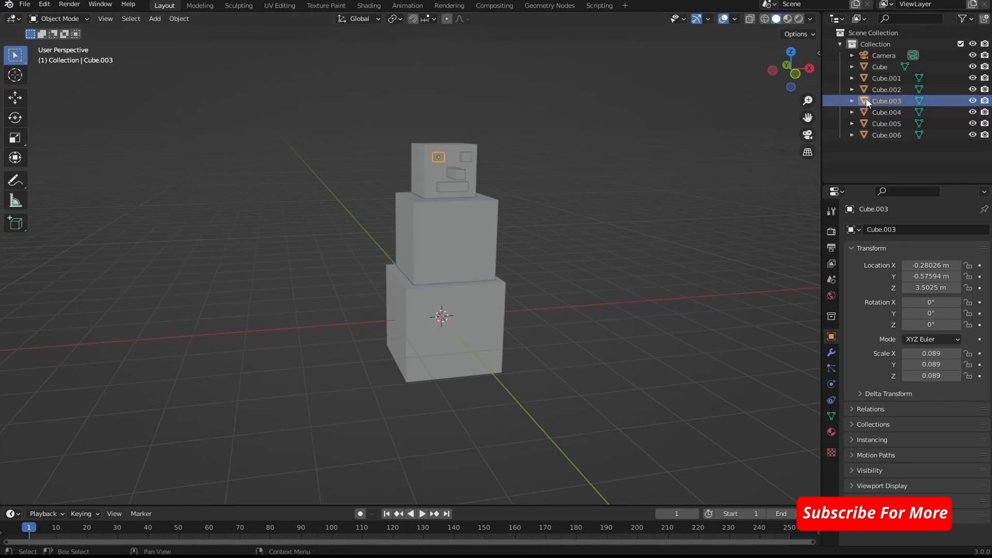
left_click(467, 155)
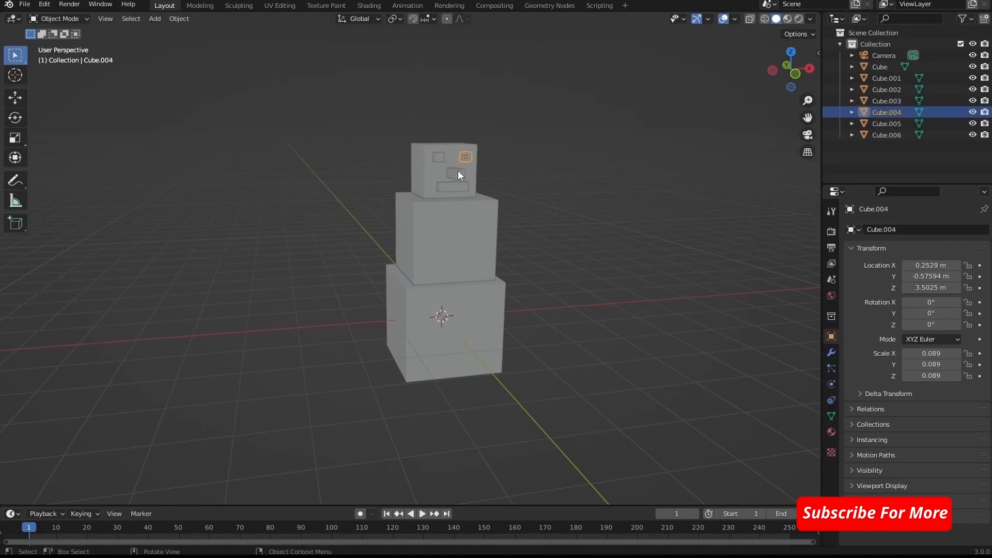
left_click(456, 172)
left_click(452, 187)
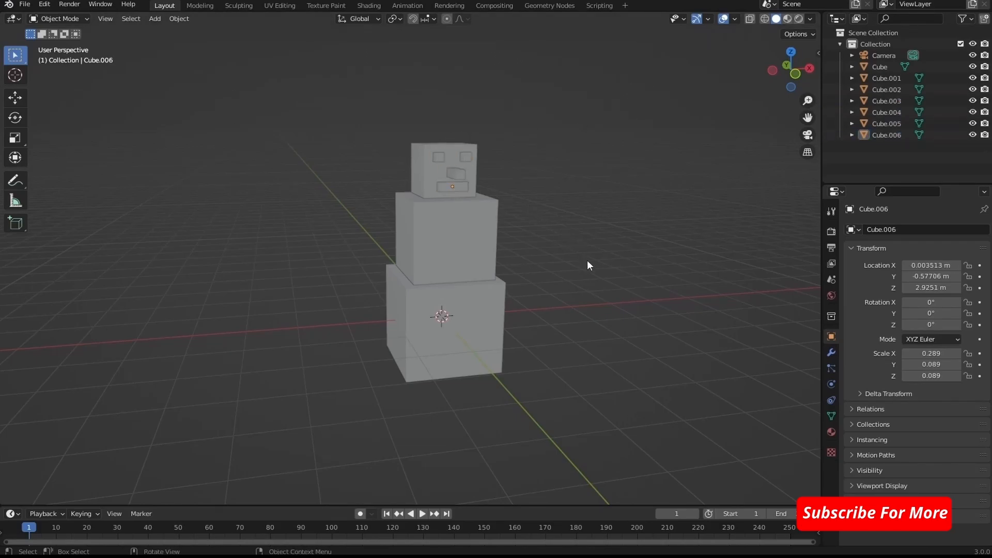
- Switch the viewport shading to Material Preview and show the material properties of the active eye cube
middle_click_drag(587, 259, 620, 252)
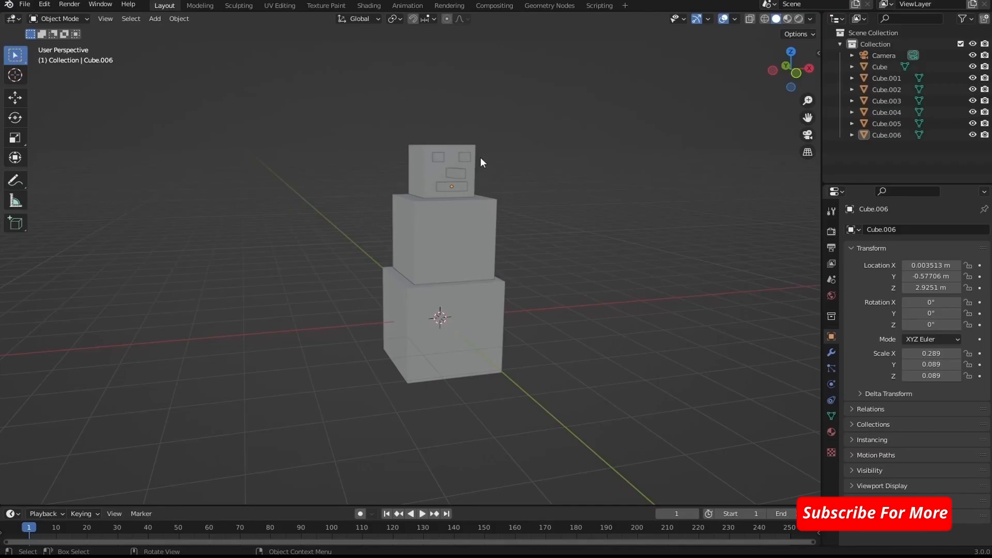
left_click(787, 21)
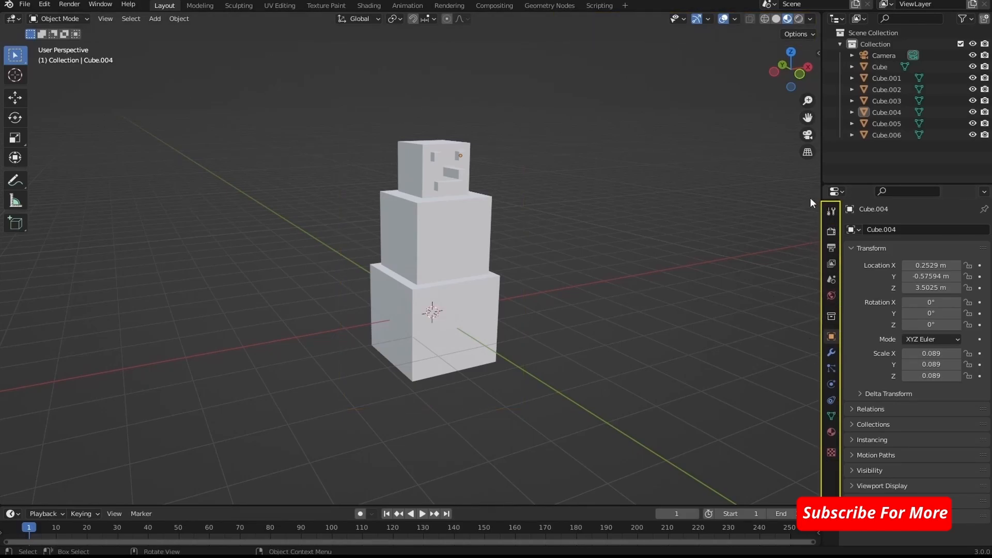
left_click(831, 434)
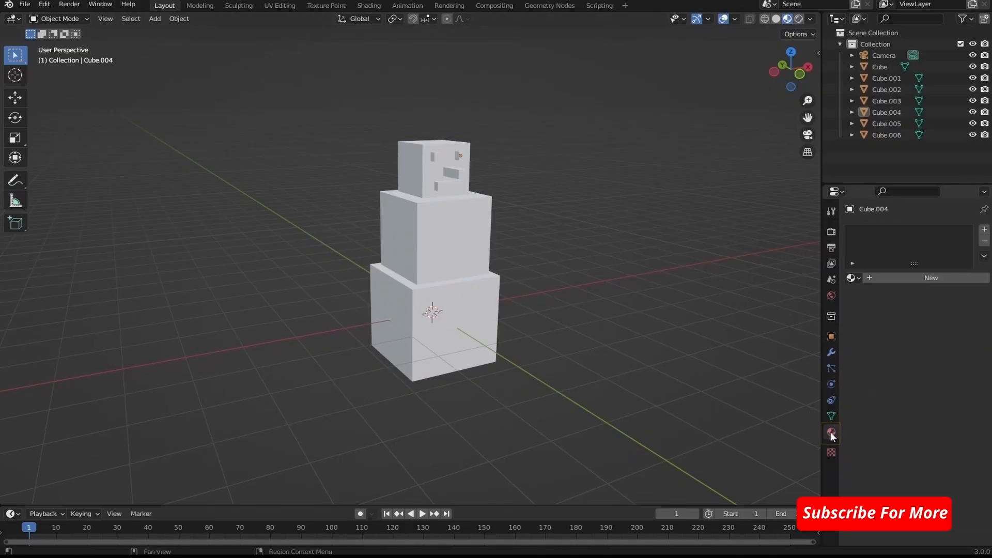
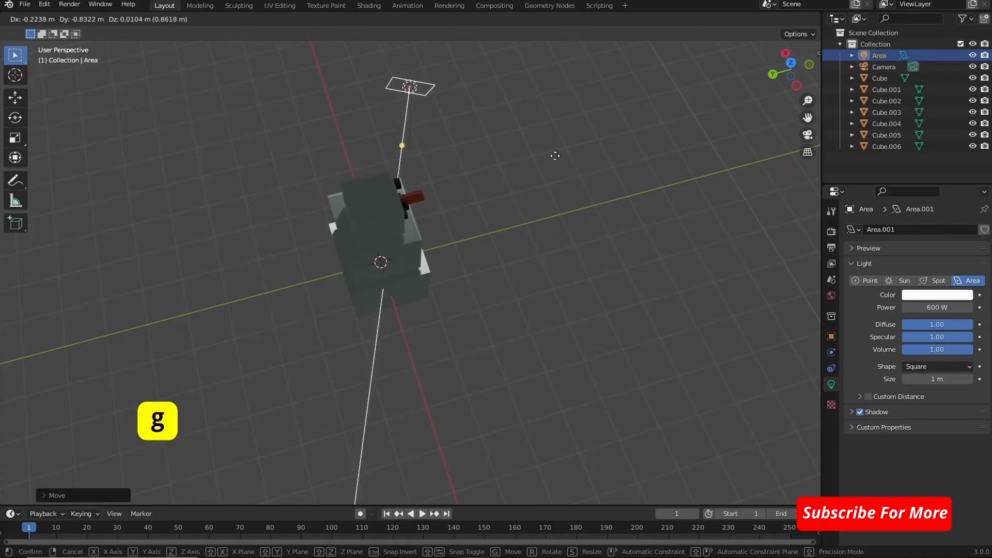
- Place the area light in front of the snowman's face and scale it up to roughly twice its size
left_click(555, 155)
middle_click_drag(567, 146, 448, 64)
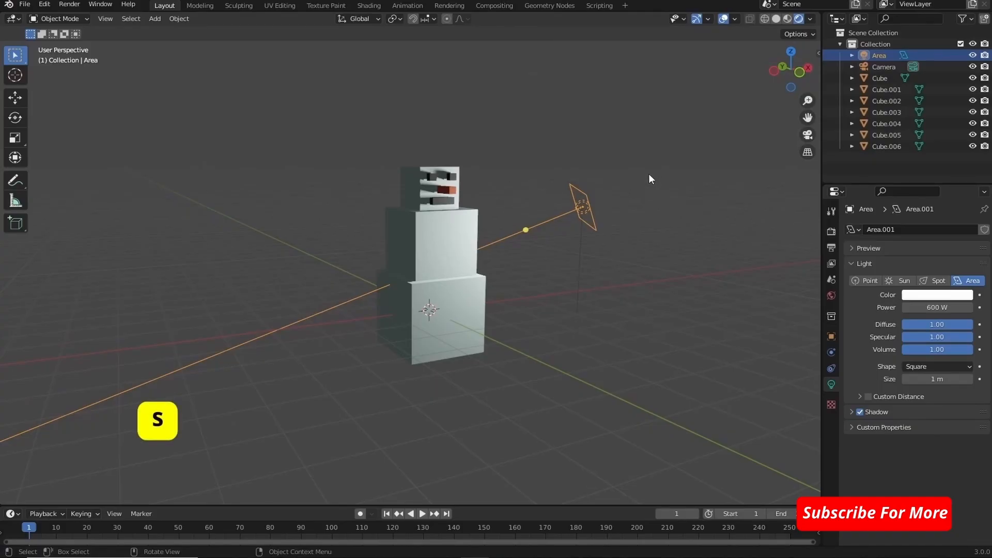
key("s")
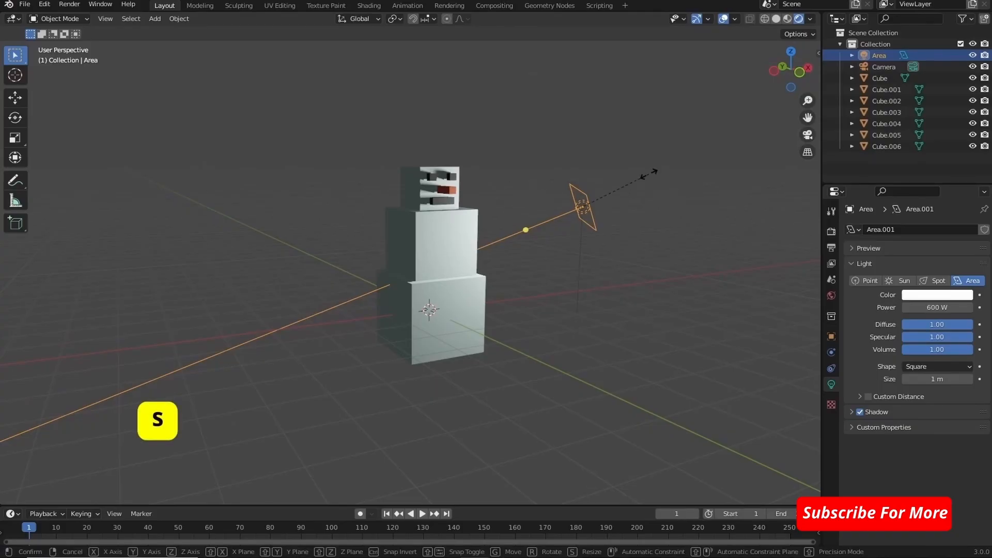
left_click(603, 57)
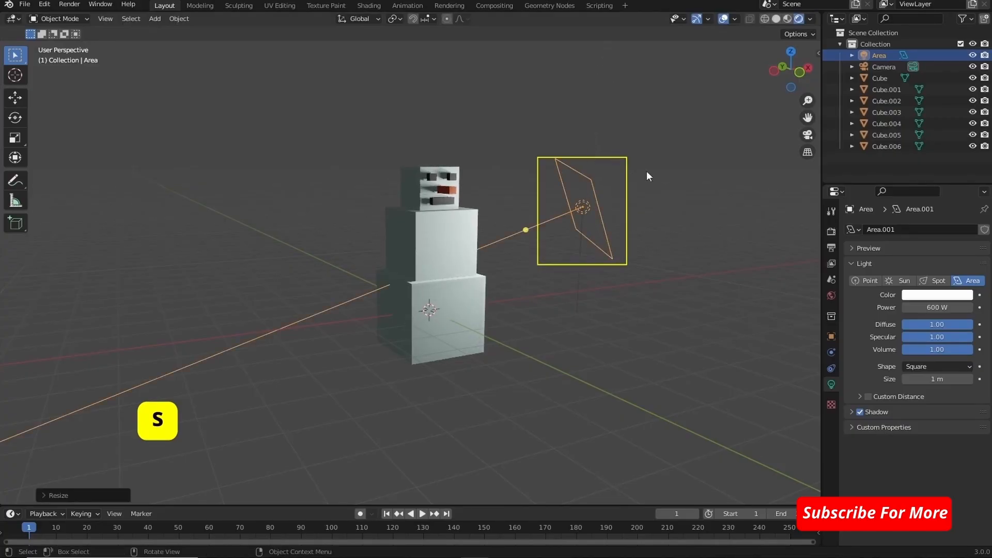
mouse_move(647, 171)
middle_mouse_down()
mouse_move(538, 159)
mouse_move(504, 203)
mouse_move(533, 223)
mouse_move(565, 220)
mouse_move(616, 186)
mouse_move(631, 171)
mouse_move(625, 162)
mouse_move(609, 186)
mouse_move(633, 169)
middle_mouse_up()
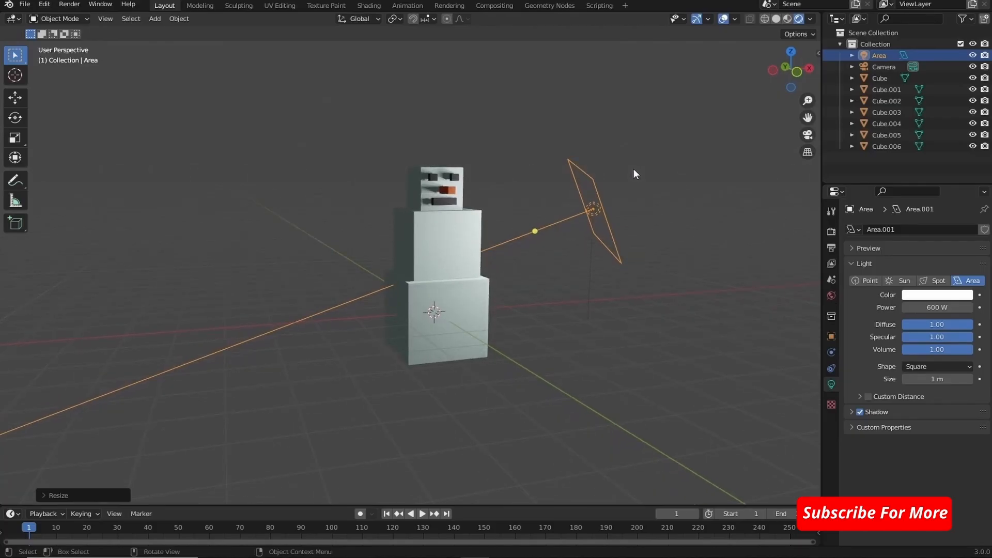
- Look through the scene camera and enable view navigation within the camera view
left_click(867, 68)
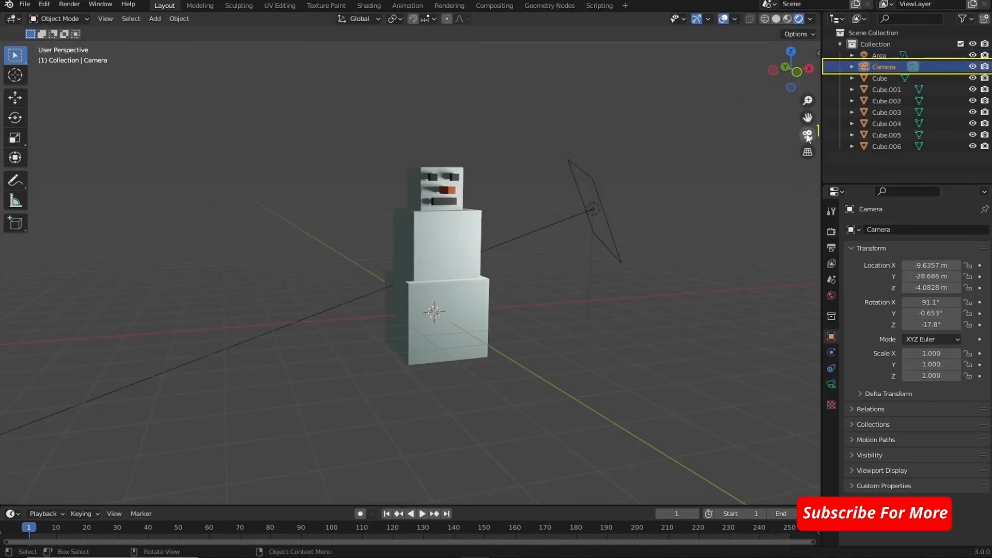
left_click(807, 135)
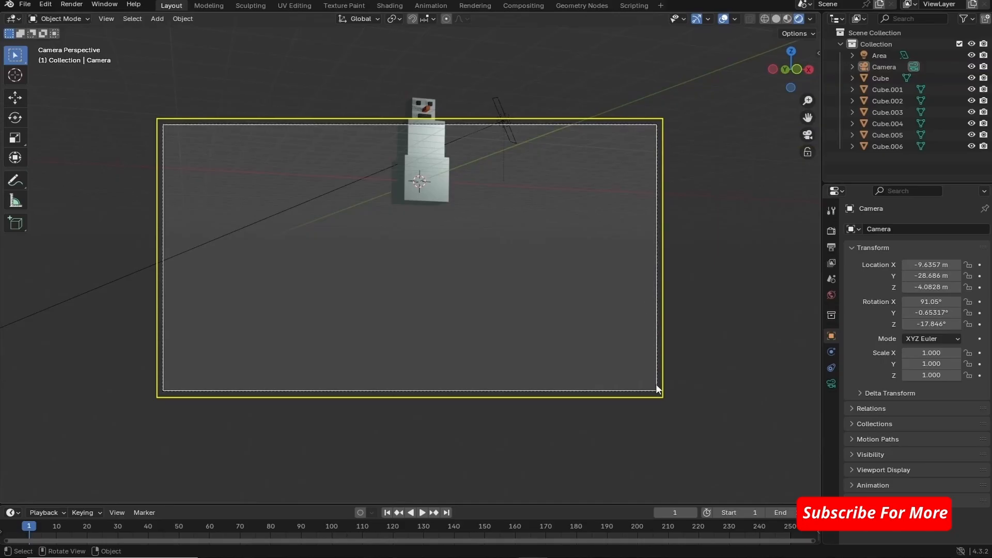
left_click(381, 380)
left_click(163, 352)
left_click(207, 188)
left_click(166, 158)
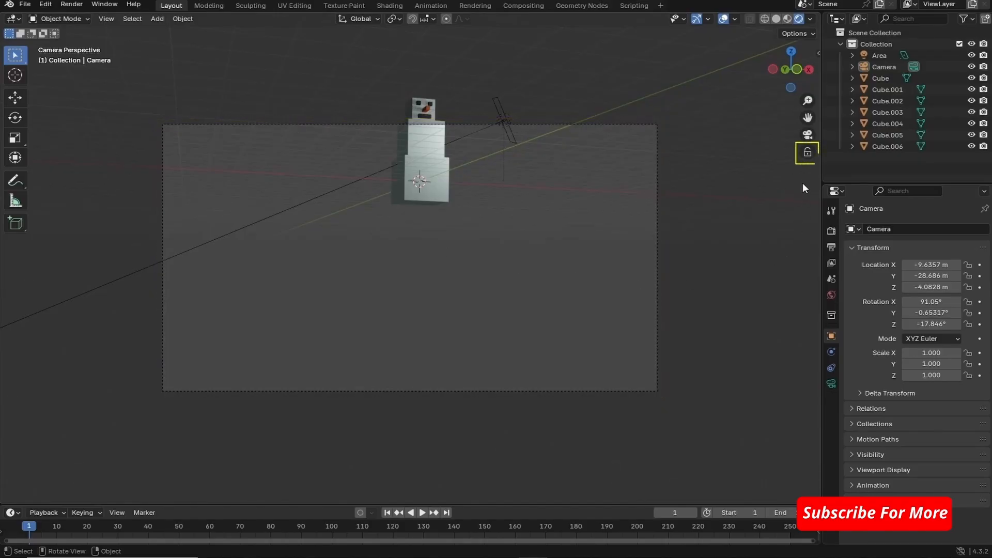
left_click(808, 153)
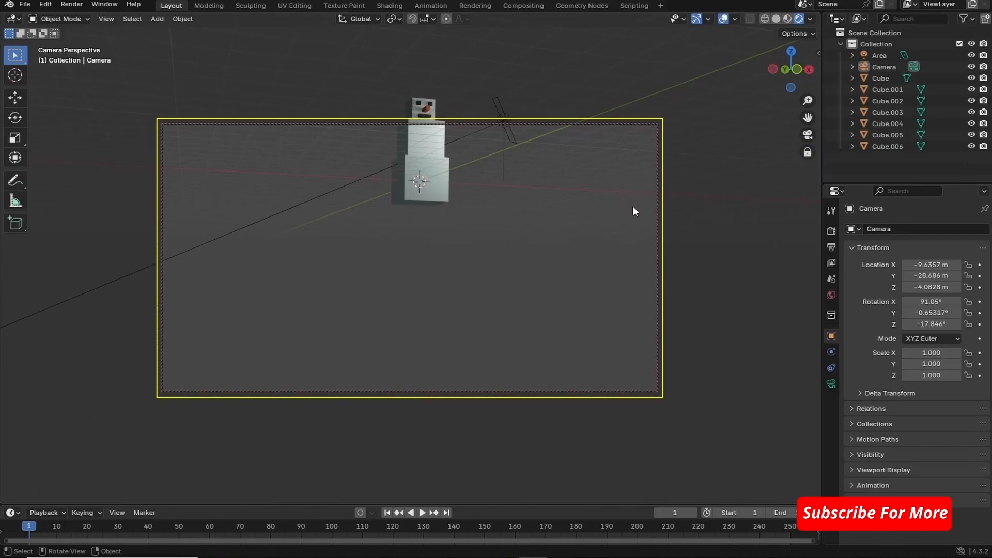
- Move the camera until the whole snowman sits inside the frame, and bring it closer along the camera's local Z axis
left_click(657, 209)
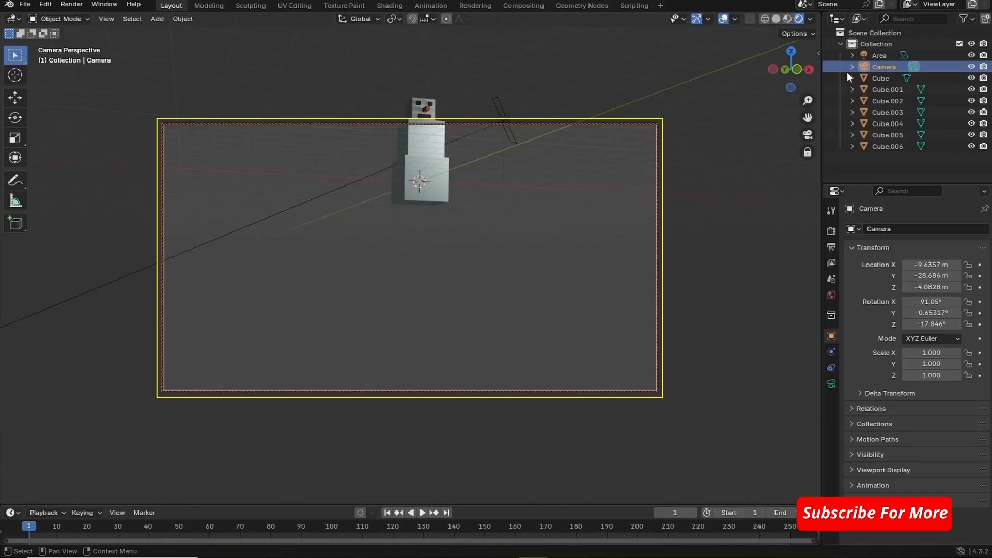
key("g")
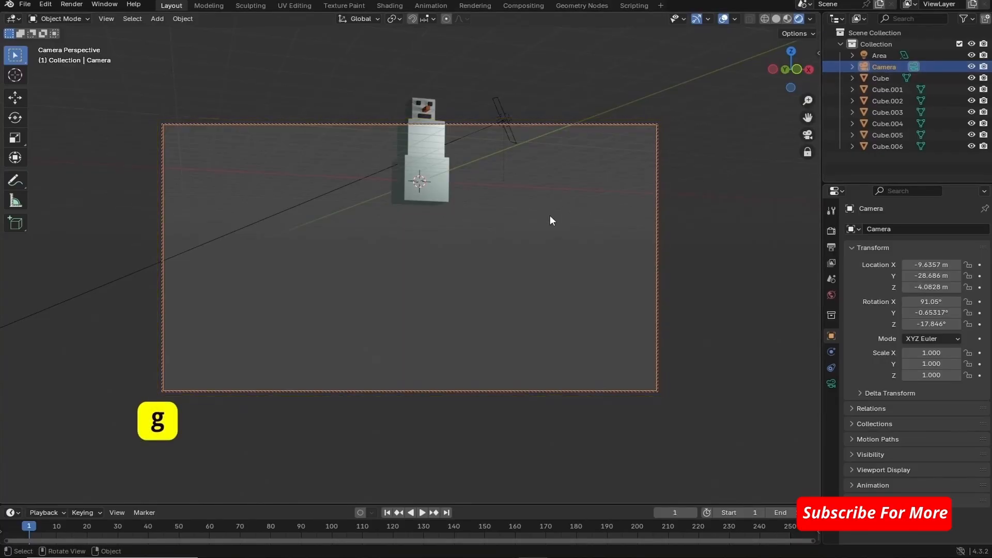
key("g")
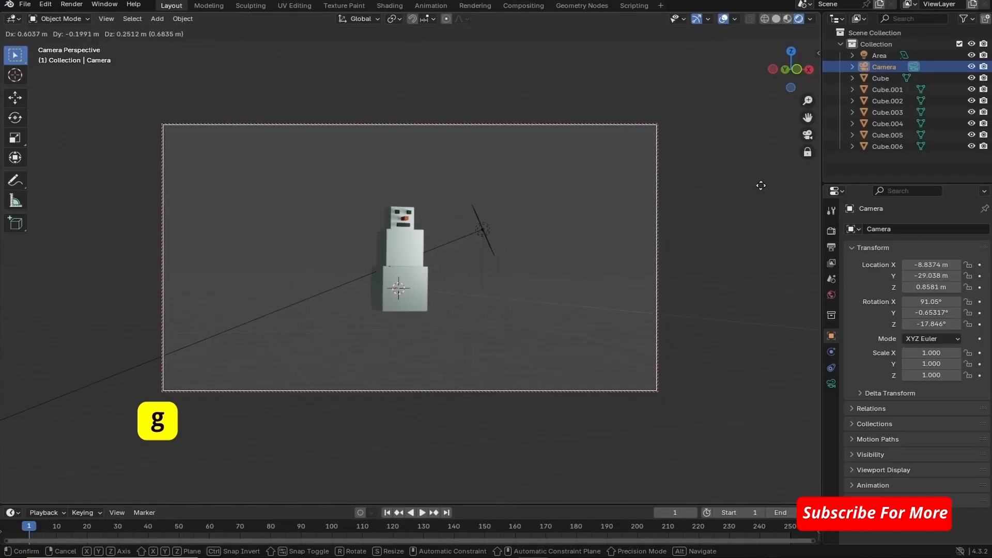
key("z")
key("z")
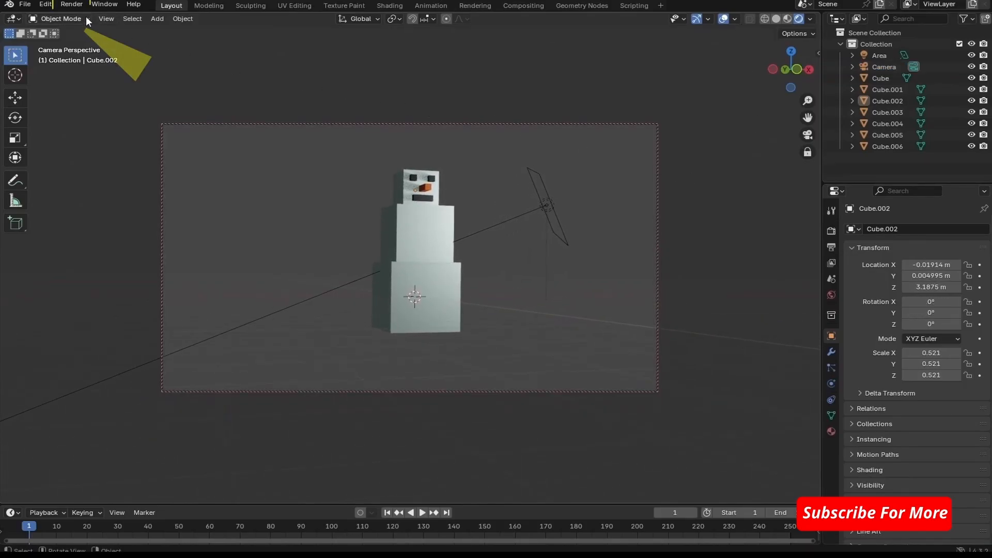
- Render the image from the camera, examine the whole result and close the render window
left_click(72, 5)
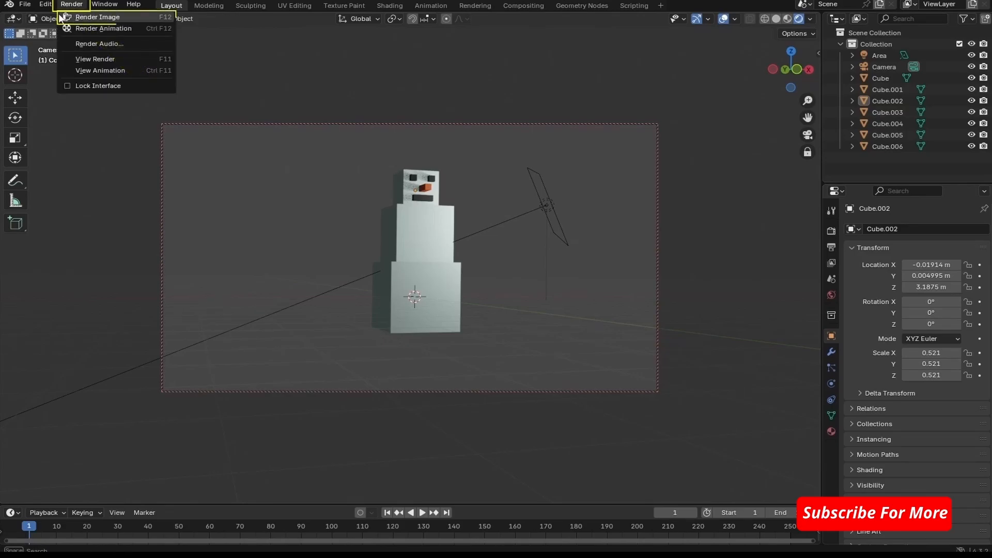
left_click(69, 17)
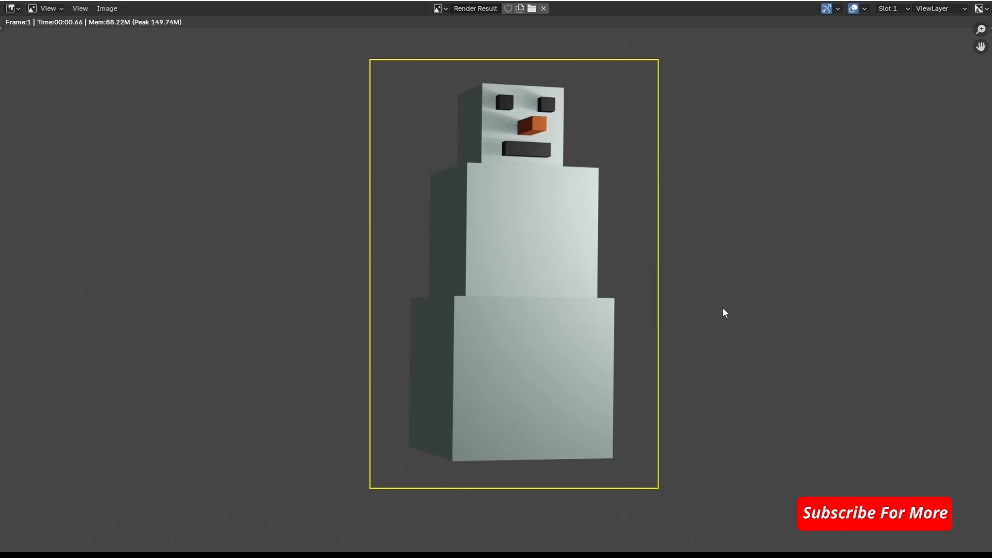
scroll(682, 304, "down", 2)
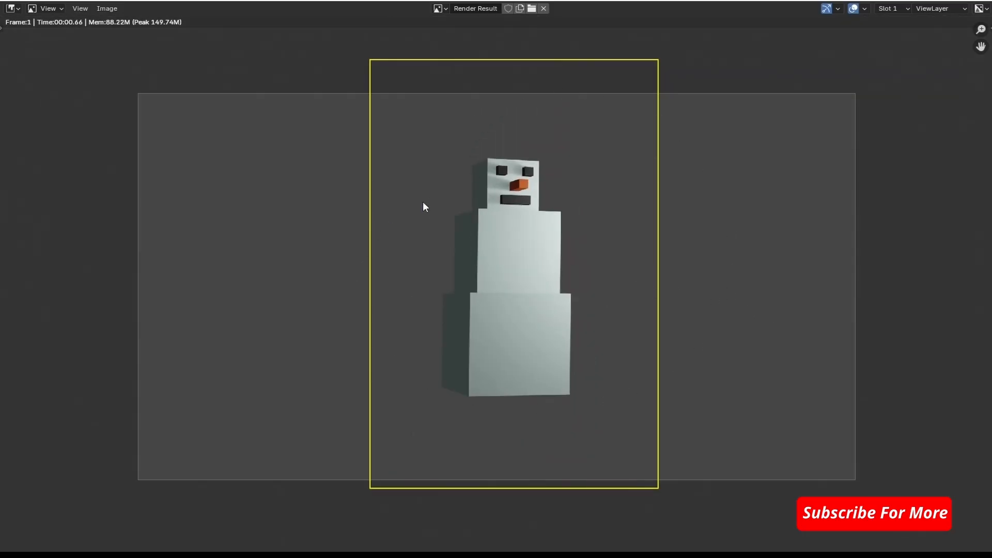
scroll(705, 194, "up", 2)
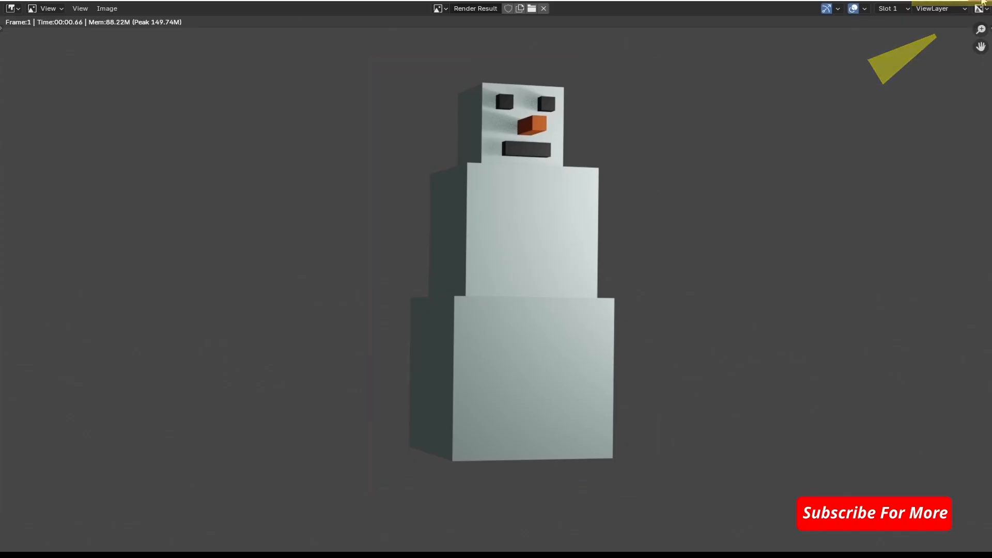
left_click(983, 2)
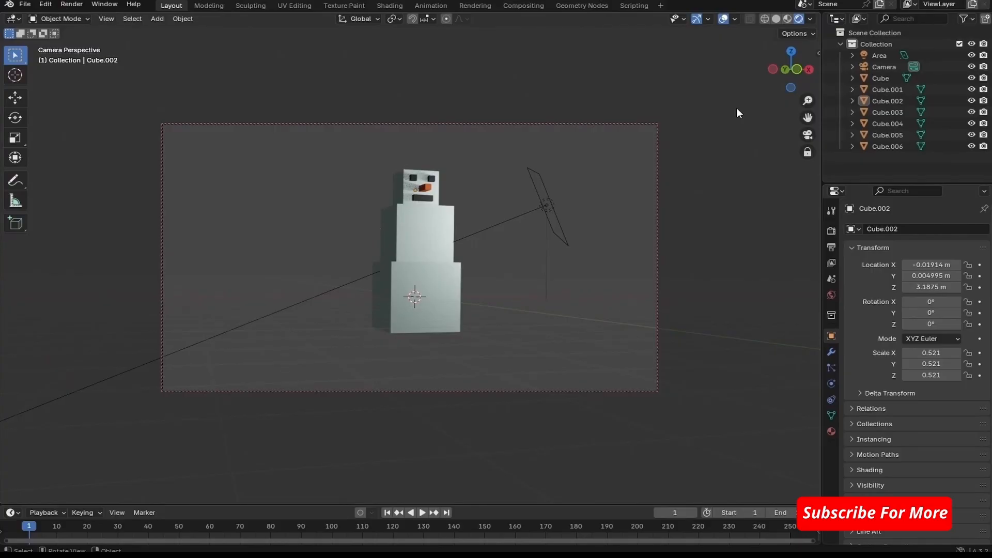
- Apply Shade Smooth to all seven snowman cubes together in Solid viewport shading
left_click(776, 19)
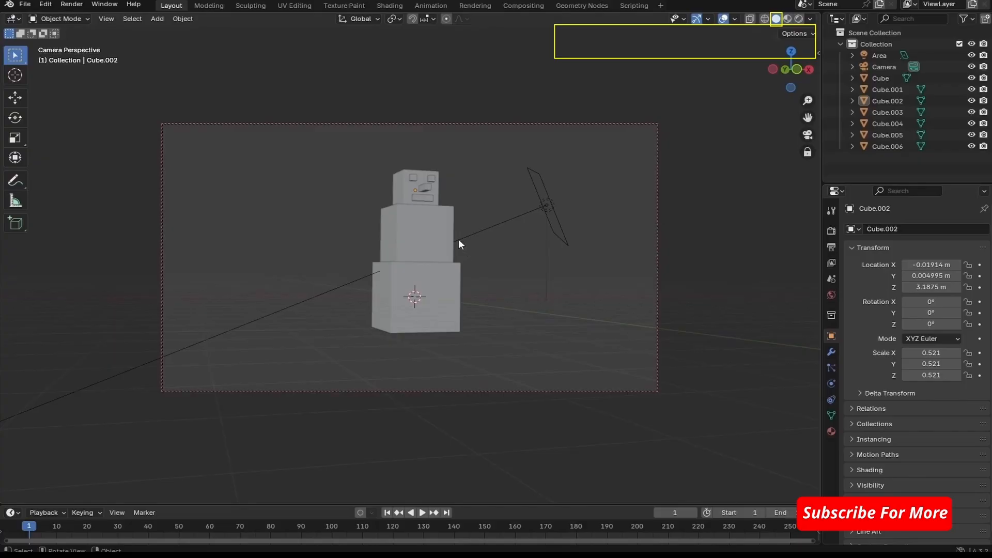
left_click(394, 290)
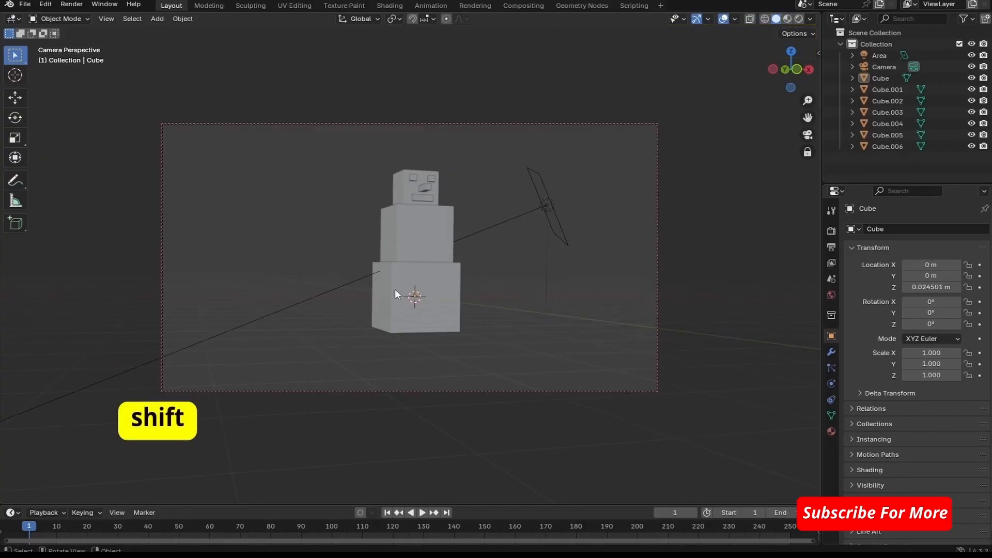
left_click(394, 290, "shift")
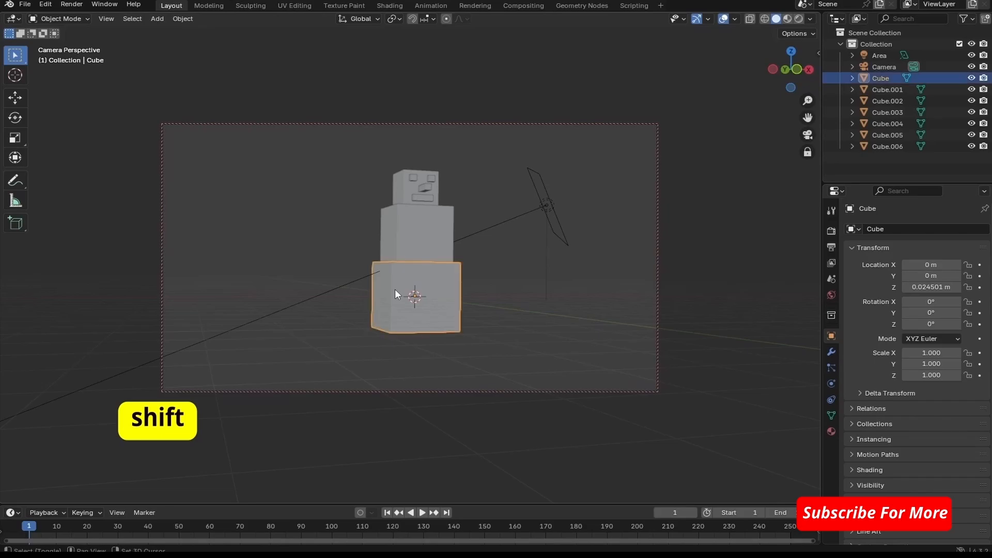
left_click(407, 244, "shift")
left_click(408, 195, "shift")
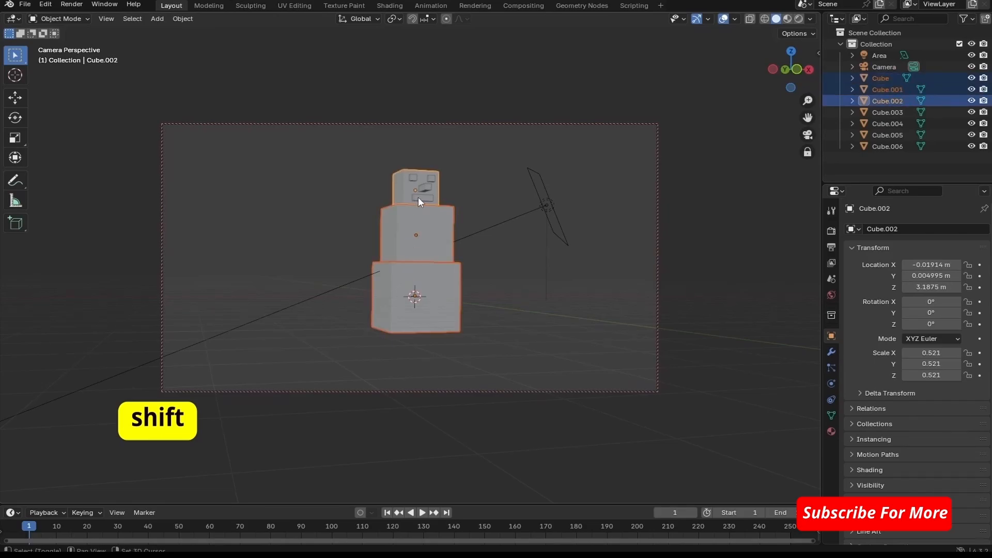
left_click(426, 192, "shift")
left_click(431, 180, "shift")
left_click(423, 185, "shift")
left_click(414, 176, "shift")
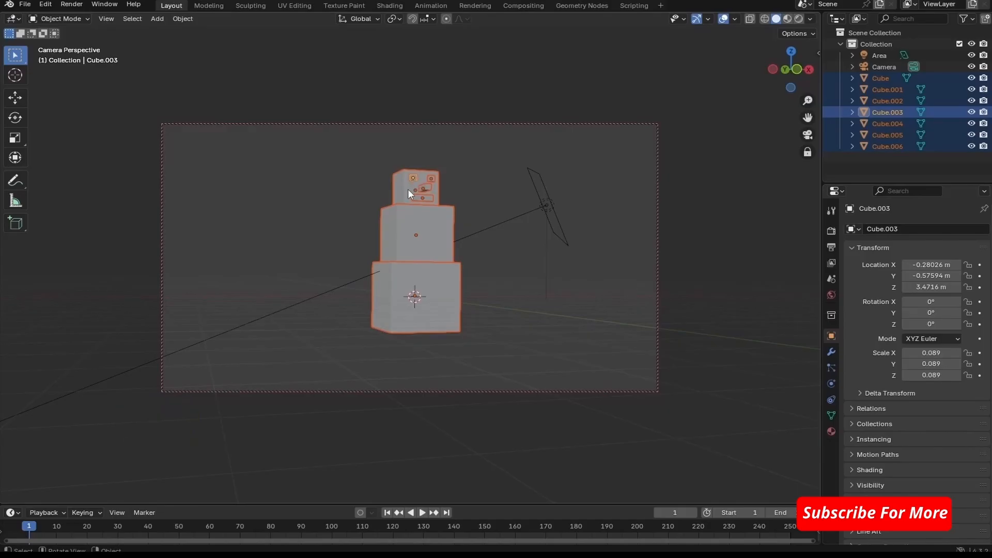
right_click(408, 190)
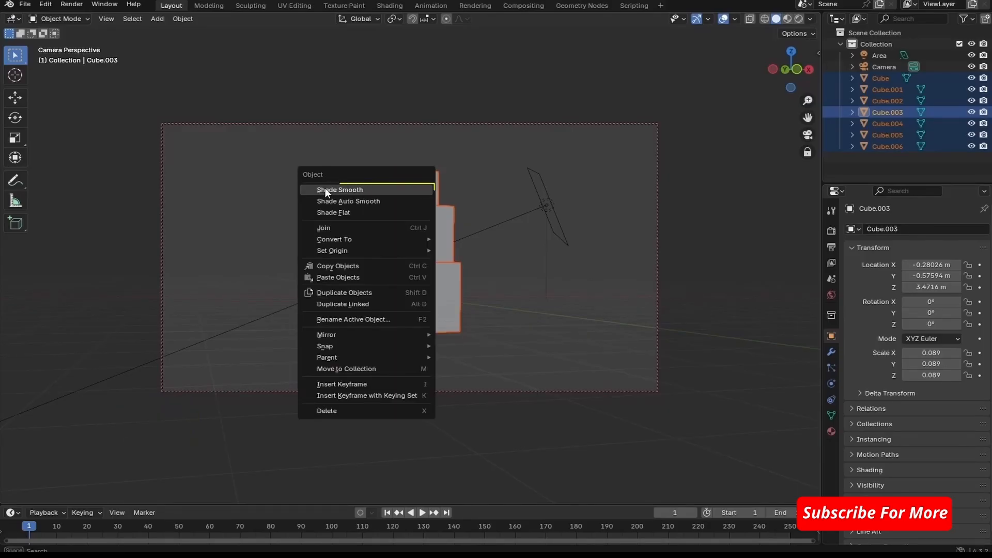
left_click(384, 190)
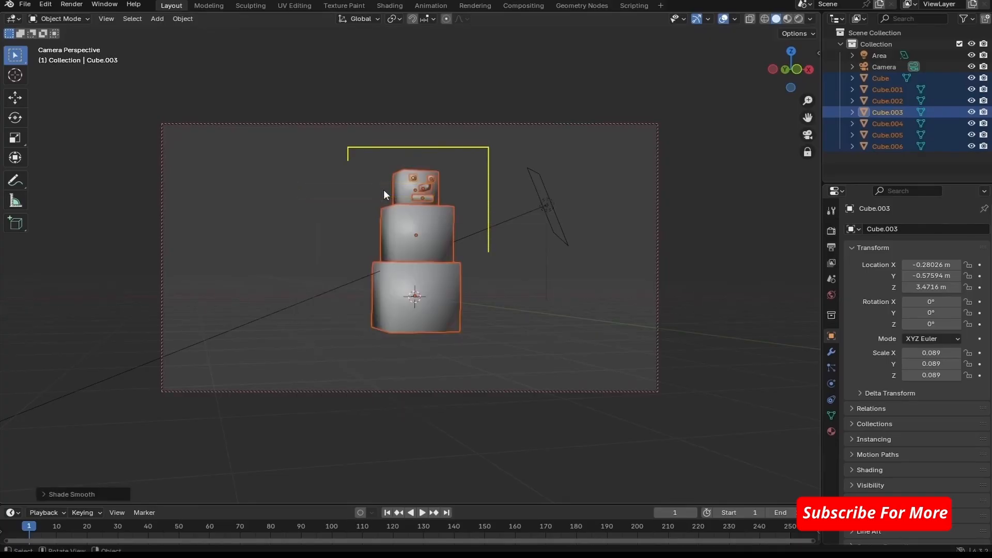
- Set the viewport to Rendered shading and render the smooth-shaded snowman from a slightly higher camera angle
middle_click_drag(469, 187, 512, 172)
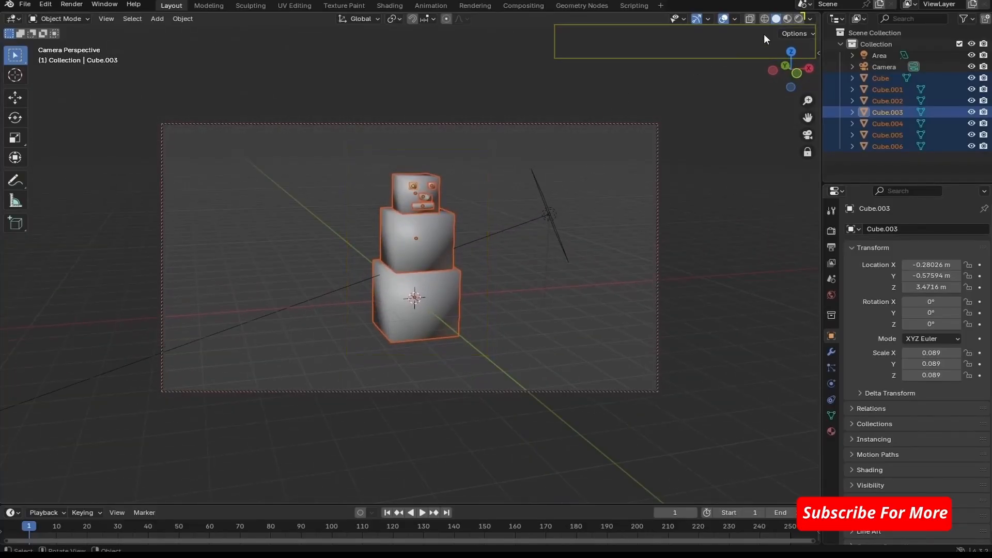
left_click(799, 20)
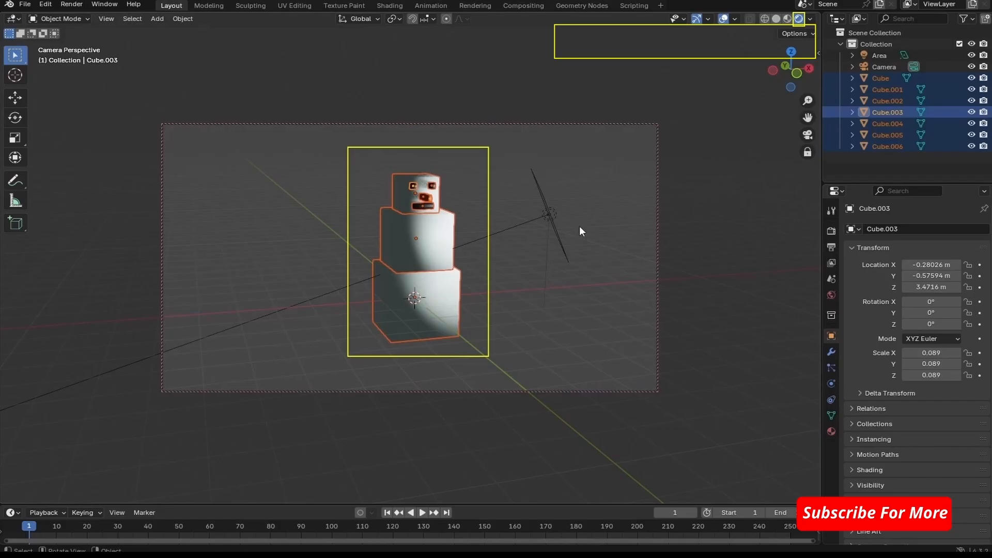
left_click(682, 220)
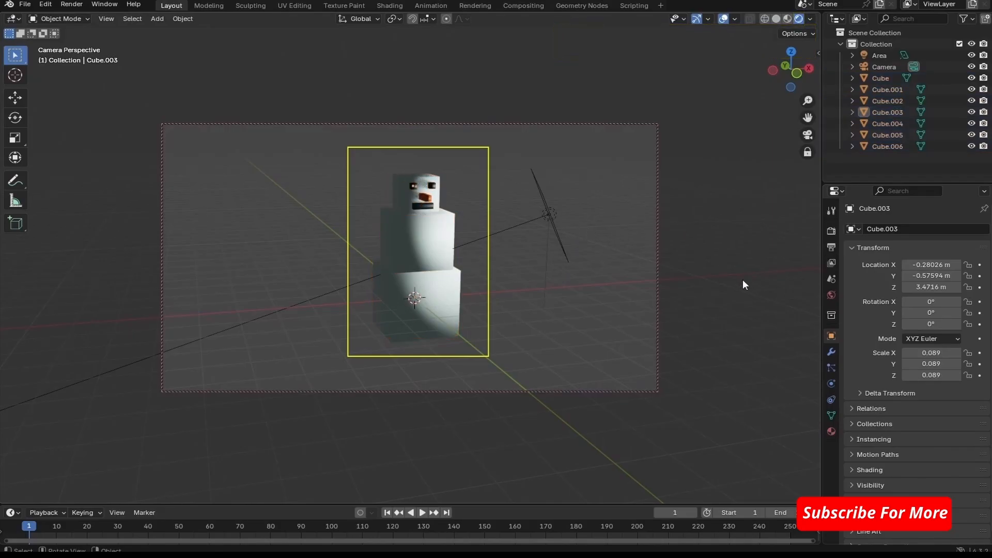
left_click(71, 4)
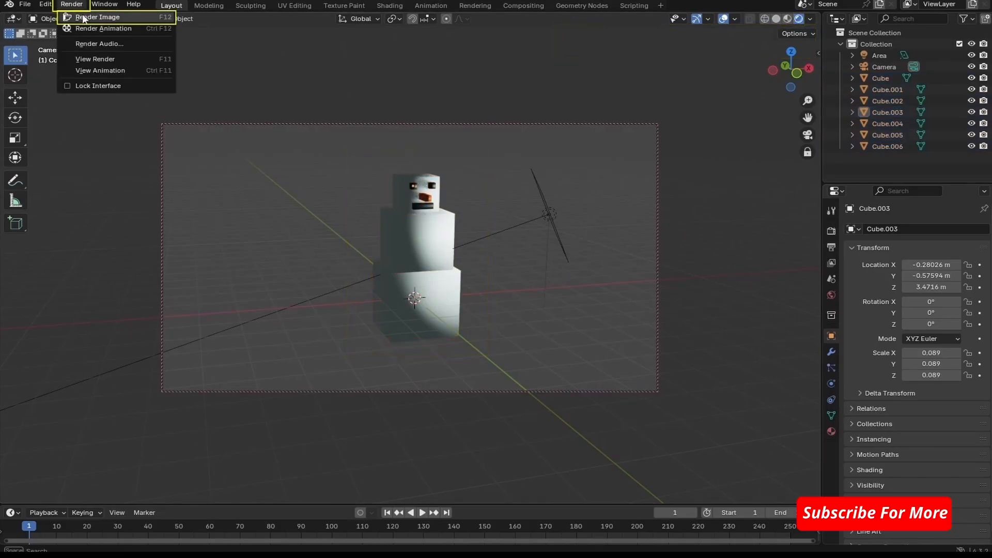
left_click(83, 17)
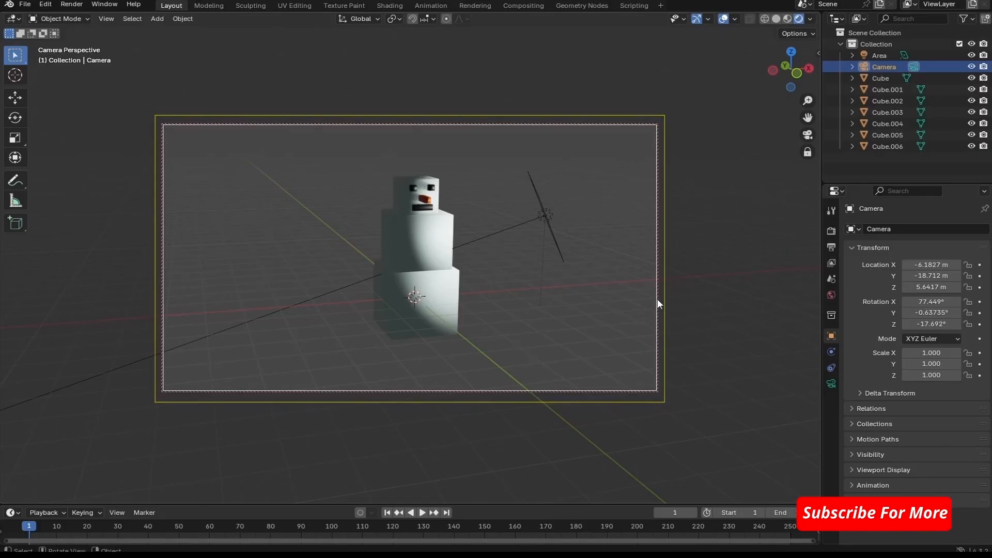
- Reframe the camera at about X -8.16 m, Y -18.35 m, Z 3.52 m and render the image again
middle_click_drag(657, 299, 666, 291)
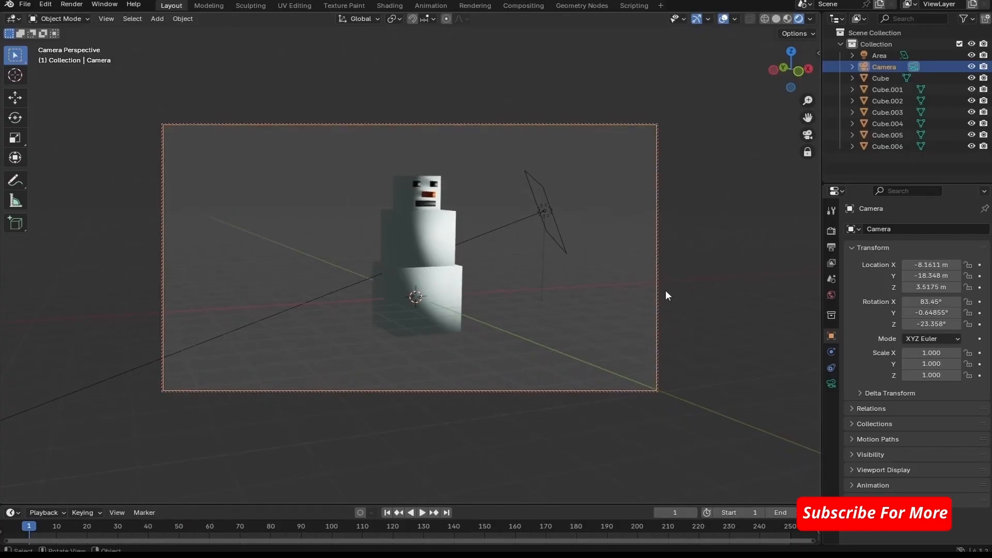
left_click(72, 5)
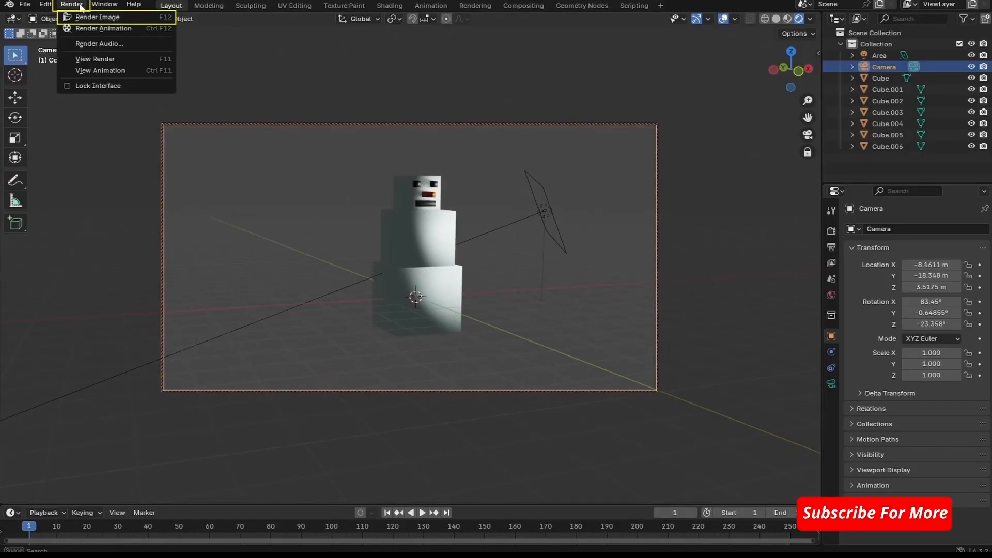
left_click(80, 17)
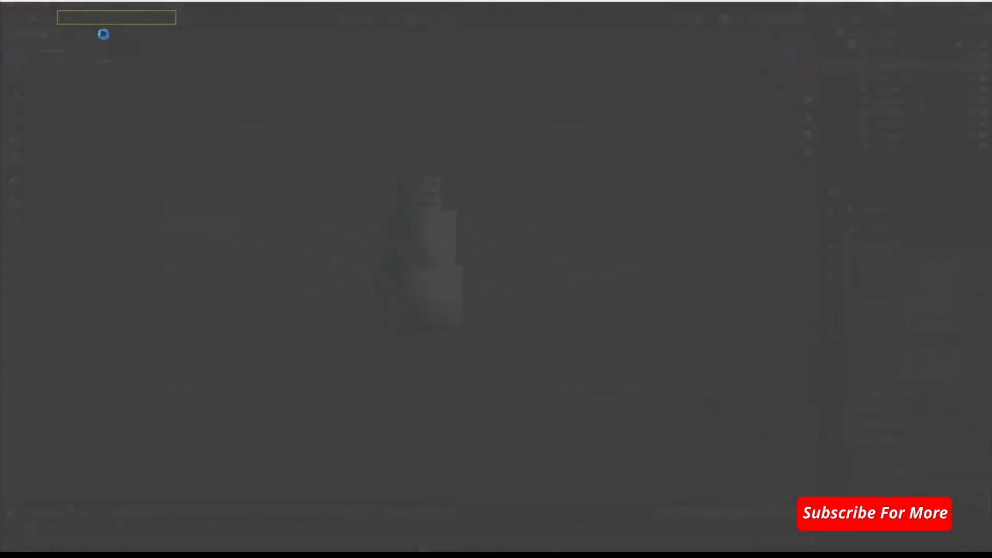
scroll(936, 147, "down", 1)
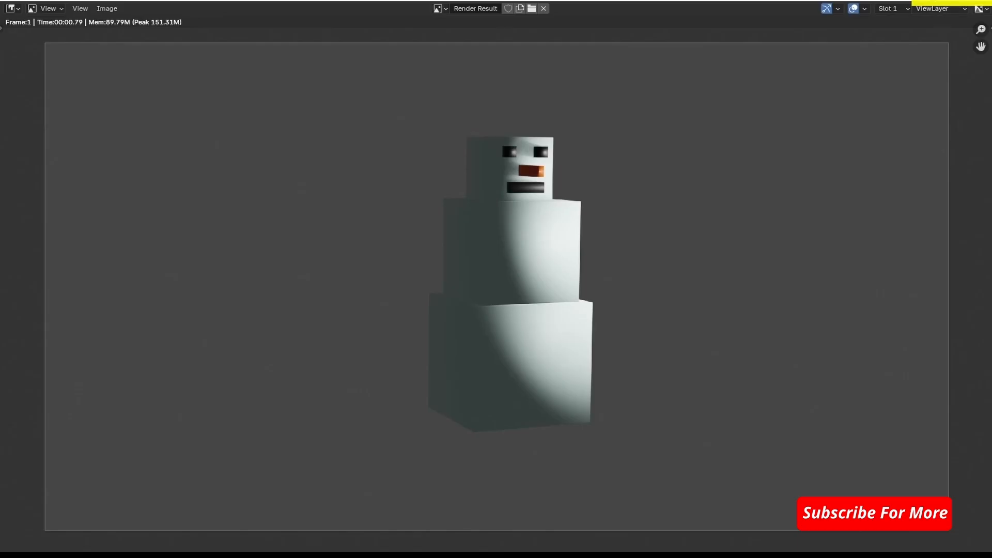
left_click(980, 1)
- Duplicate the snowman's mouth, place the copy at the middle cube's negative X side and stretch it to about 0.983 scale along X
left_click(448, 202)
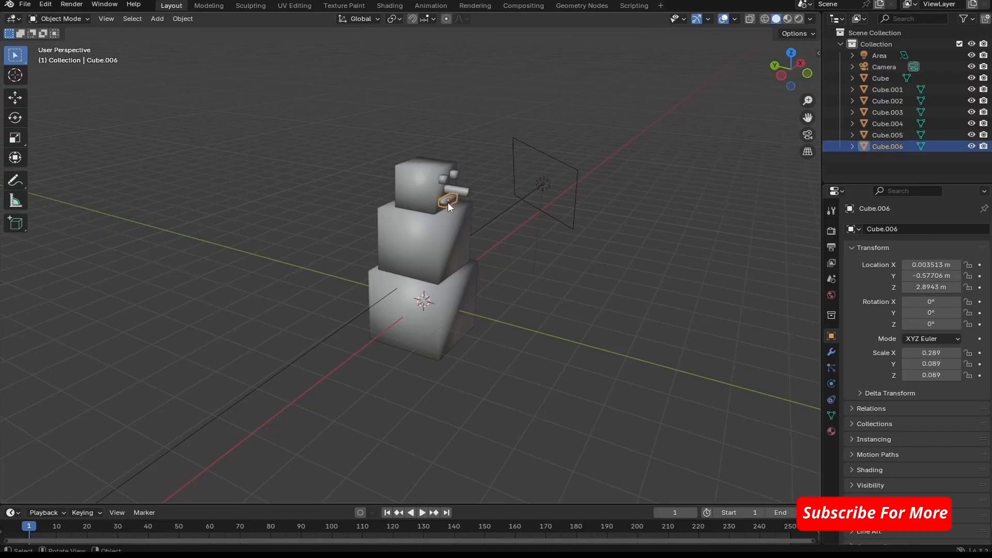
key("shift+d")
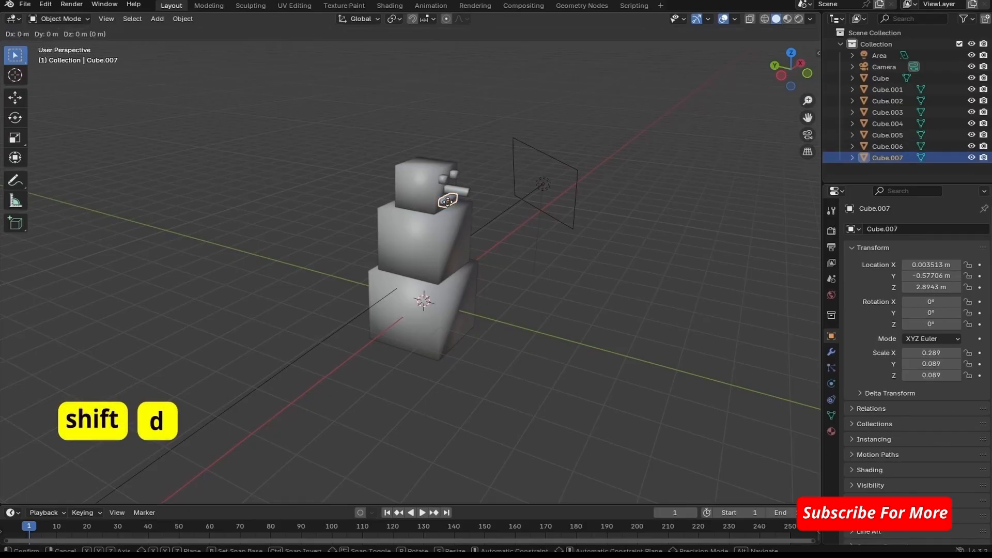
left_click(396, 238)
middle_click_drag(563, 268, 466, 267)
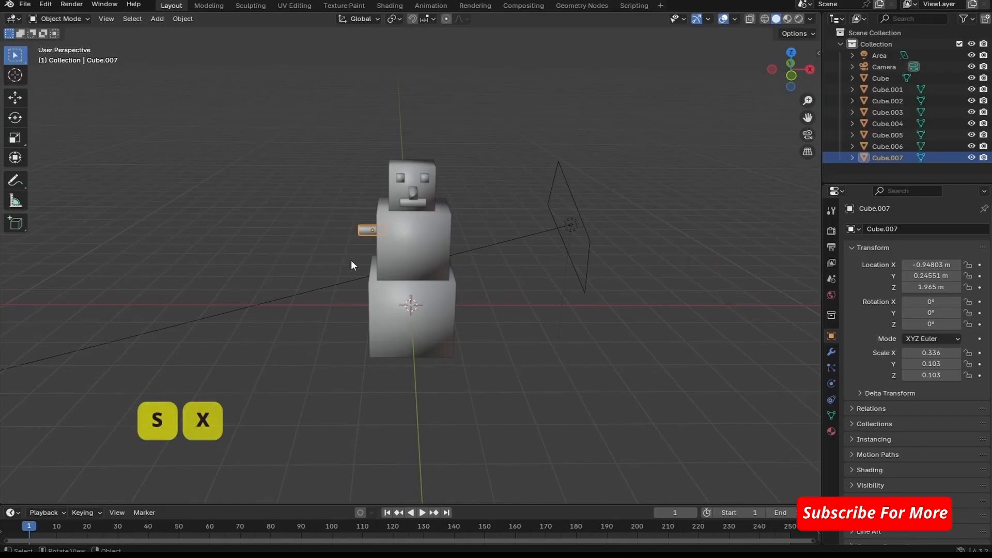
key("s")
key("x")
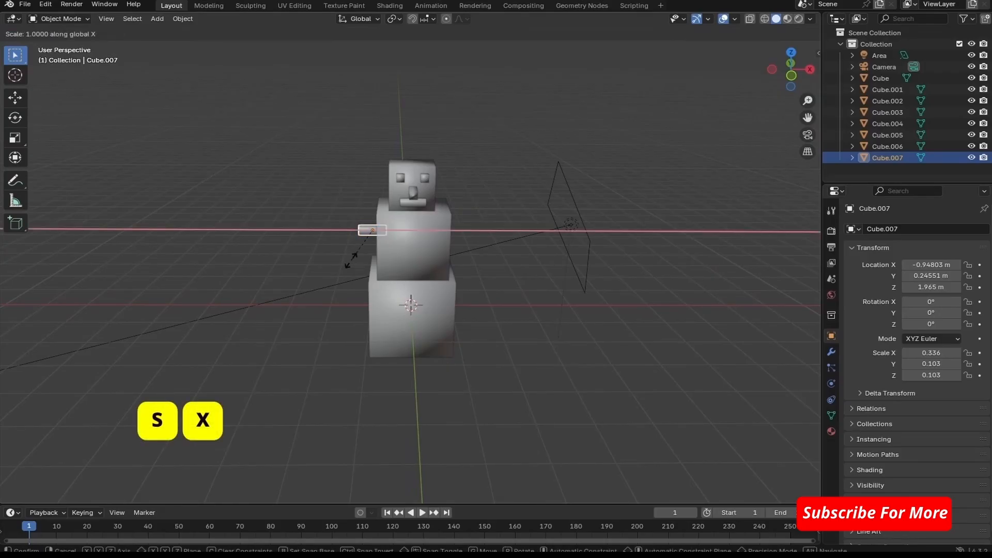
left_click(261, 251)
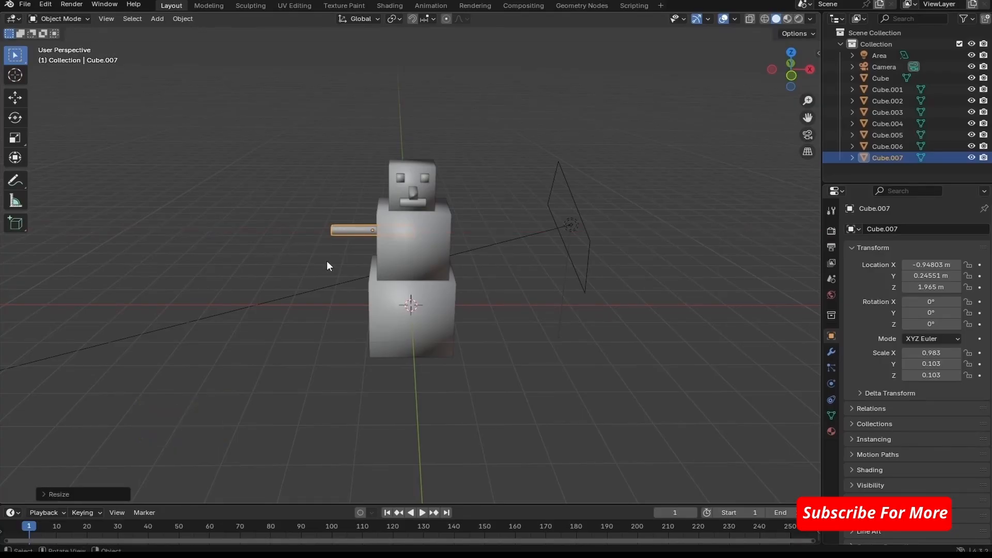
- Move the arm outward to about X -1.42 m and duplicate it onto the opposite side at about X 1.48 m, Z 1.98 m
key("shift+d")
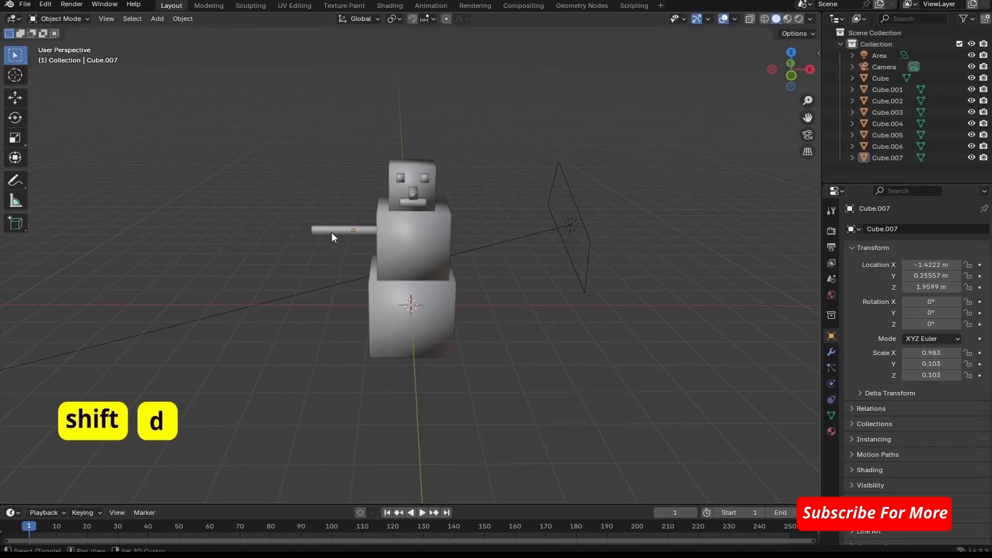
key("shift+d")
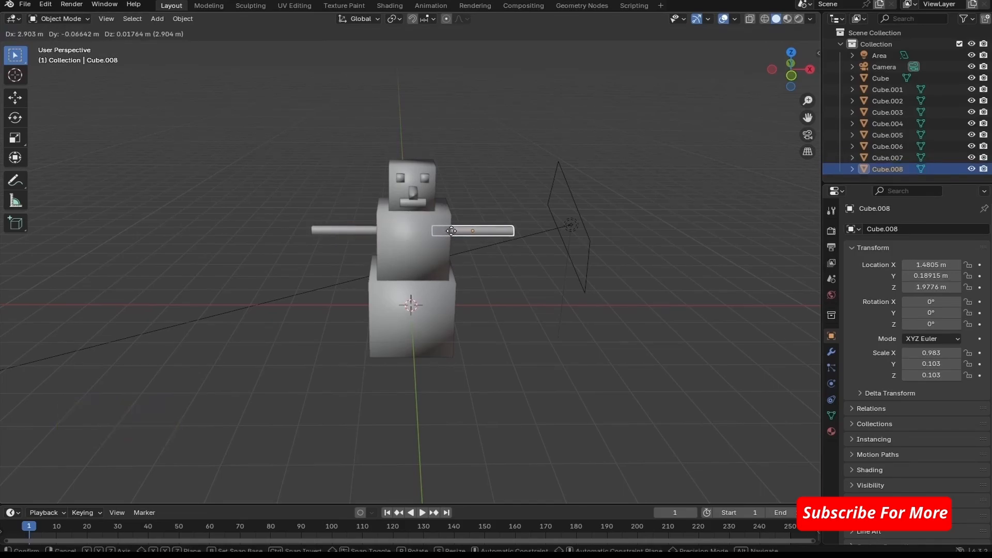
left_click(452, 230)
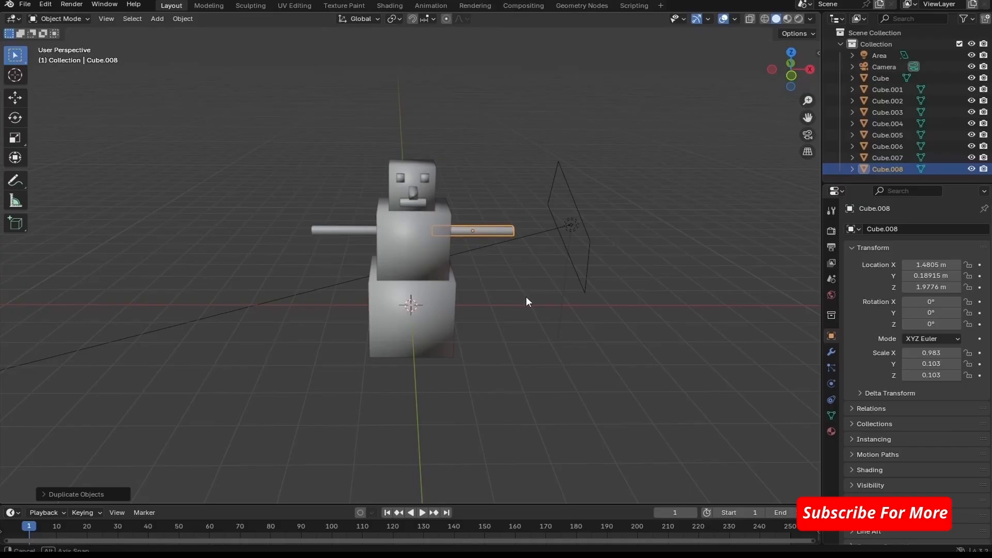
- Set the viewport to Rendered shading and replace the new arm's shared black material with a new material
middle_click_drag(526, 297, 611, 248)
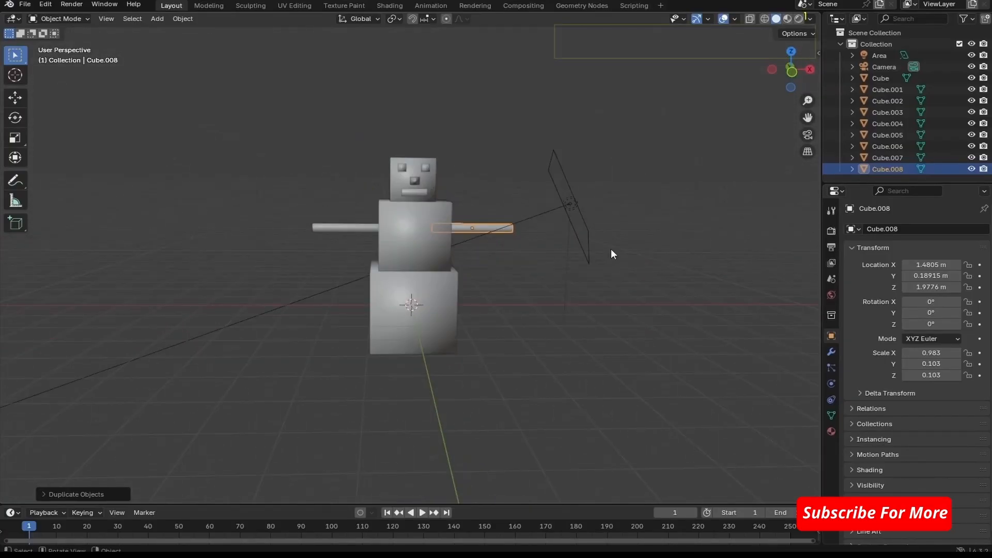
left_click(799, 20)
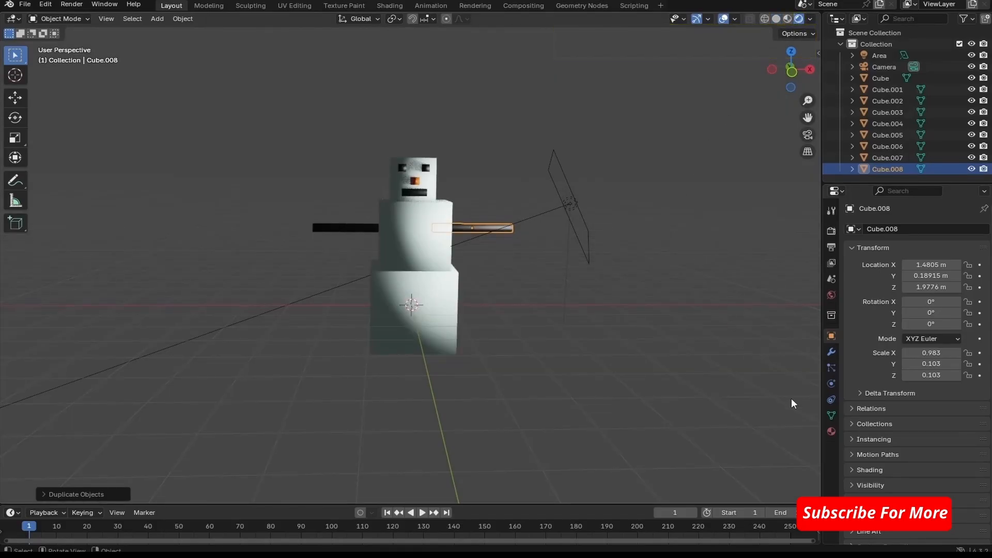
left_click(831, 432)
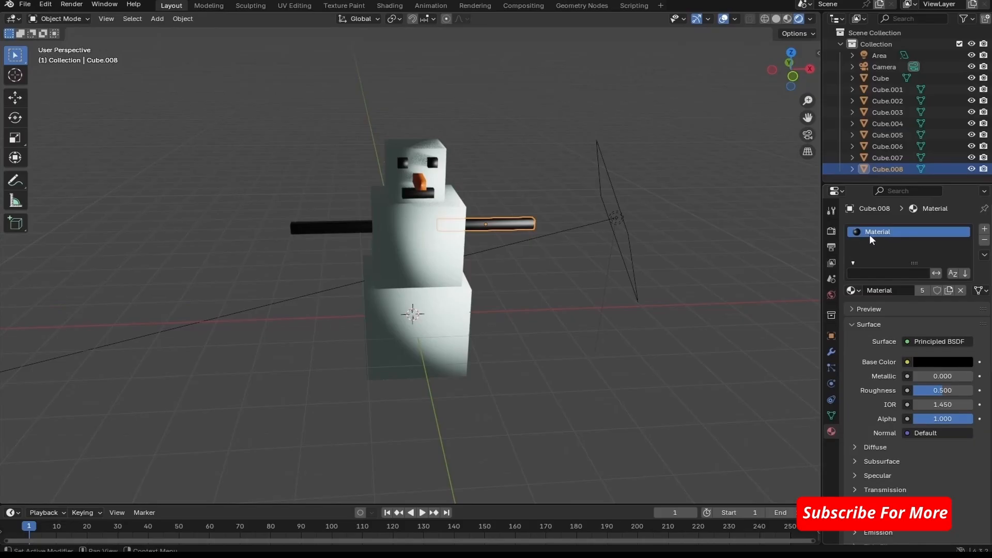
left_click(984, 241)
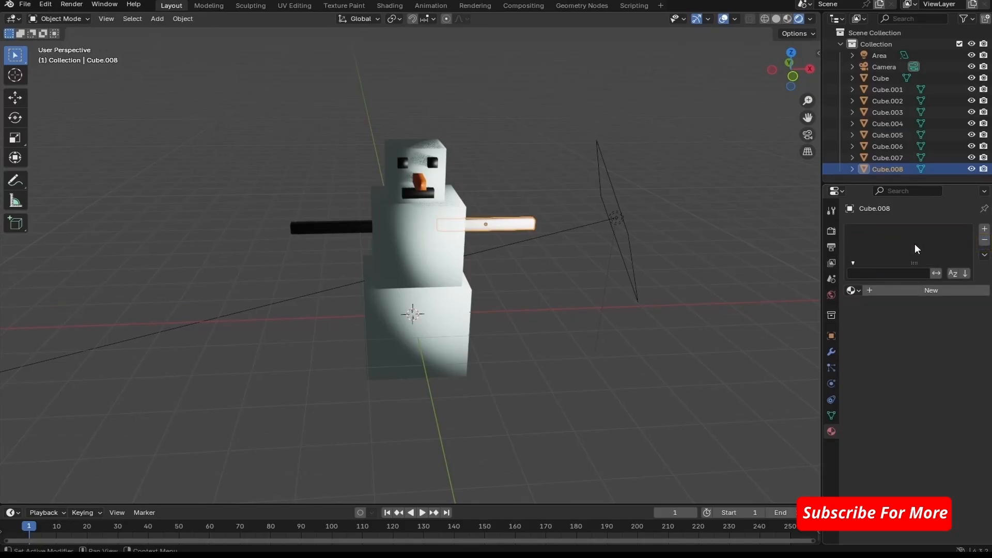
left_click(883, 290)
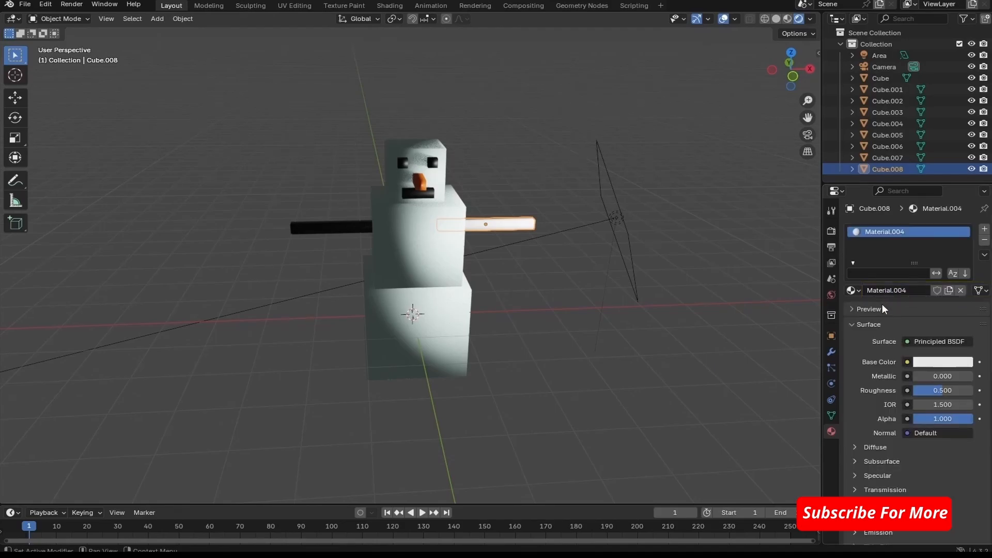
- Set the Base Color of the new arm's material to a dark reddish brown
left_click(920, 364)
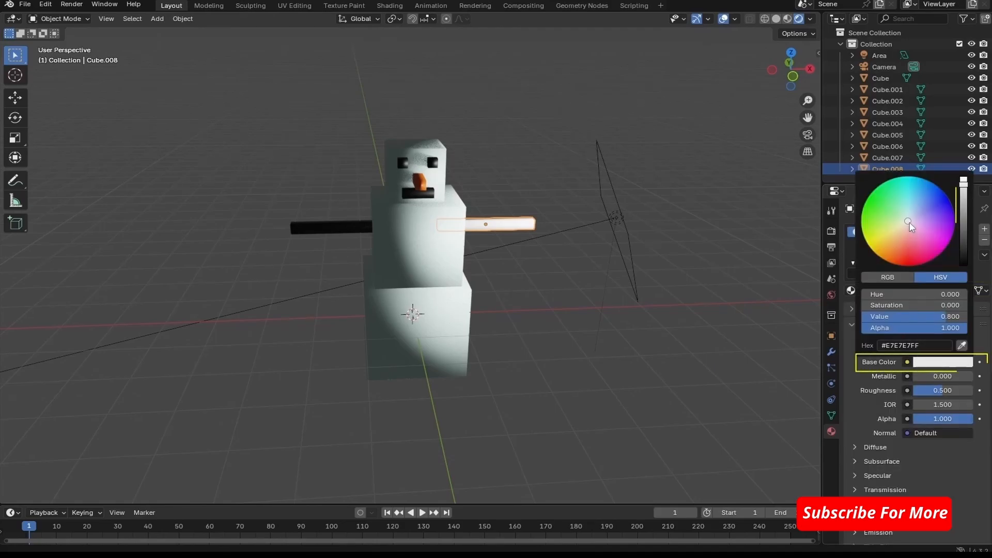
left_click(891, 261)
left_click(894, 264)
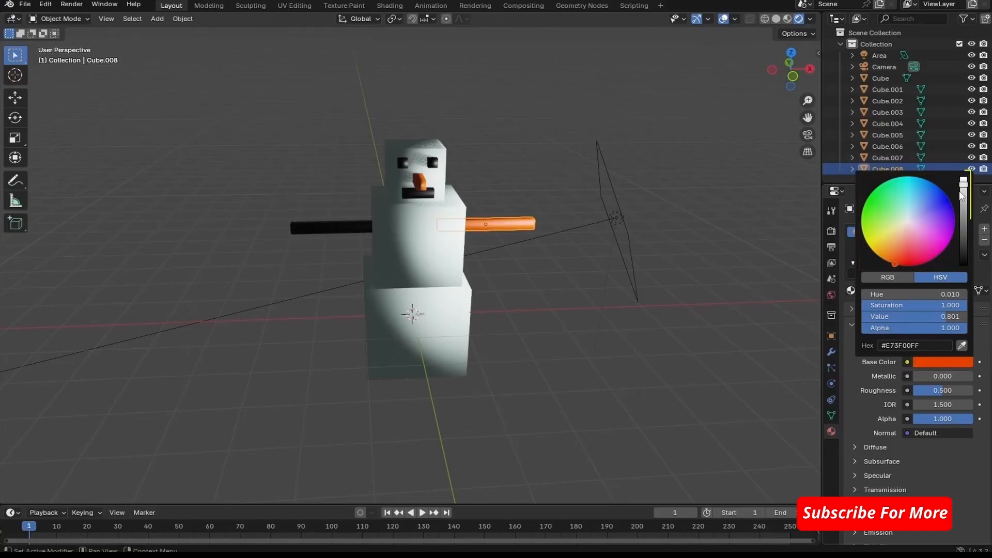
left_click_drag(964, 189, 963, 246)
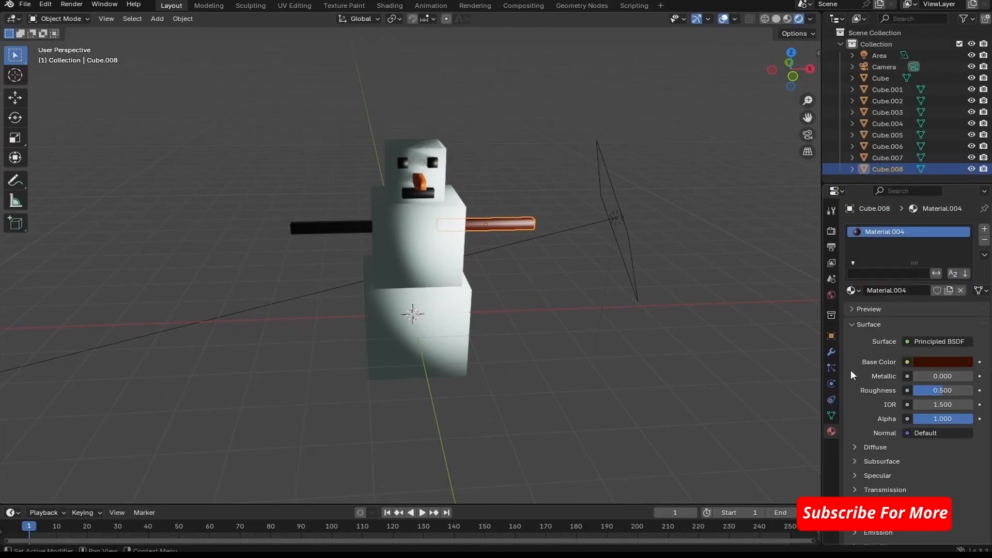
- Set the brown arm material's Roughness to about 0.863
scroll(540, 240, "up", 4)
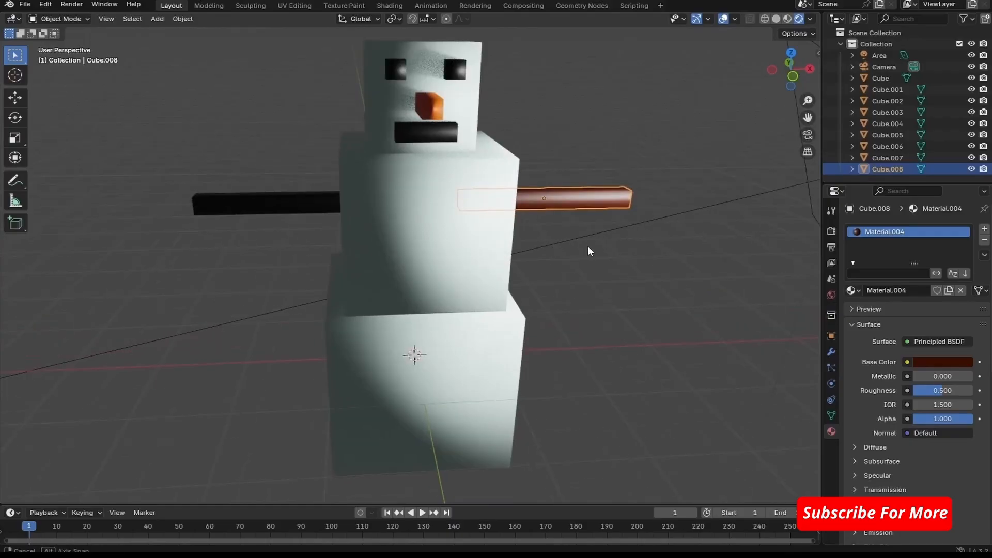
middle_click_drag(588, 246, 562, 243)
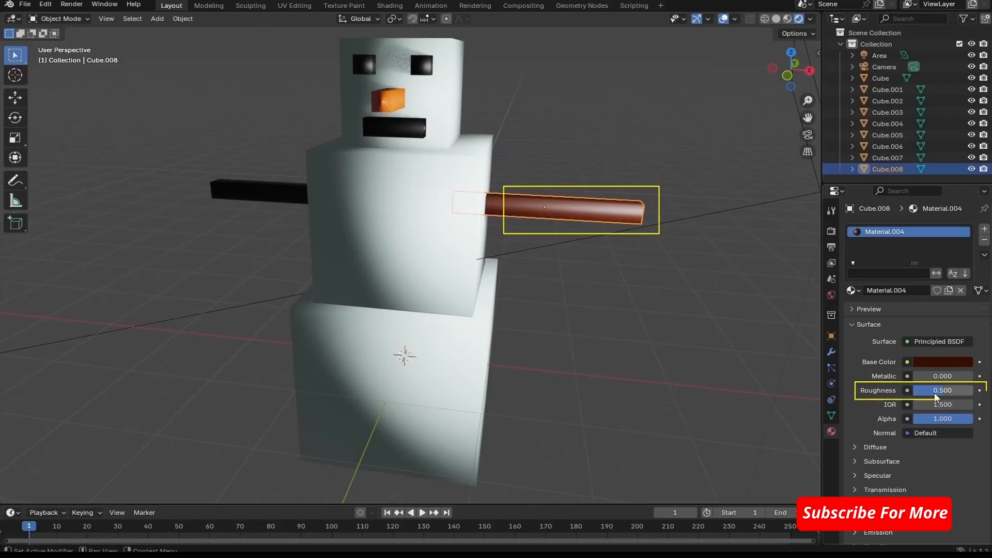
left_click_drag(943, 392, 965, 390)
- Remove the black material from the other arm and assign the existing brown Material.004 to it
middle_click_drag(662, 338, 370, 279)
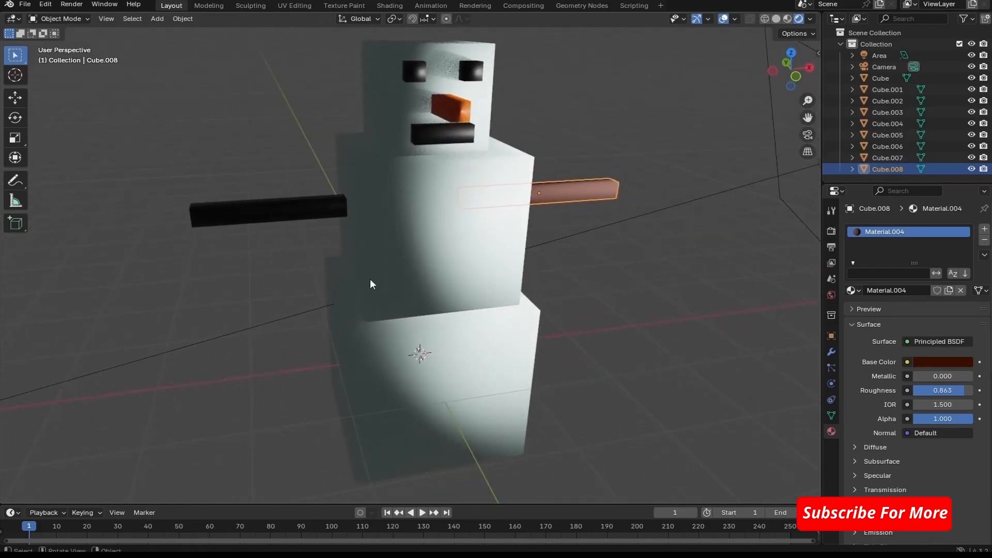
left_click(243, 212)
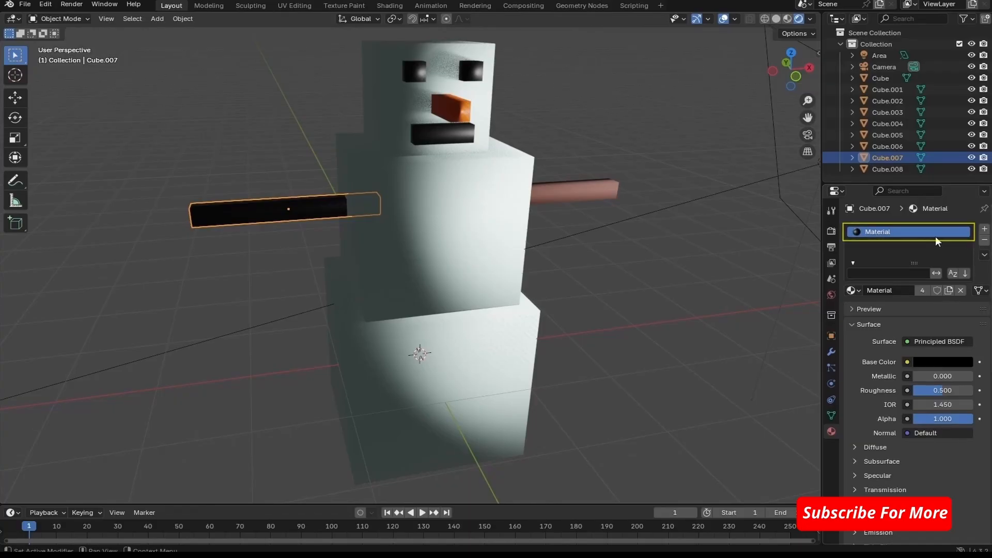
left_click(984, 240)
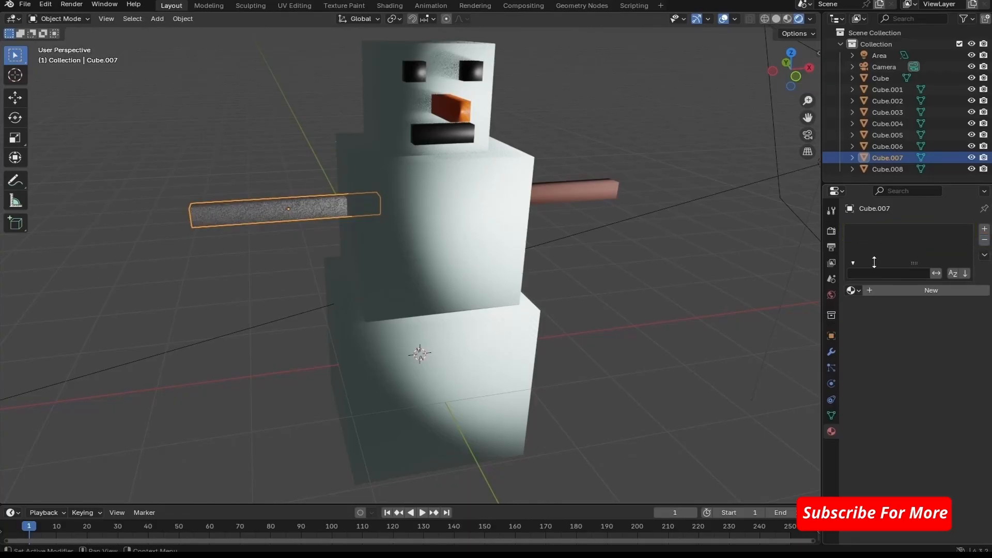
left_click(857, 290)
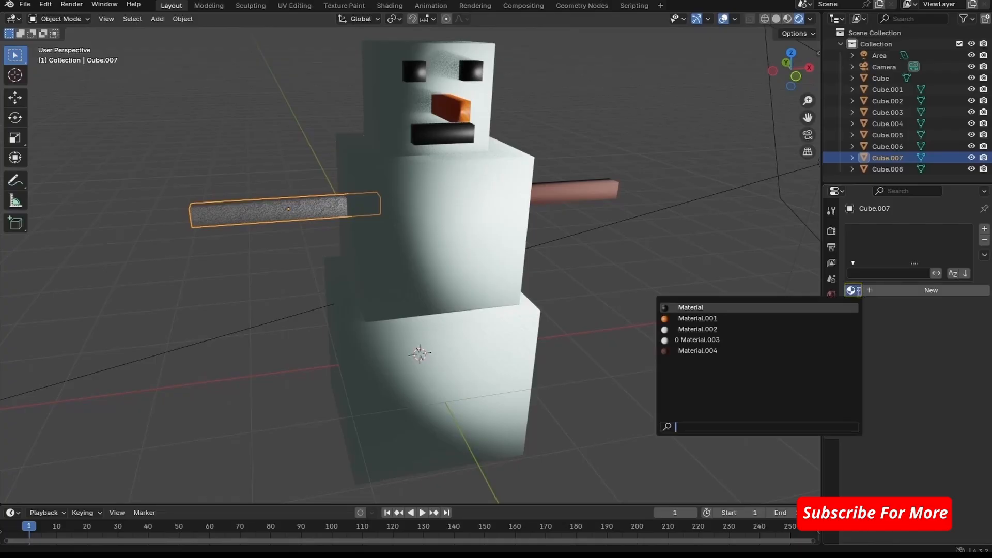
left_click(676, 351)
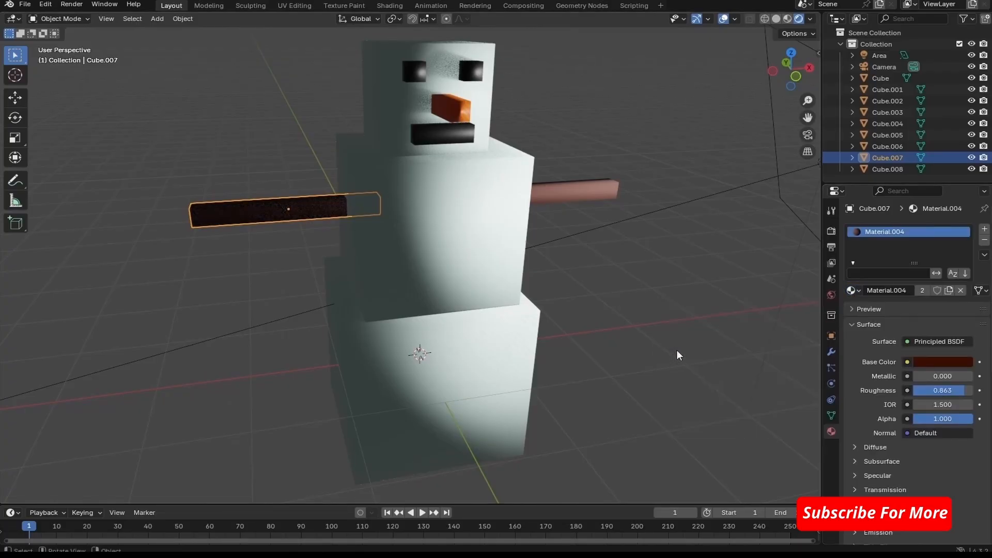
left_click(651, 319)
middle_click_drag(652, 317, 685, 309)
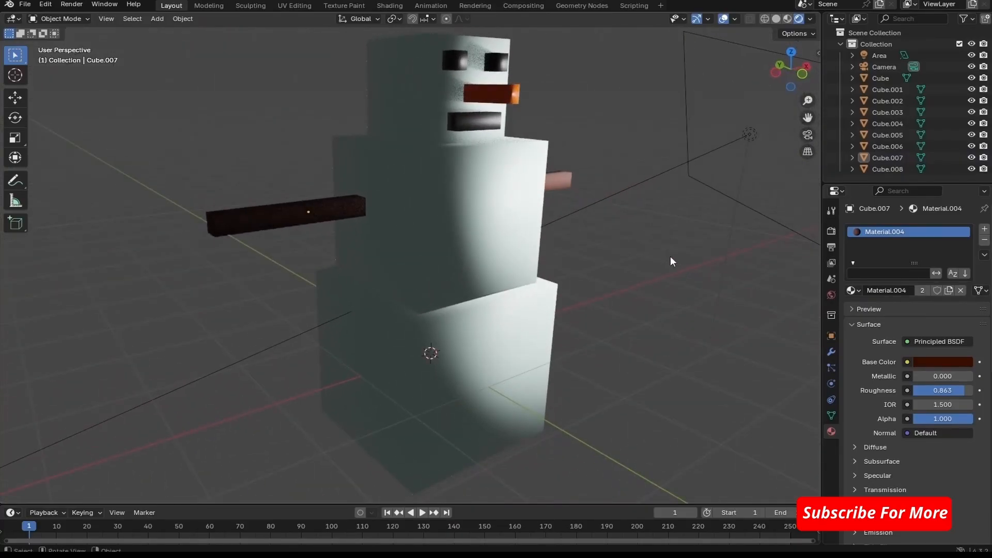
- Switch to the camera view and render an image of the snowman with its arms
left_click(805, 135)
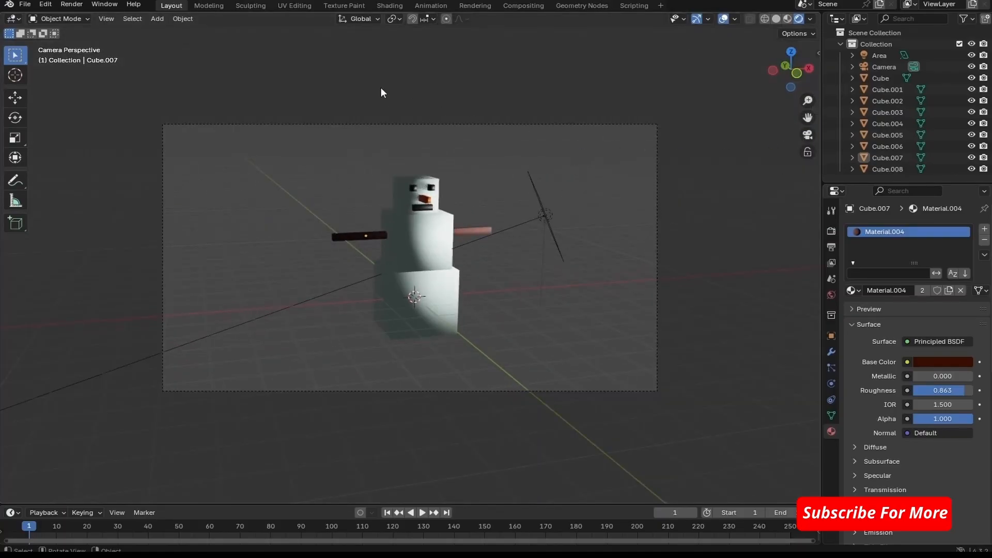
left_click(71, 4)
left_click(97, 17)
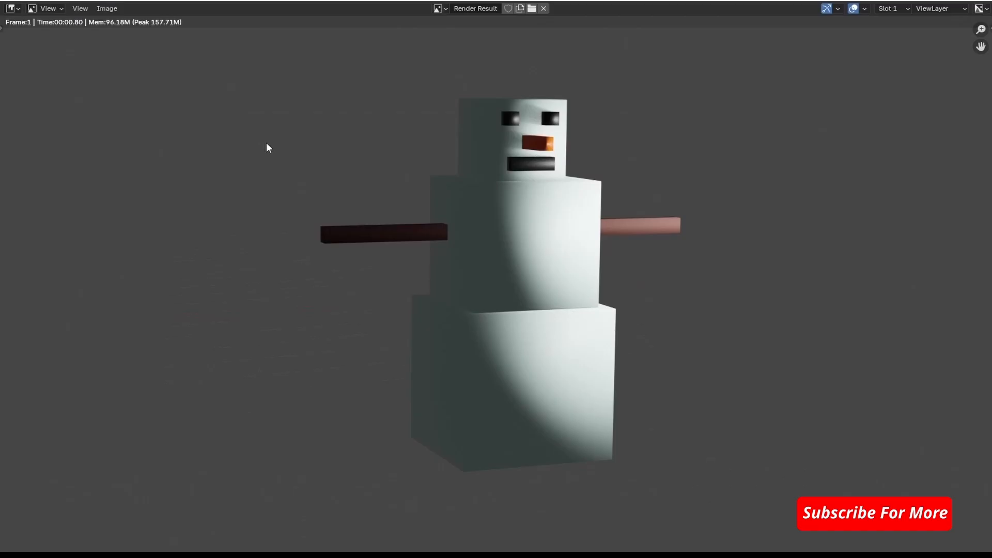
- Open Save As for the rendered image and name the PNG file cubics.png in F:\blendertutorials
left_click(114, 8)
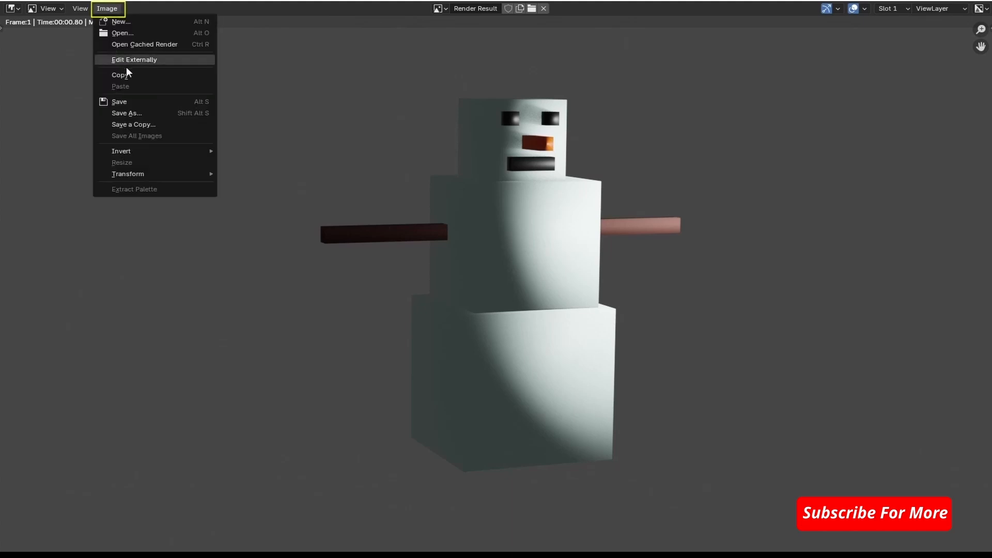
left_click(128, 113)
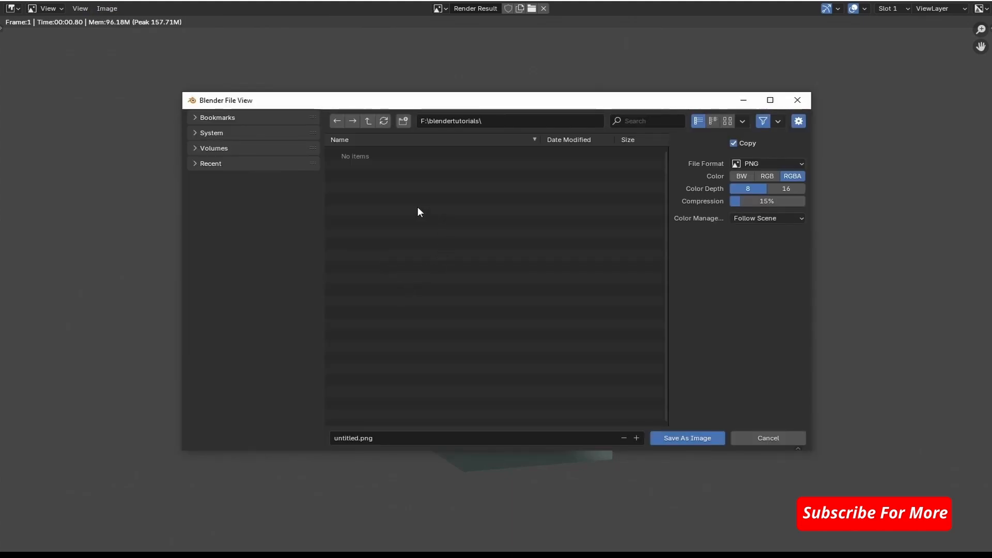
left_click(384, 441)
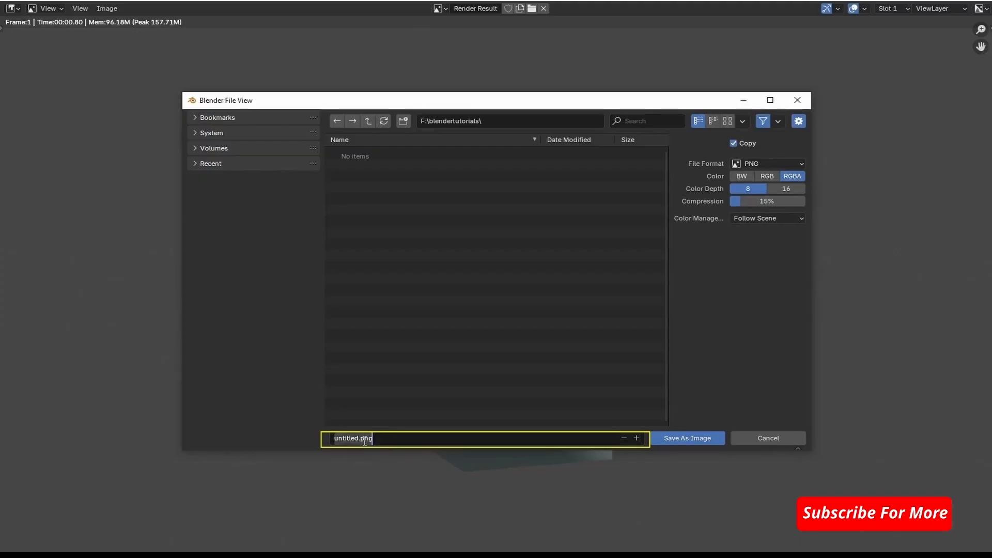
left_click(358, 438)
left_click_drag(358, 439, 326, 439)
type("cubics")
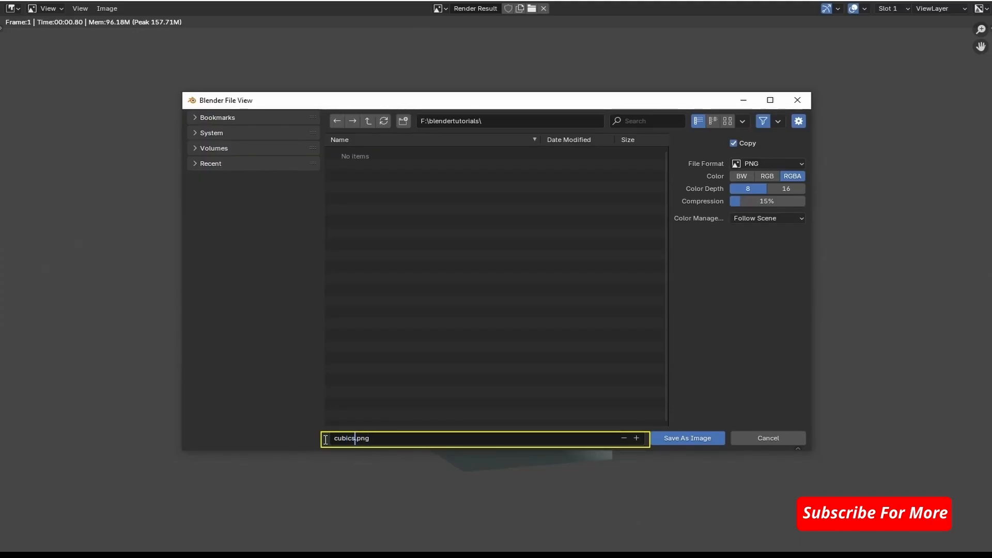